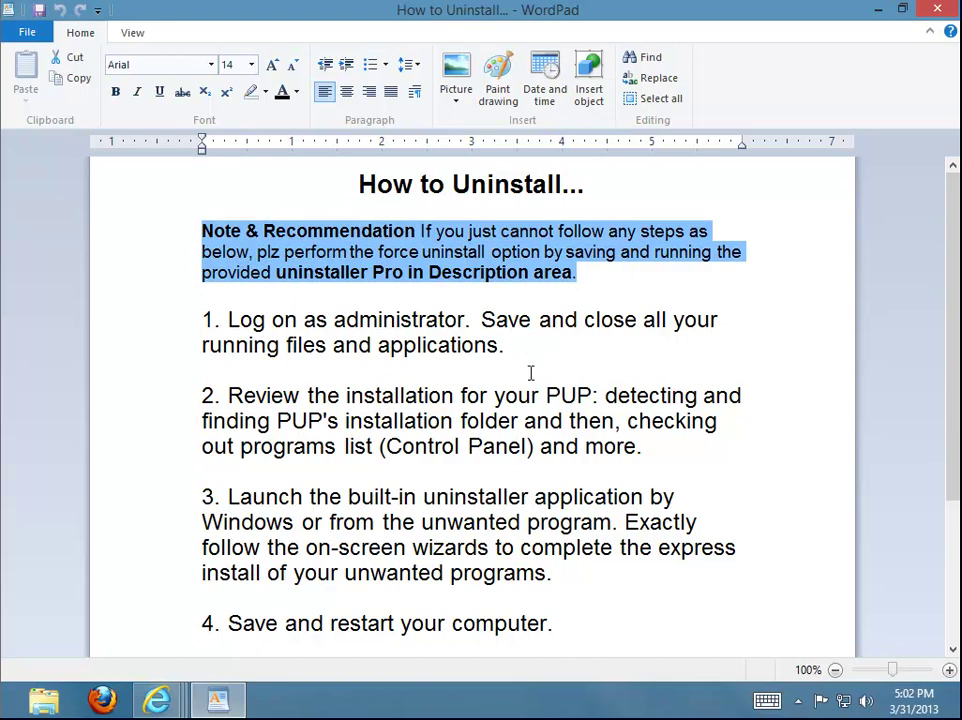
Read through uninstall instructions 1 to 4 in the document, highlighting the paragraphs one after another
{"action": "left_click_drag", "start_coordinate": [532, 354], "coordinate": [191, 318]}
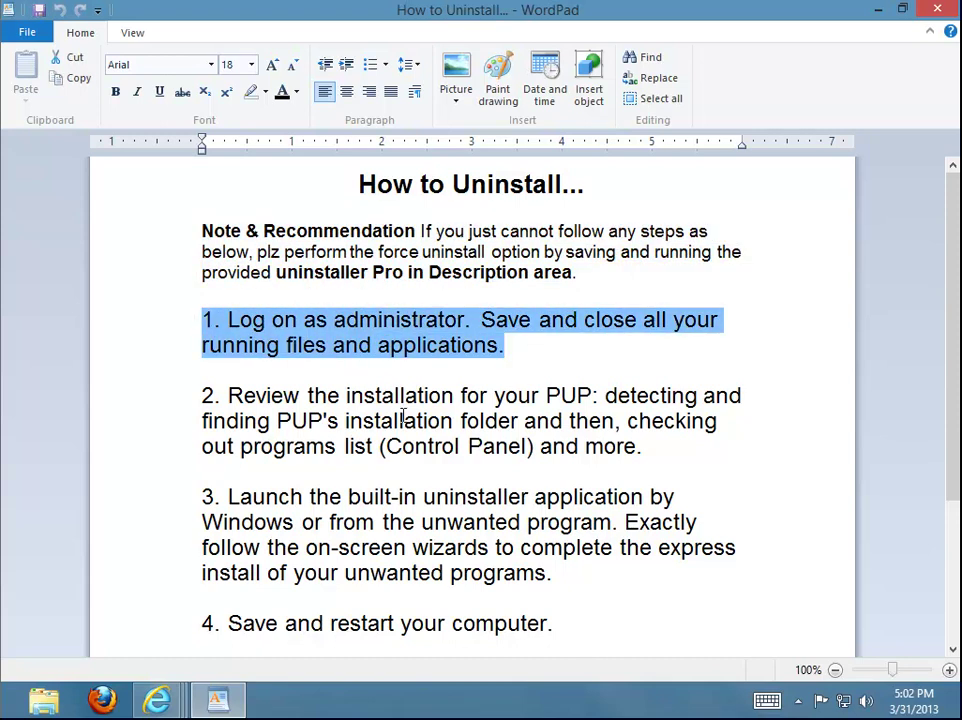
{"action": "left_click_drag", "start_coordinate": [670, 457], "coordinate": [209, 385]}
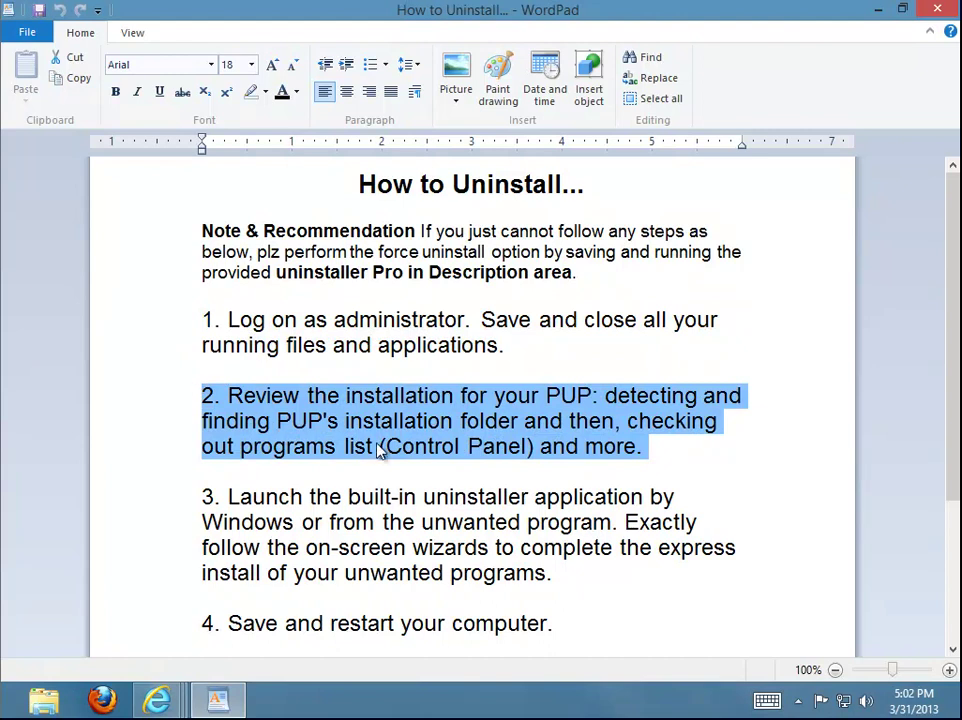
{"action": "left_click_drag", "start_coordinate": [575, 580], "coordinate": [203, 497]}
{"action": "scroll", "coordinate": [462, 487], "scroll_direction": "down", "scroll_amount": 2}
{"action": "left_click_drag", "start_coordinate": [593, 489], "coordinate": [187, 470]}
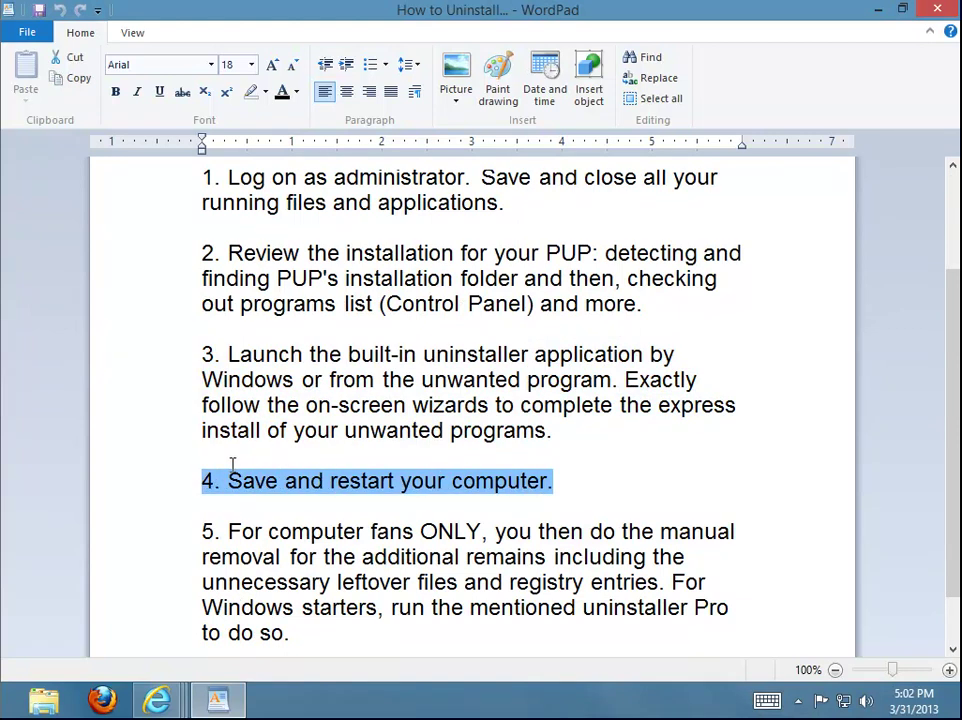
Format the whole paragraph of instruction 5, about manual removal of leftover files and registry entries, in italics
{"action": "scroll", "coordinate": [260, 520], "scroll_direction": "down", "scroll_amount": 1}
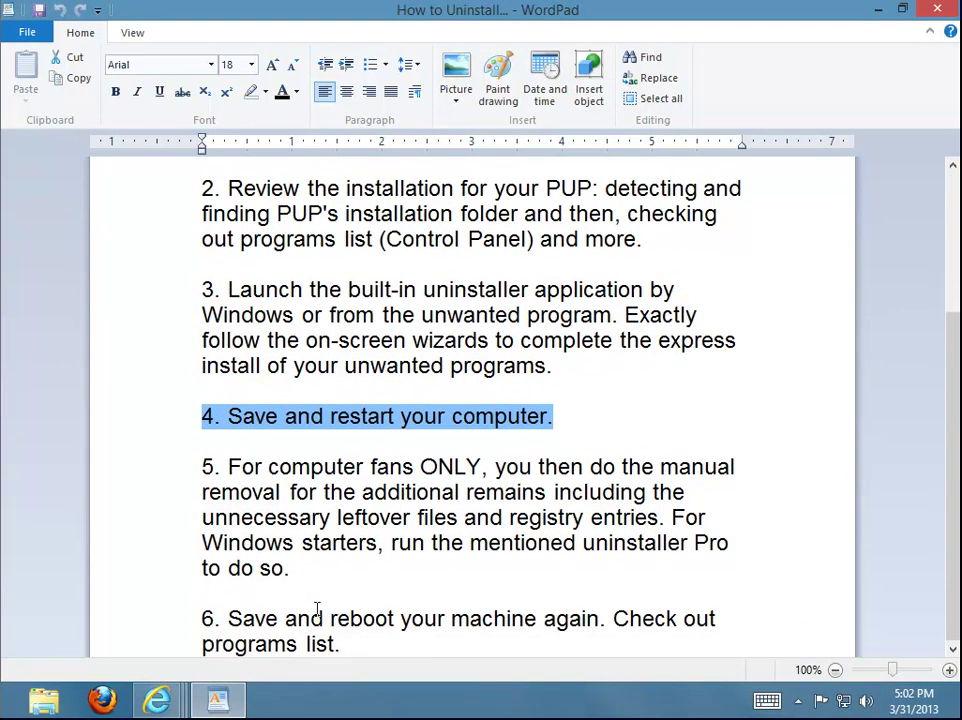
{"action": "left_click_drag", "start_coordinate": [305, 570], "coordinate": [180, 479]}
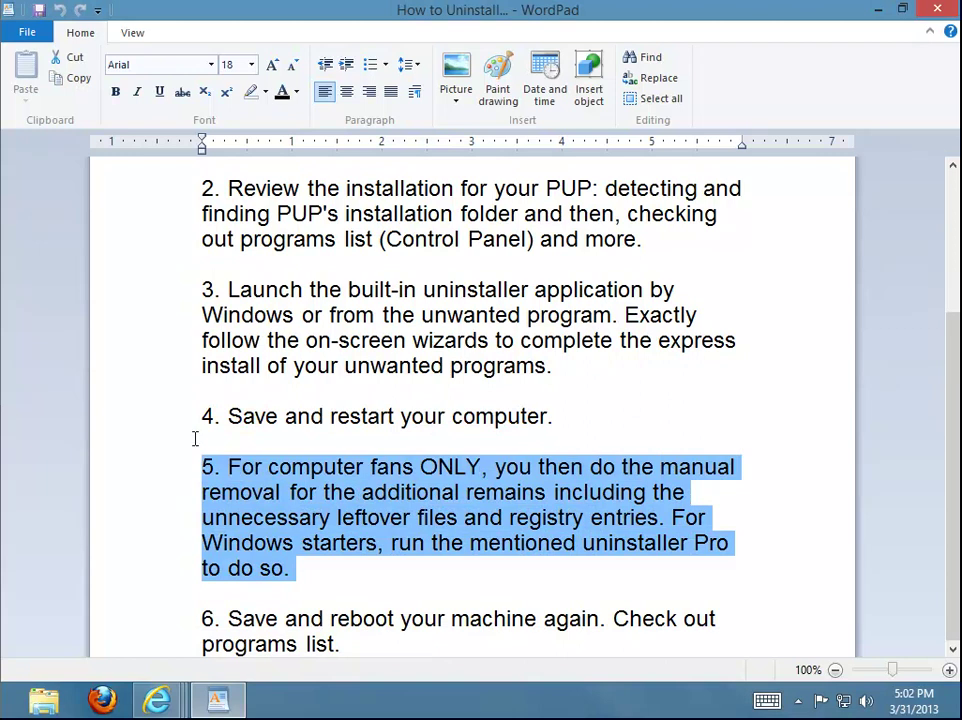
{"action": "left_click", "coordinate": [140, 91]}
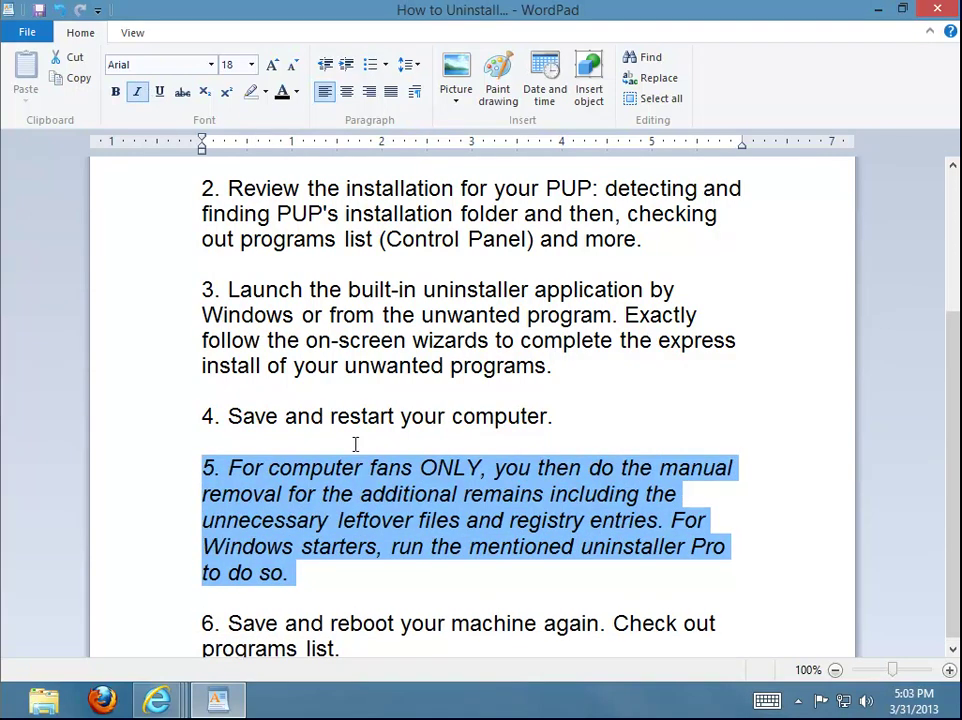
{"action": "left_click", "coordinate": [325, 567]}
Read instruction 6 about rebooting and checking the programs list, and return to instruction 1, highlighting each
{"action": "left_click_drag", "start_coordinate": [377, 641], "coordinate": [157, 613]}
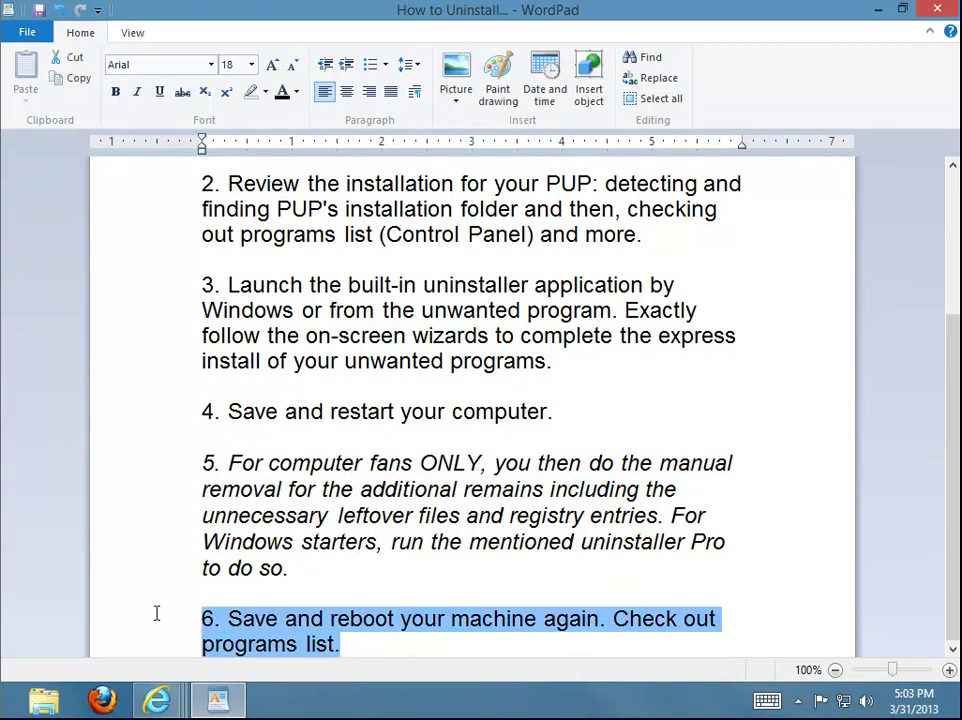
{"action": "scroll", "coordinate": [487, 489], "scroll_direction": "up", "scroll_amount": 4}
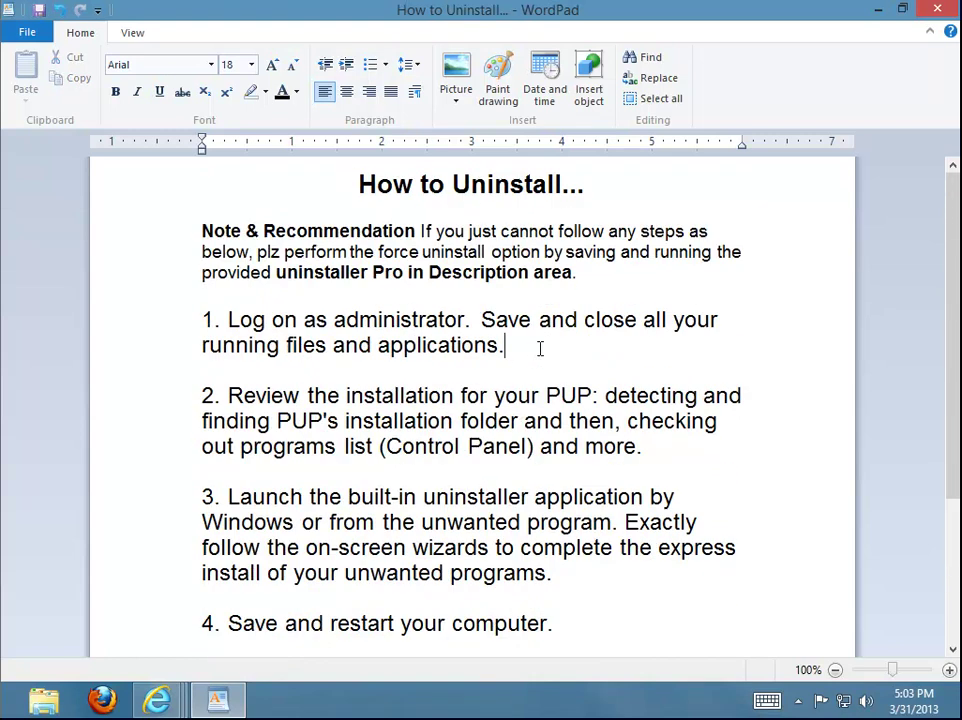
{"action": "left_click_drag", "start_coordinate": [545, 348], "coordinate": [180, 325]}
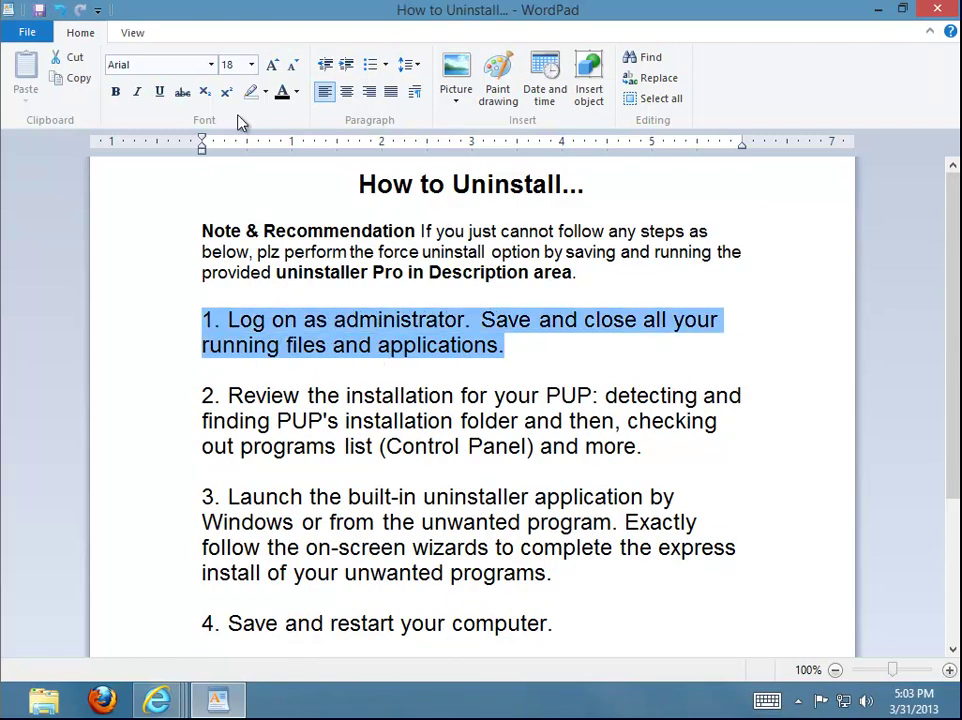
Minimize the instructions document and refresh the desktop
{"action": "left_click", "coordinate": [878, 9]}
{"action": "right_click", "coordinate": [374, 334]}
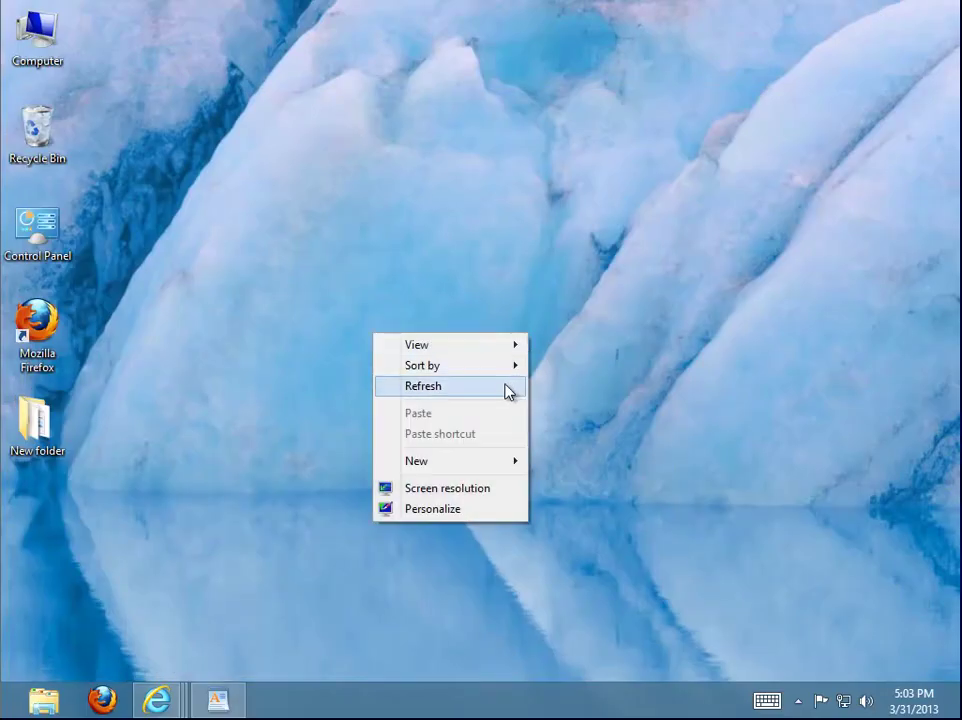
{"action": "left_click", "coordinate": [509, 388]}
Close all Internet Explorer windows, including the page source, the Delta Toolbar license agreement and Delta Search, and refresh the desktop
{"action": "mouse_move", "coordinate": [170, 692]}
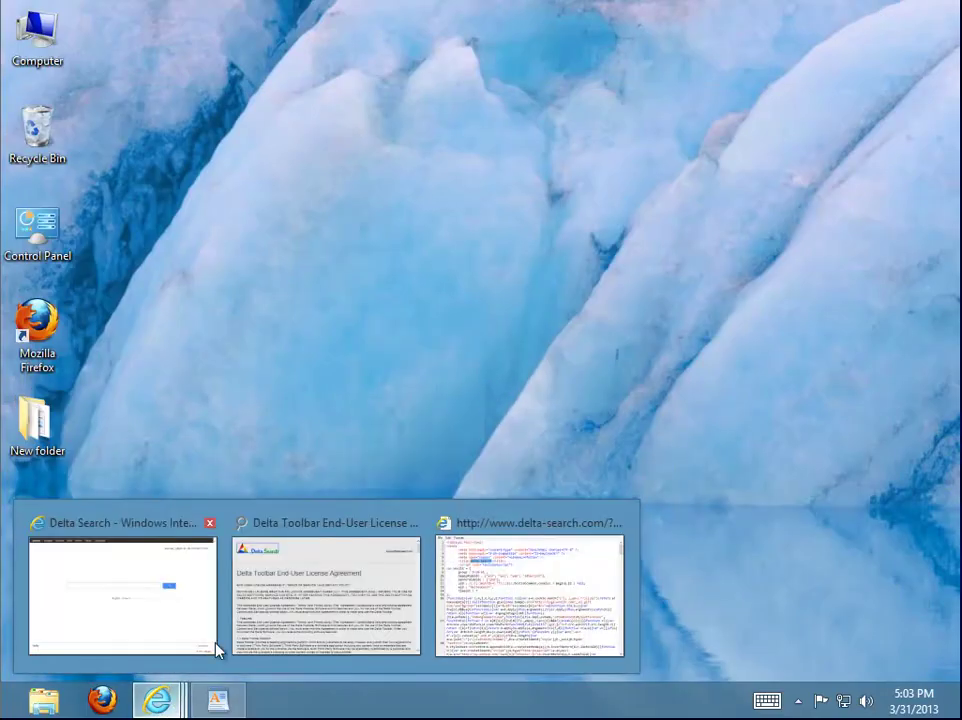
{"action": "left_click", "coordinate": [170, 608]}
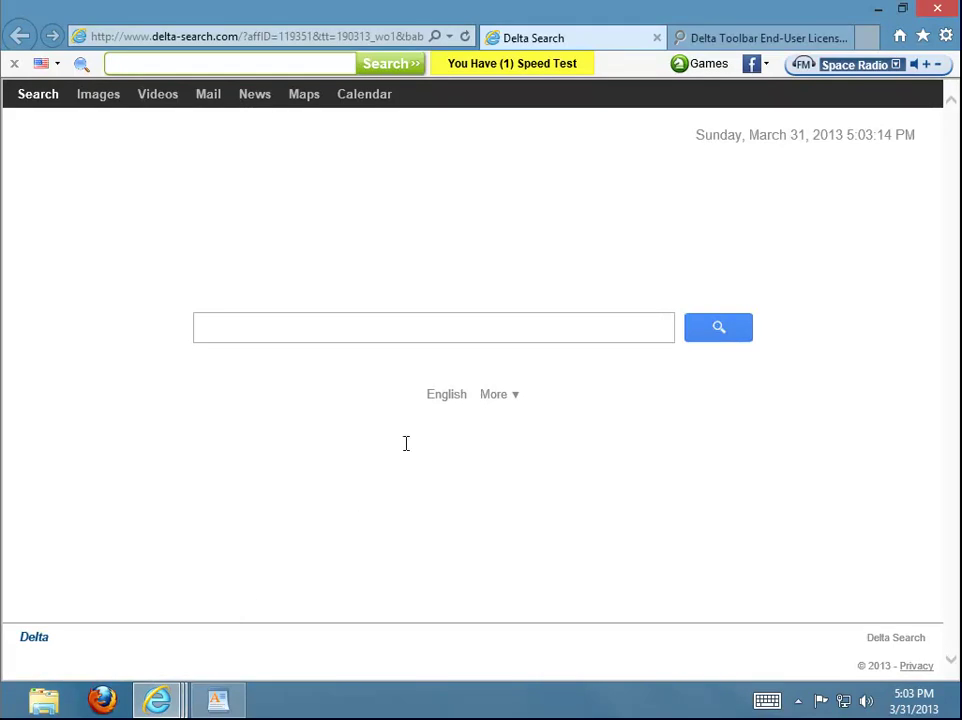
{"action": "mouse_move", "coordinate": [157, 700]}
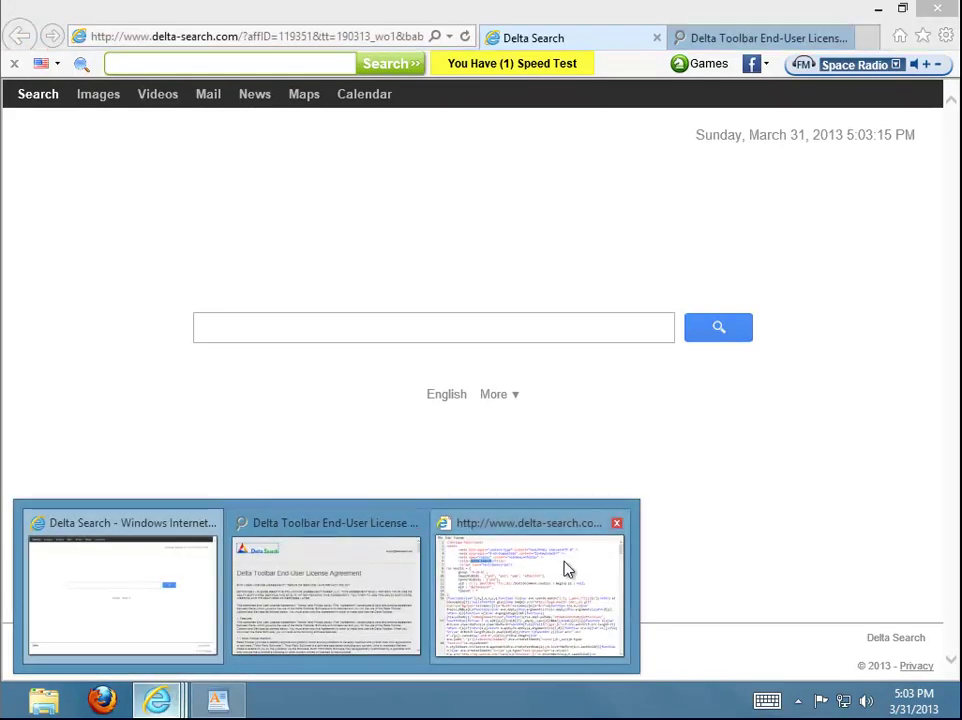
{"action": "left_click", "coordinate": [617, 525]}
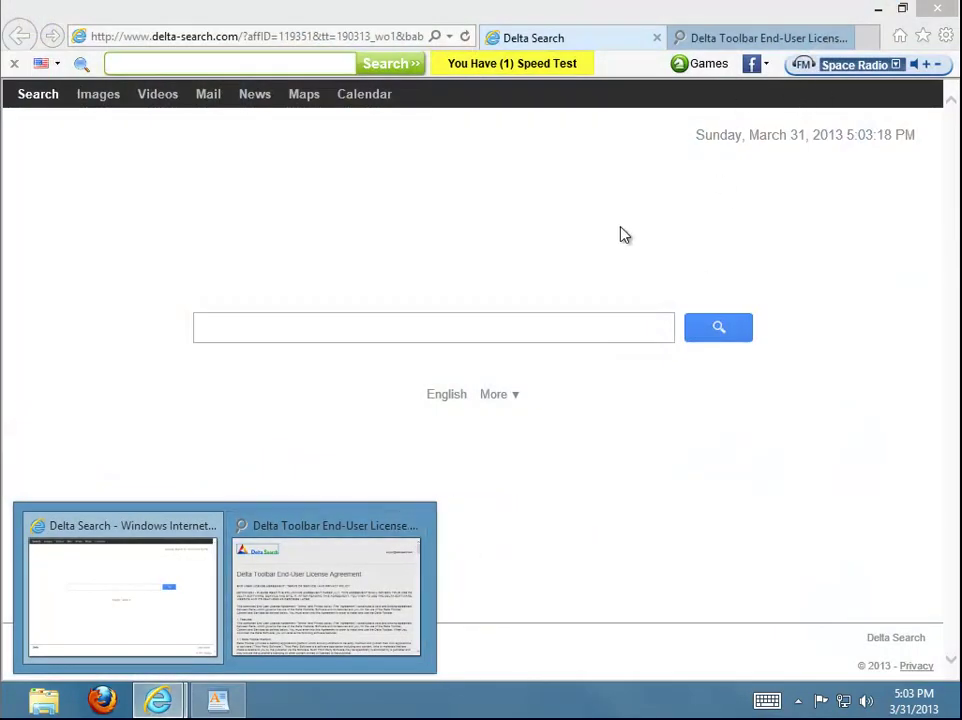
{"action": "left_click", "coordinate": [812, 39]}
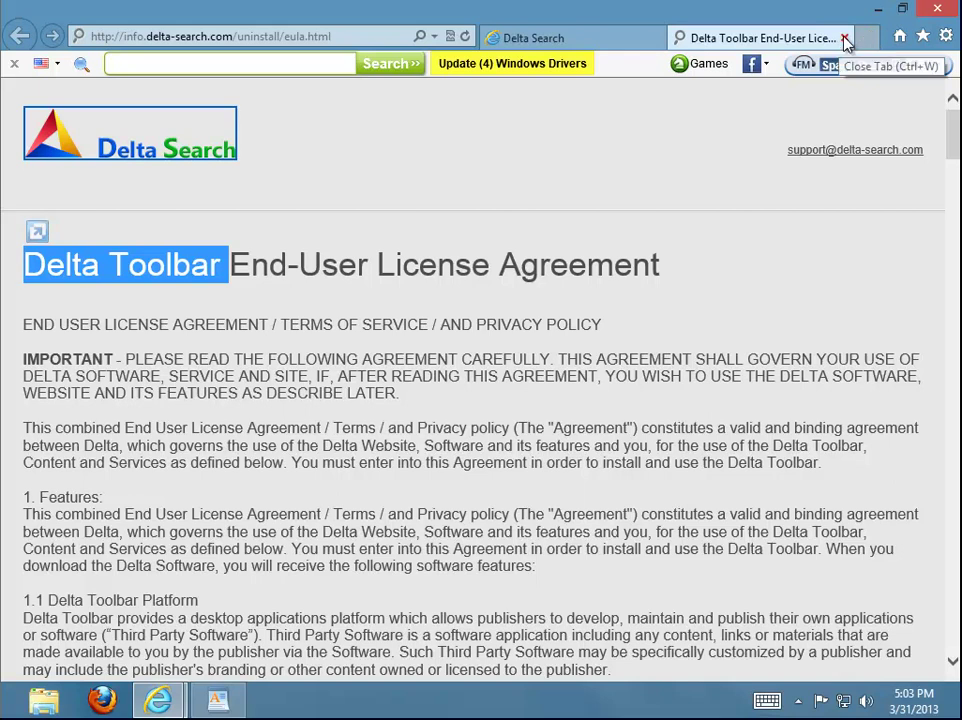
{"action": "left_click", "coordinate": [845, 40]}
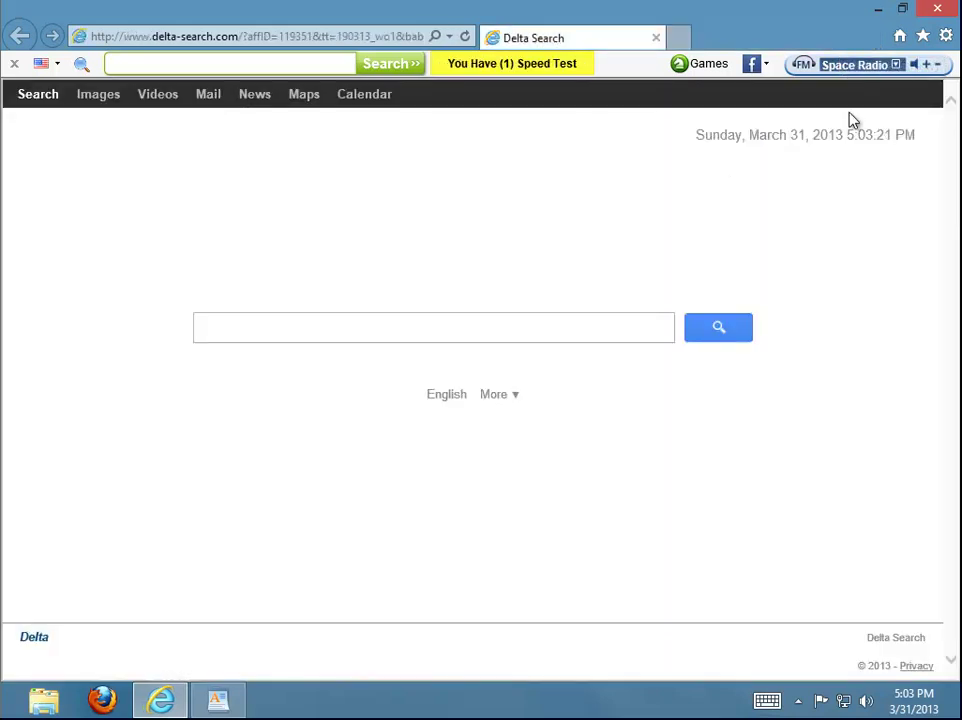
{"action": "left_click", "coordinate": [941, 11]}
{"action": "right_click", "coordinate": [221, 420]}
{"action": "left_click", "coordinate": [200, 469]}
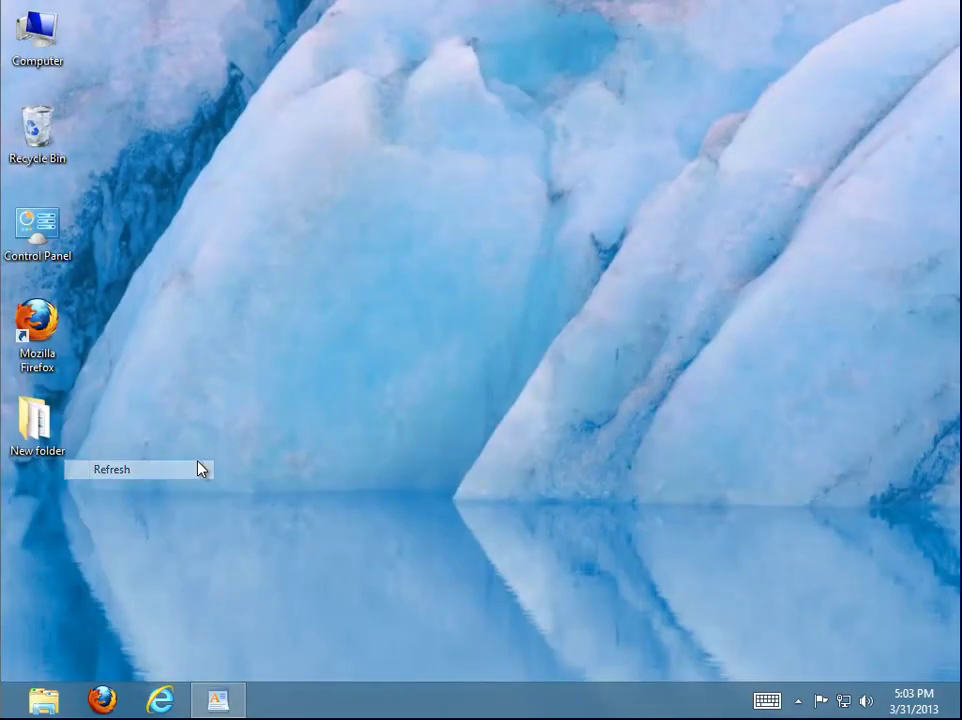
Switch back to WordPad, highlight instruction 2 about reviewing the PUP's installation, and minimize the document
{"action": "left_click", "coordinate": [226, 702]}
{"action": "left_click", "coordinate": [481, 471]}
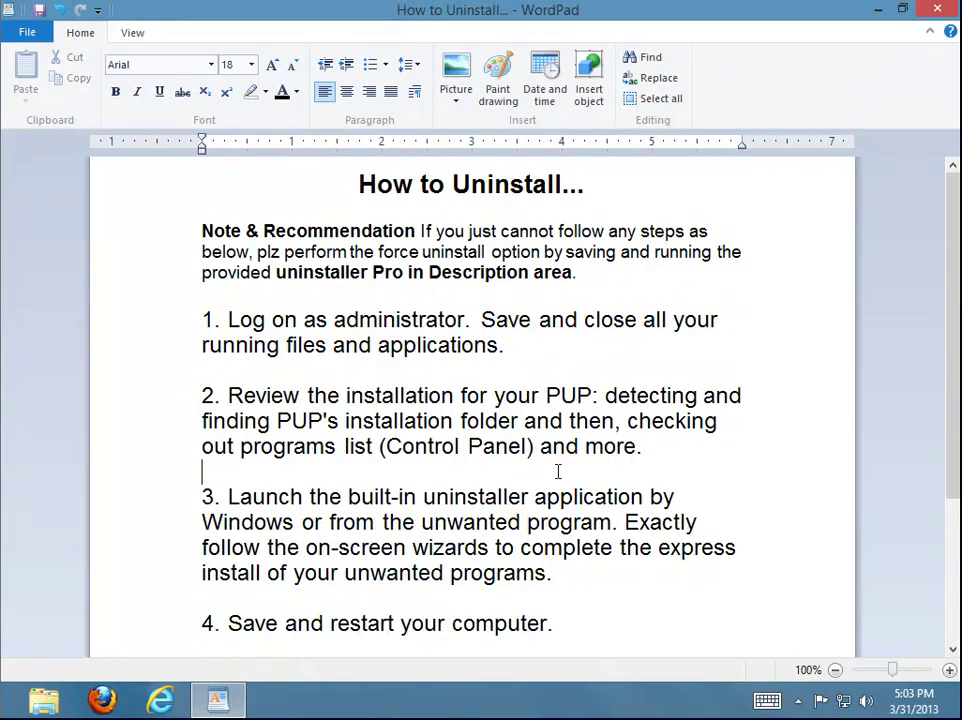
{"action": "left_click_drag", "start_coordinate": [662, 452], "coordinate": [185, 453]}
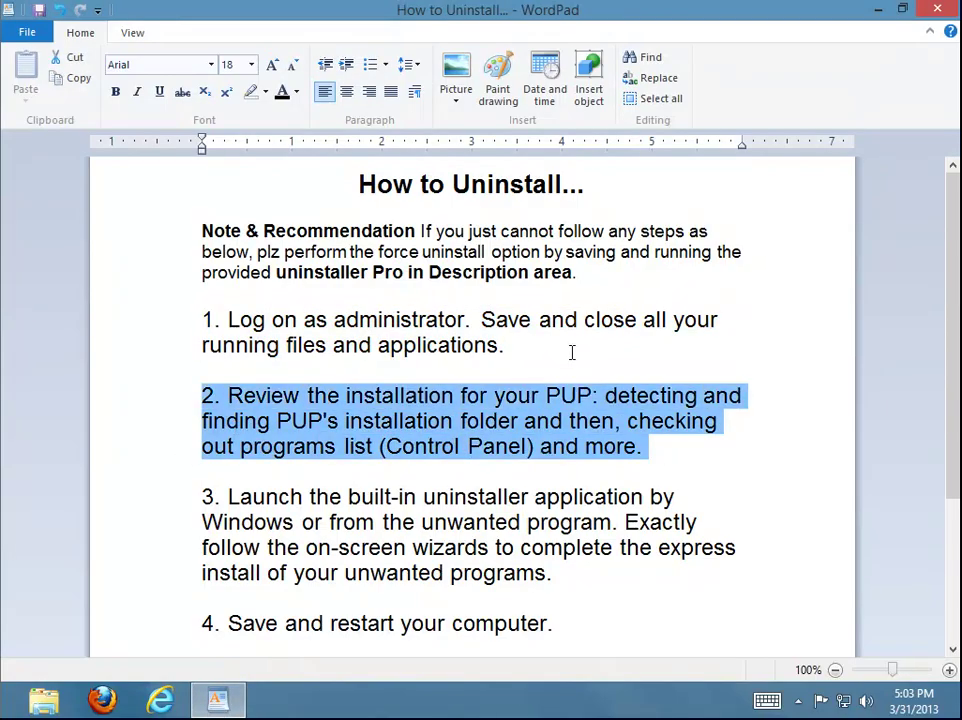
{"action": "left_click", "coordinate": [876, 12]}
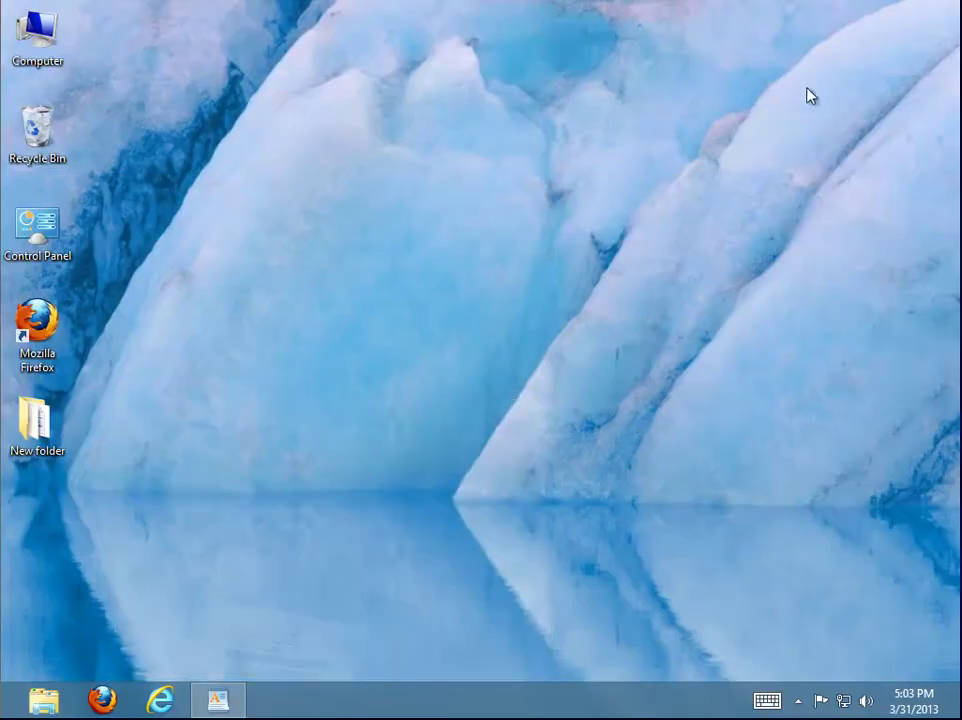
Browse from Computer to Program Files on Local Disk (C:) and select the Delta folder
{"action": "double_click", "coordinate": [41, 38]}
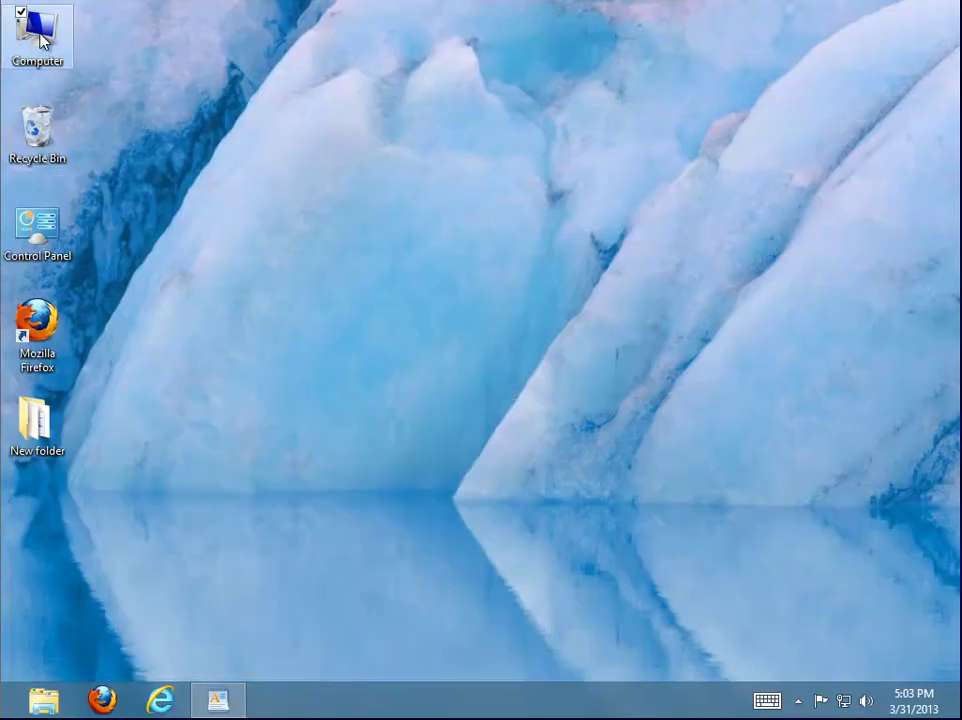
{"action": "double_click", "coordinate": [380, 226]}
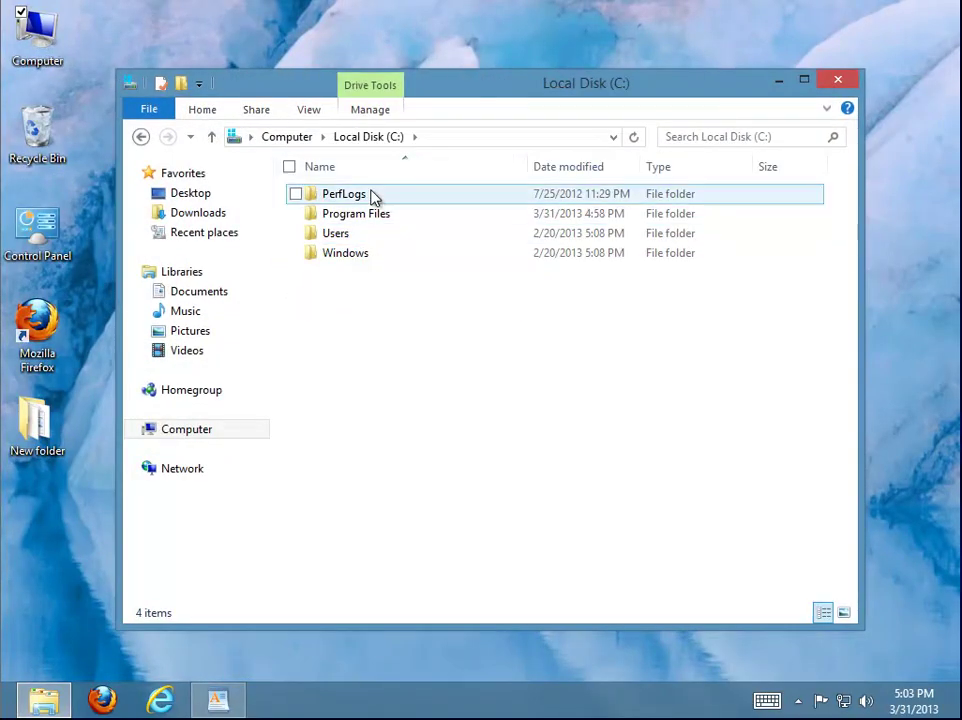
{"action": "double_click", "coordinate": [361, 218]}
{"action": "left_click", "coordinate": [325, 218]}
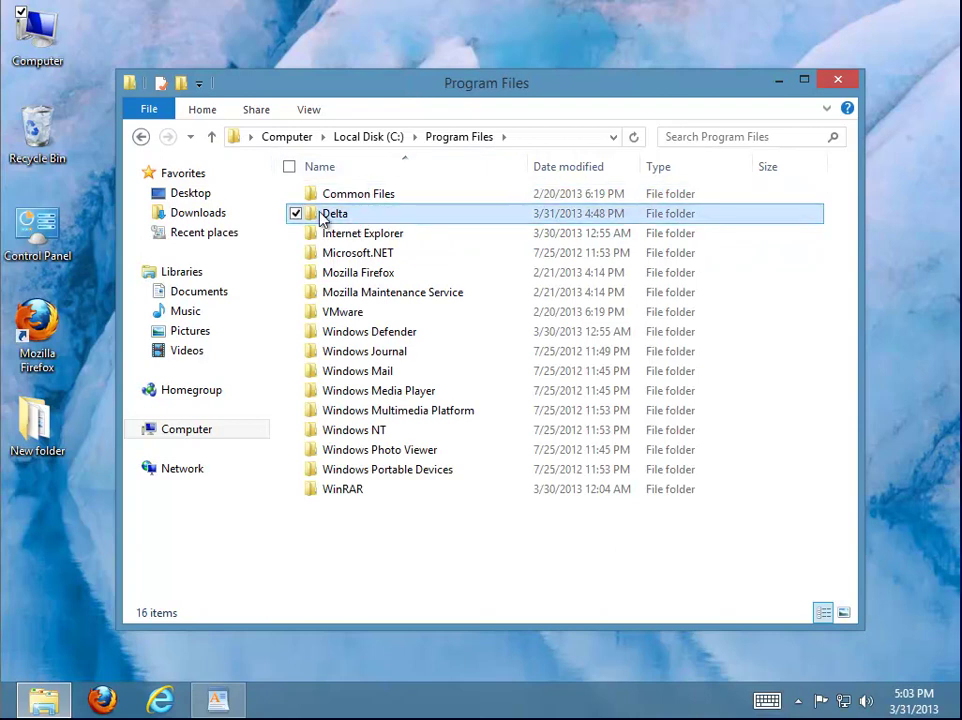
Examine the Delta folder's properties, highlighting its contents and size on disk, and close them without changes
{"action": "right_click", "coordinate": [350, 228]}
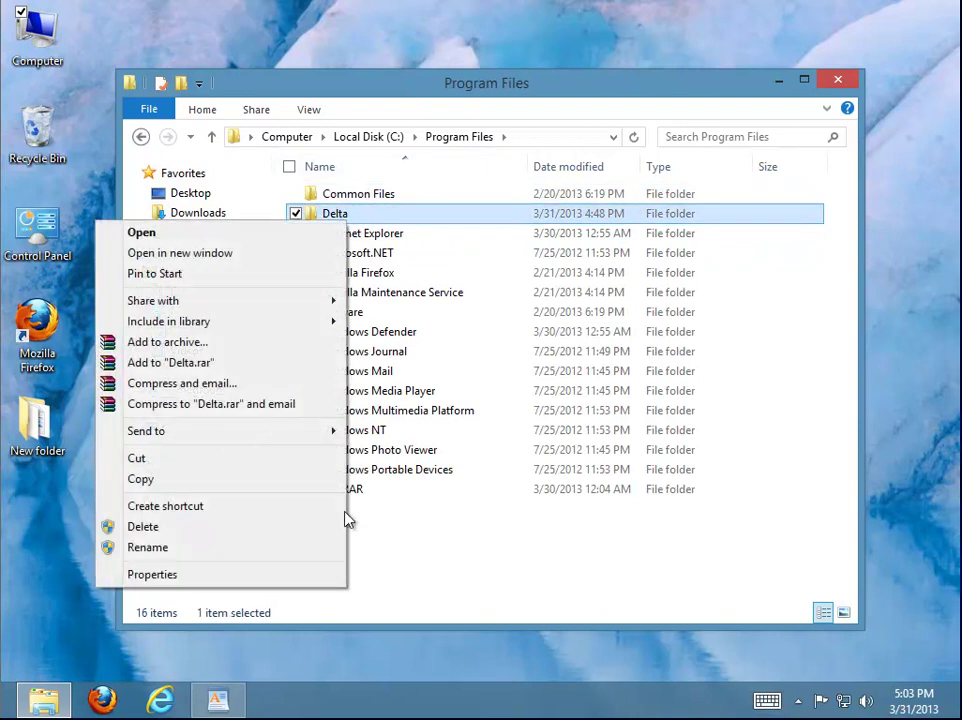
{"action": "left_click", "coordinate": [316, 579]}
{"action": "left_click_drag", "start_coordinate": [481, 252], "coordinate": [640, 188]}
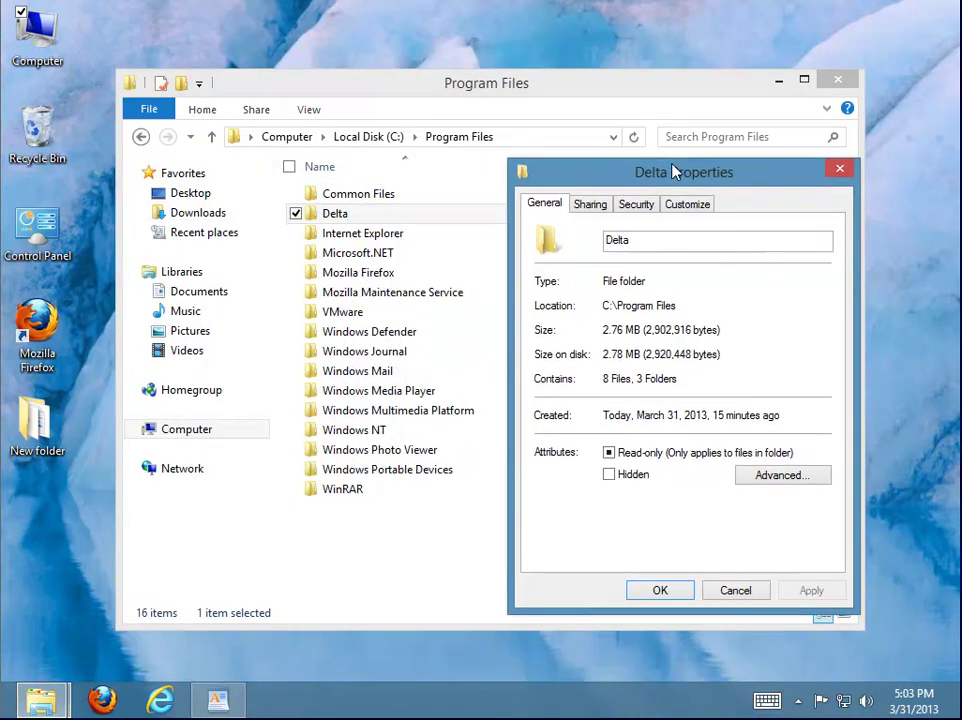
{"action": "left_click_drag", "start_coordinate": [636, 241], "coordinate": [530, 242]}
{"action": "left_click_drag", "start_coordinate": [704, 386], "coordinate": [579, 394]}
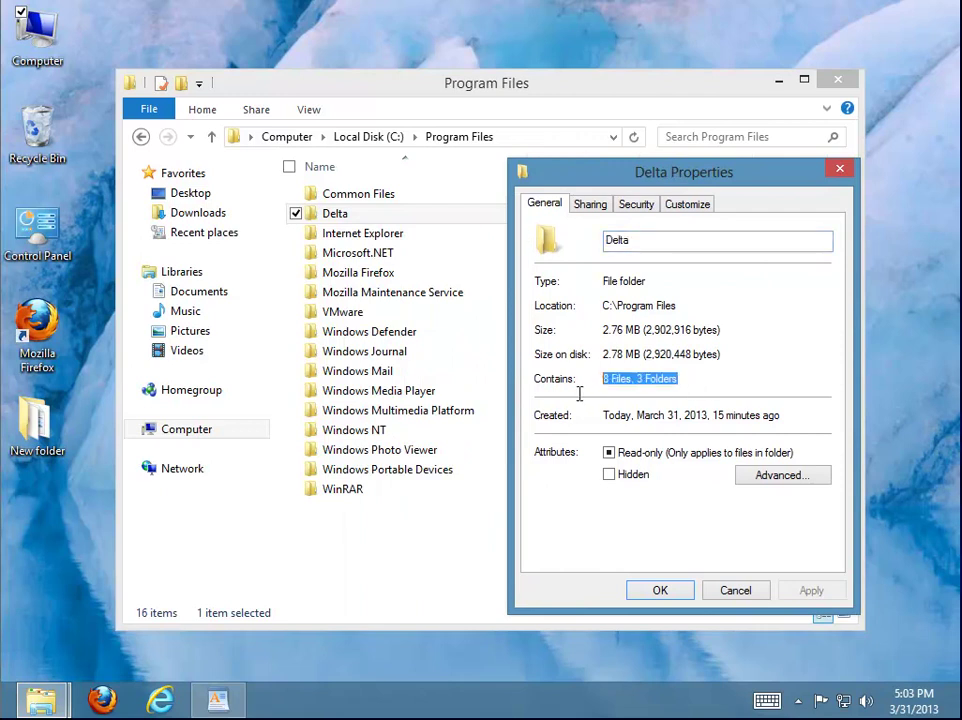
{"action": "left_click_drag", "start_coordinate": [727, 355], "coordinate": [560, 356]}
{"action": "left_click", "coordinate": [742, 591]}
Browse through the Delta and delta folders into 1.8.10.0 to inspect the installed files
{"action": "double_click", "coordinate": [356, 213]}
{"action": "double_click", "coordinate": [357, 203]}
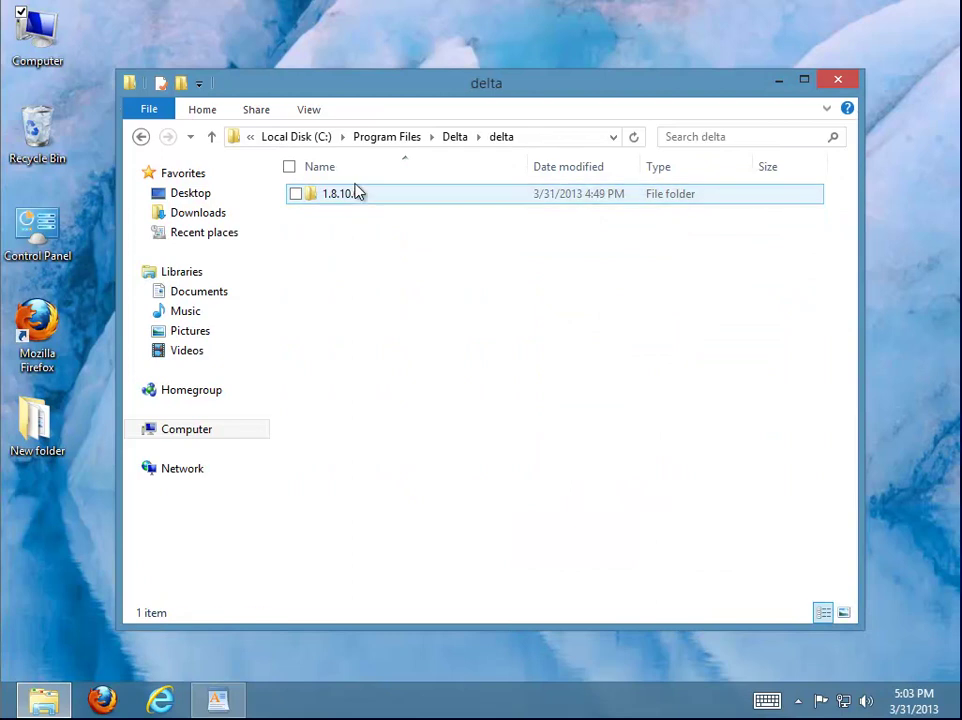
{"action": "double_click", "coordinate": [348, 196]}
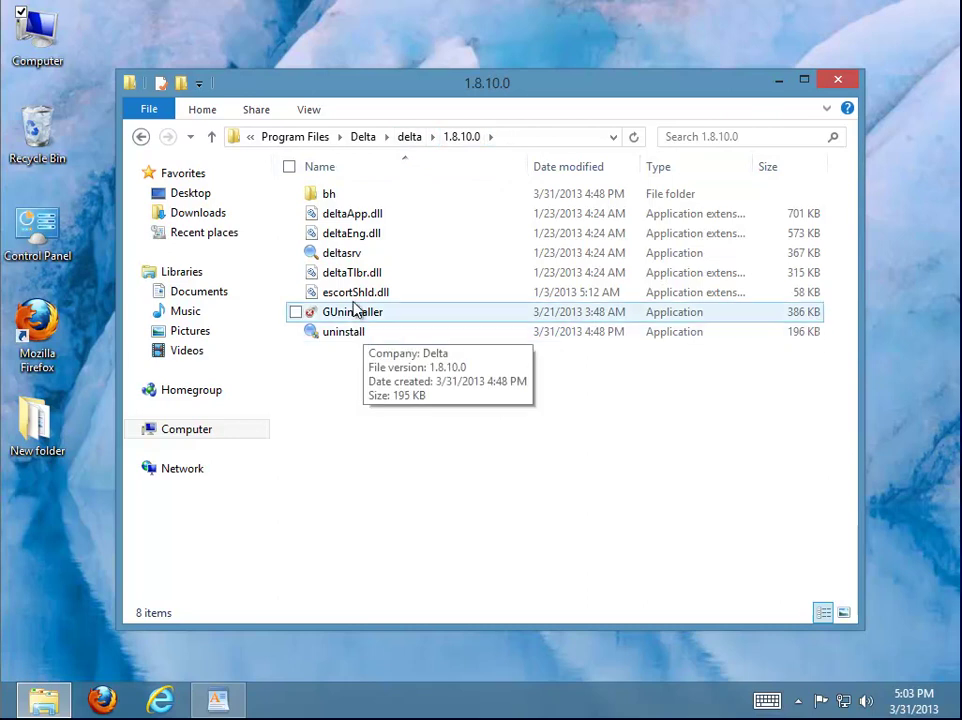
Return to Program Files, copy the Delta folder's name from its editable label, and minimize the window
{"action": "left_click", "coordinate": [295, 140]}
{"action": "left_click", "coordinate": [335, 213]}
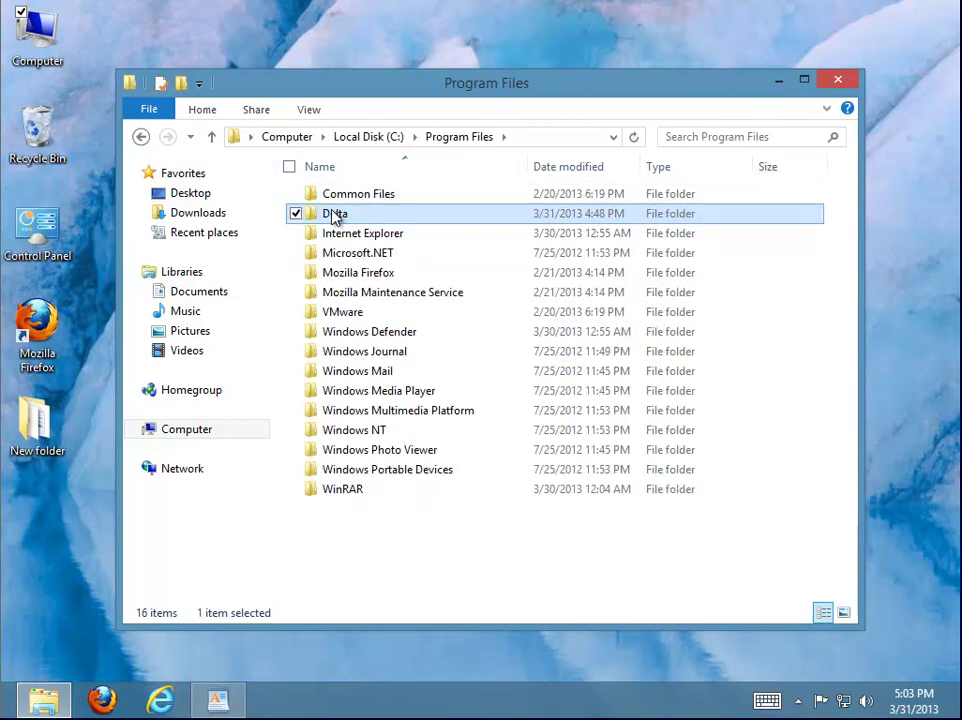
{"action": "right_click", "coordinate": [335, 213]}
{"action": "left_click", "coordinate": [301, 281]}
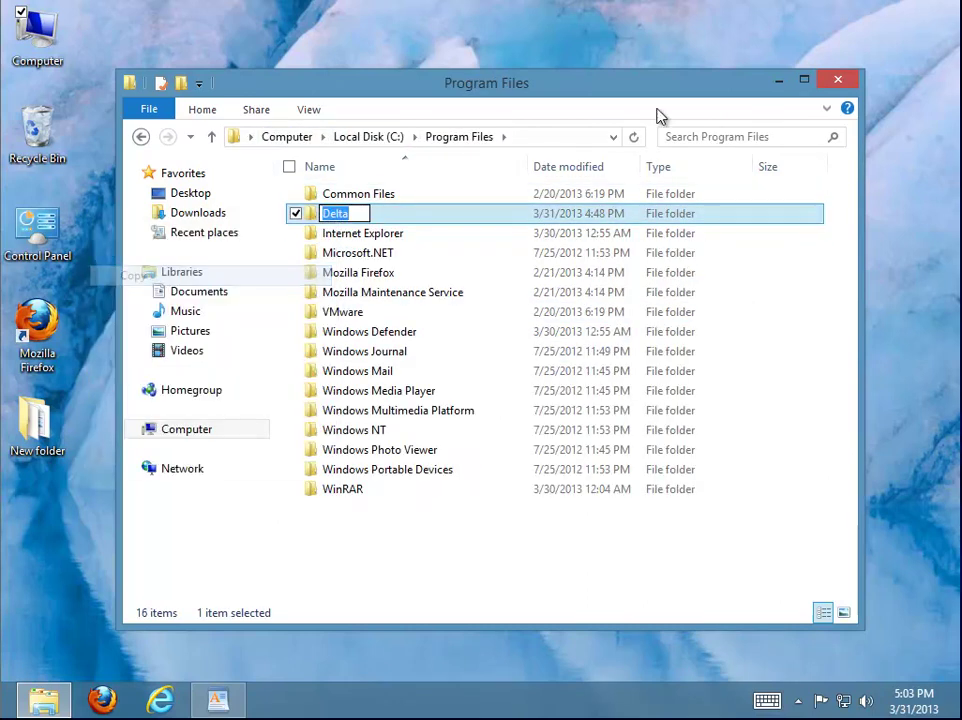
{"action": "left_click", "coordinate": [779, 82]}
Open Programs and Features from Control Panel, locate Delta Chrome Toolbar and Delta toolbar, and minimize the window
{"action": "double_click", "coordinate": [44, 264]}
{"action": "left_click", "coordinate": [289, 466]}
{"action": "left_click", "coordinate": [421, 302]}
{"action": "left_click", "coordinate": [405, 318]}
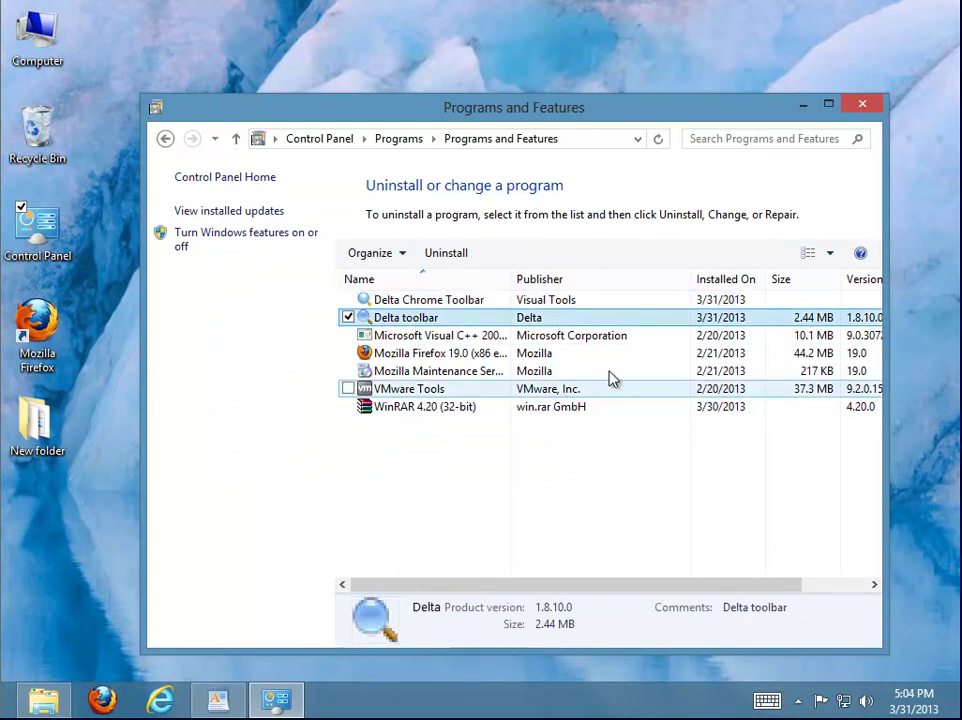
{"action": "left_click", "coordinate": [804, 108]}
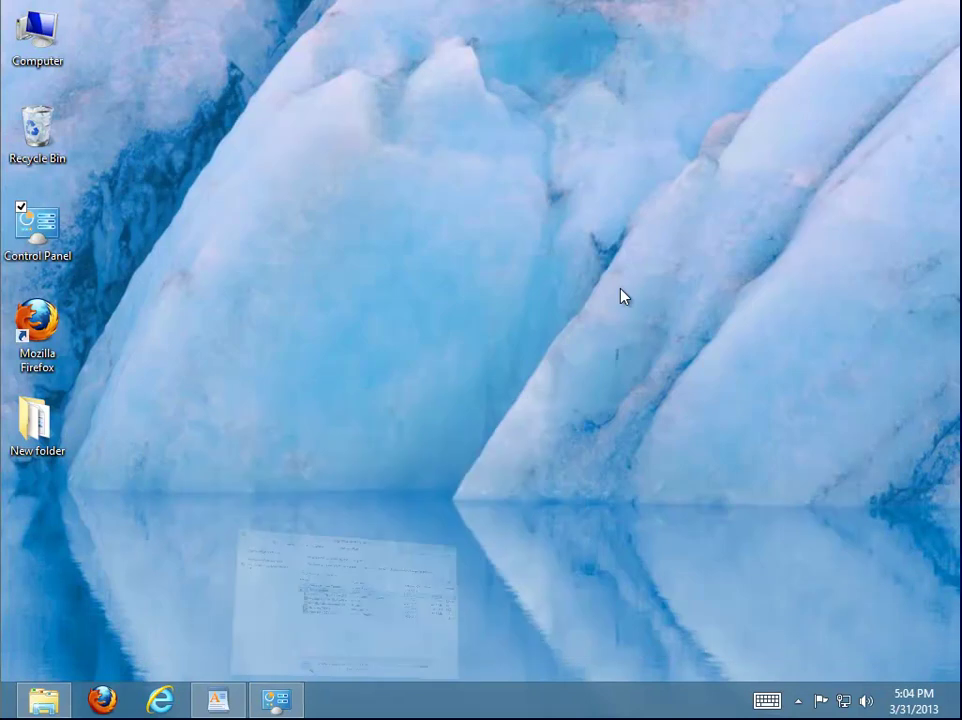
Reorder the taskbar so that WordPad comes after Control Panel, and switch to WordPad
{"action": "left_click_drag", "start_coordinate": [218, 702], "coordinate": [295, 708]}
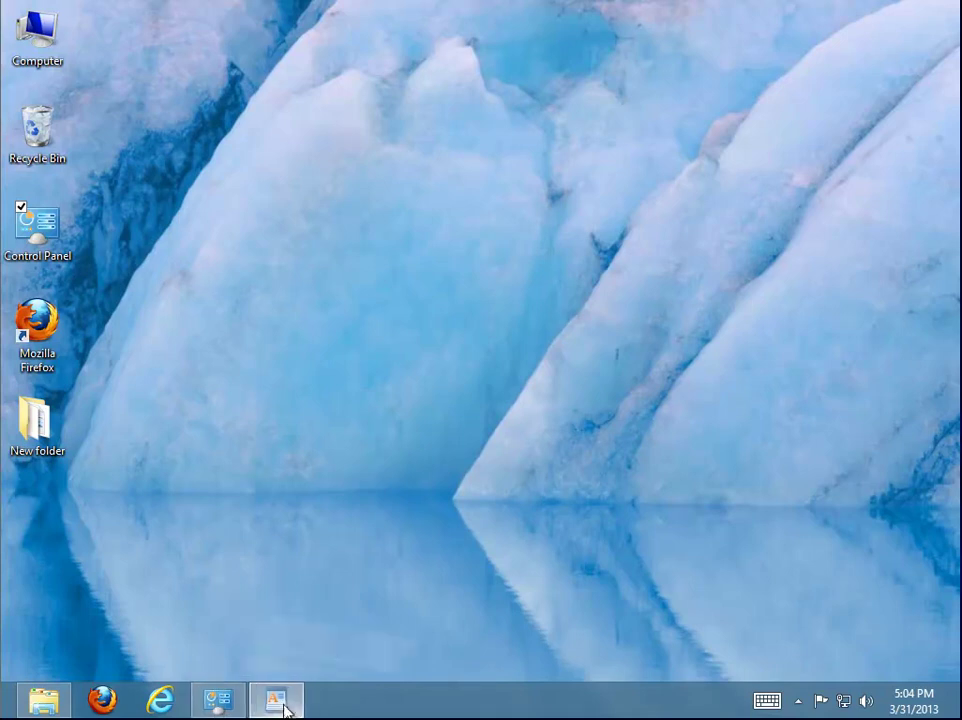
{"action": "left_click", "coordinate": [281, 702]}
Open Internet Explorer's Internet Options and examine the delta-search.com home page address
{"action": "left_click", "coordinate": [160, 701]}
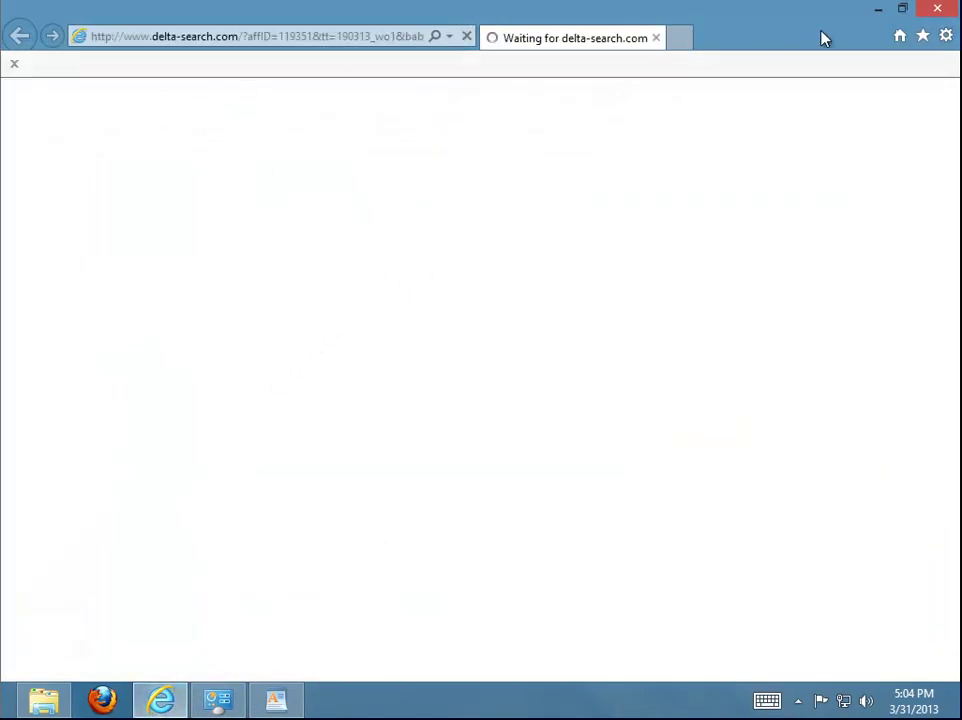
{"action": "left_click", "coordinate": [943, 40]}
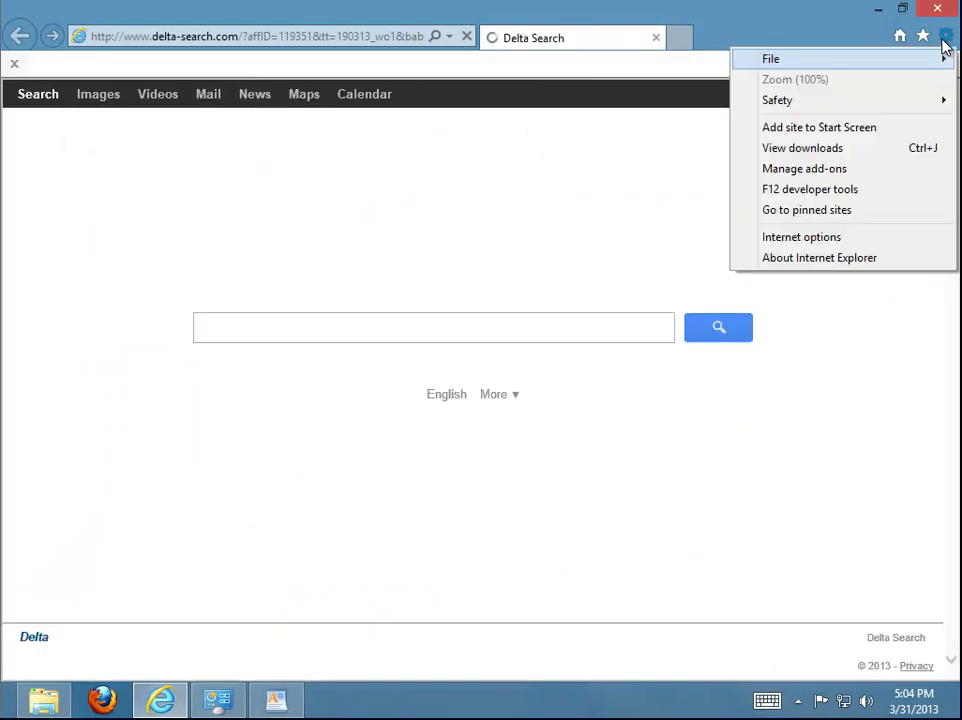
{"action": "left_click", "coordinate": [864, 194]}
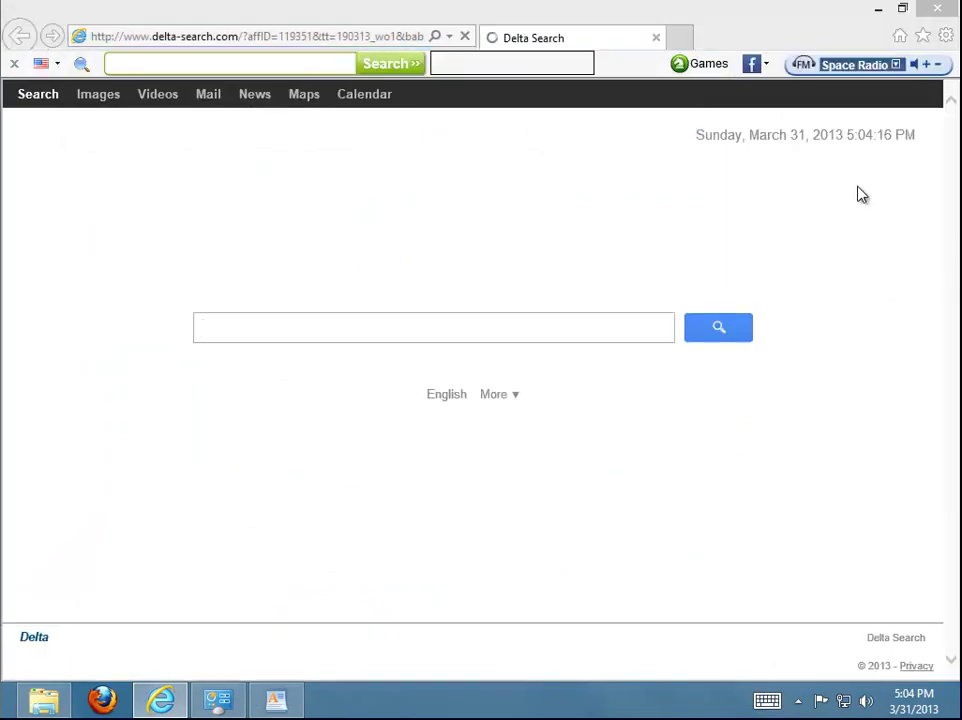
{"action": "left_click", "coordinate": [944, 37]}
{"action": "left_click", "coordinate": [822, 262]}
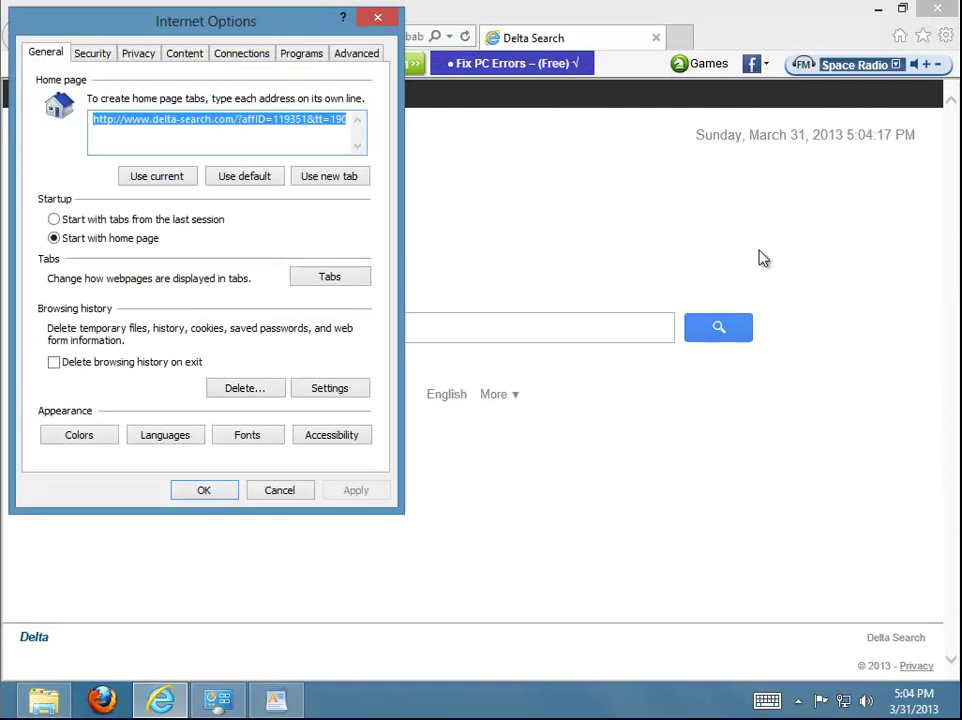
{"action": "left_click_drag", "start_coordinate": [274, 32], "coordinate": [808, 127]}
{"action": "left_click", "coordinate": [741, 211]}
{"action": "left_click_drag", "start_coordinate": [775, 211], "coordinate": [550, 202]}
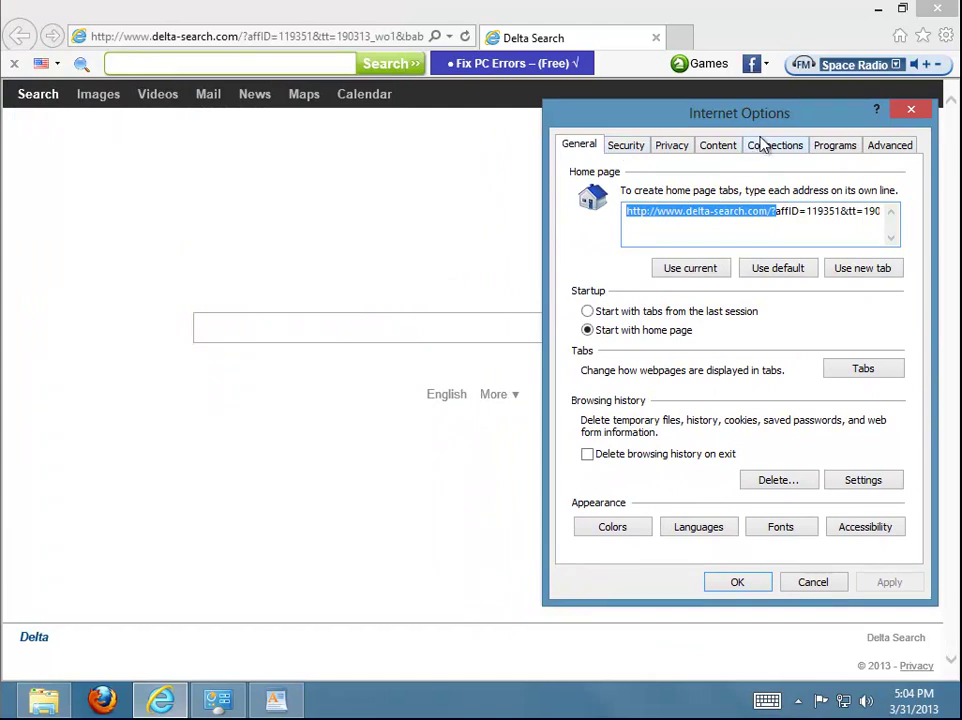
Inspect the Delta Toolbar, delta Helper Object and Delta Search provider in Manage Add-ons, then close the dialogs and minimize Internet Explorer
{"action": "left_click", "coordinate": [834, 147]}
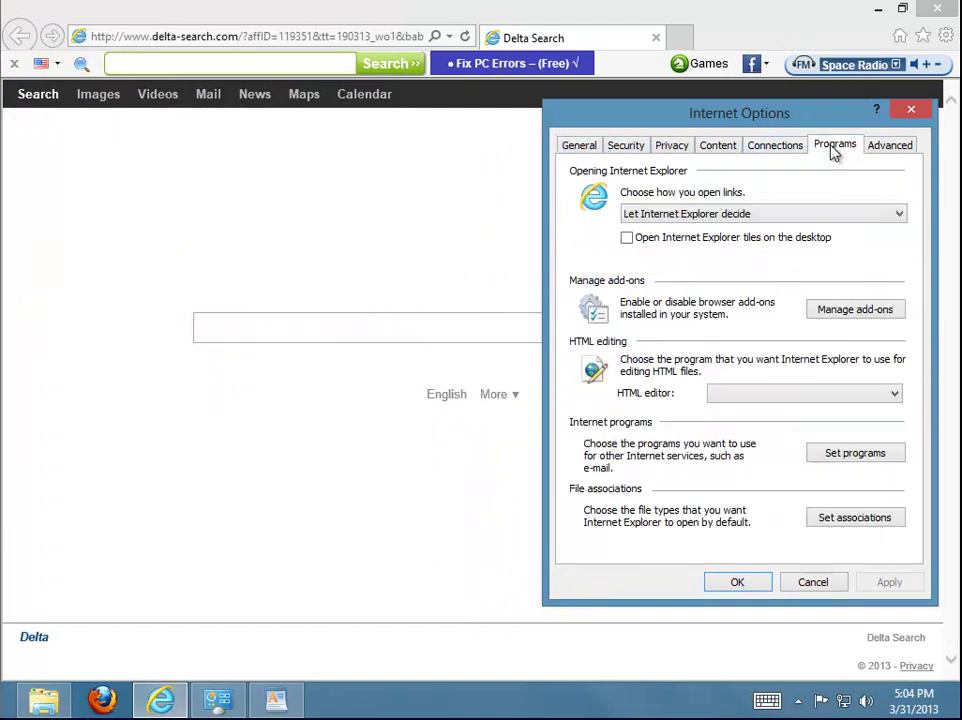
{"action": "left_click", "coordinate": [853, 316]}
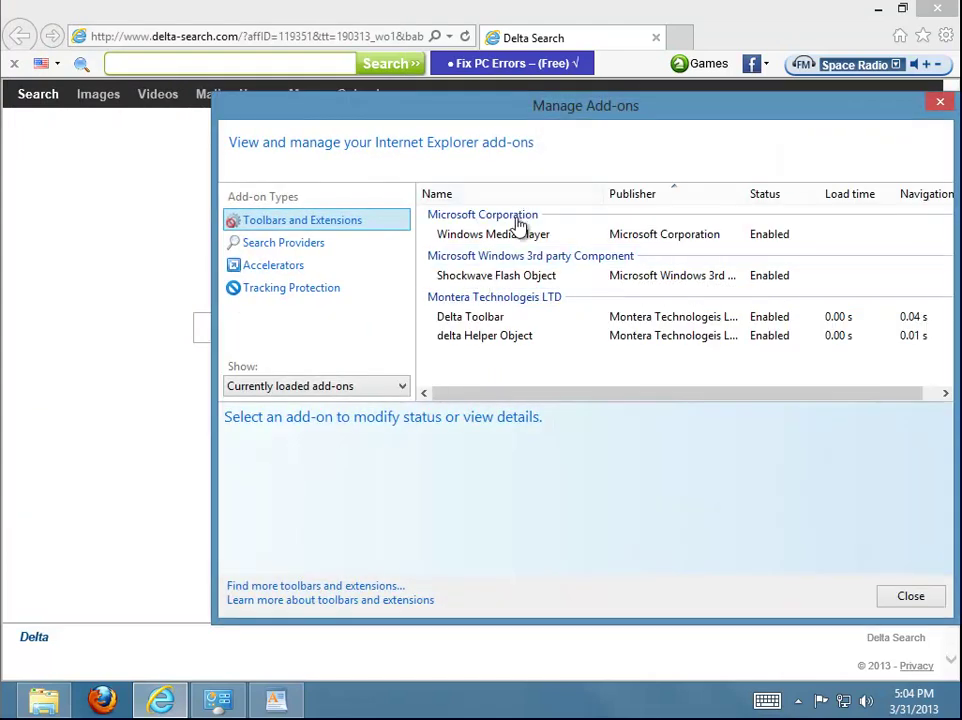
{"action": "left_click", "coordinate": [496, 317]}
{"action": "left_click", "coordinate": [496, 337]}
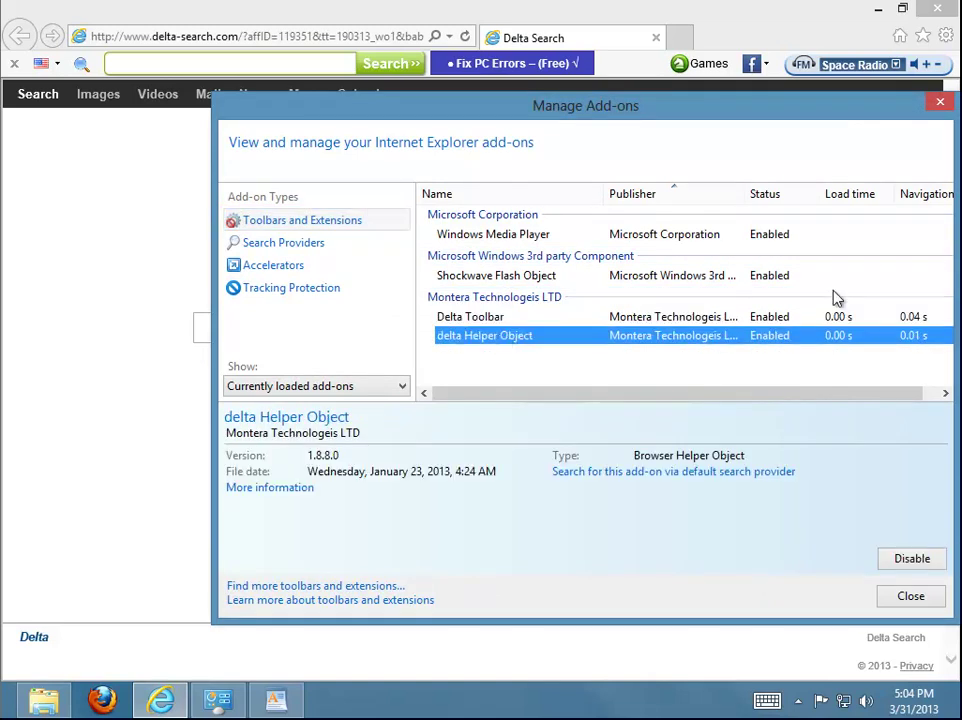
{"action": "left_click", "coordinate": [293, 243]}
{"action": "left_click", "coordinate": [462, 234]}
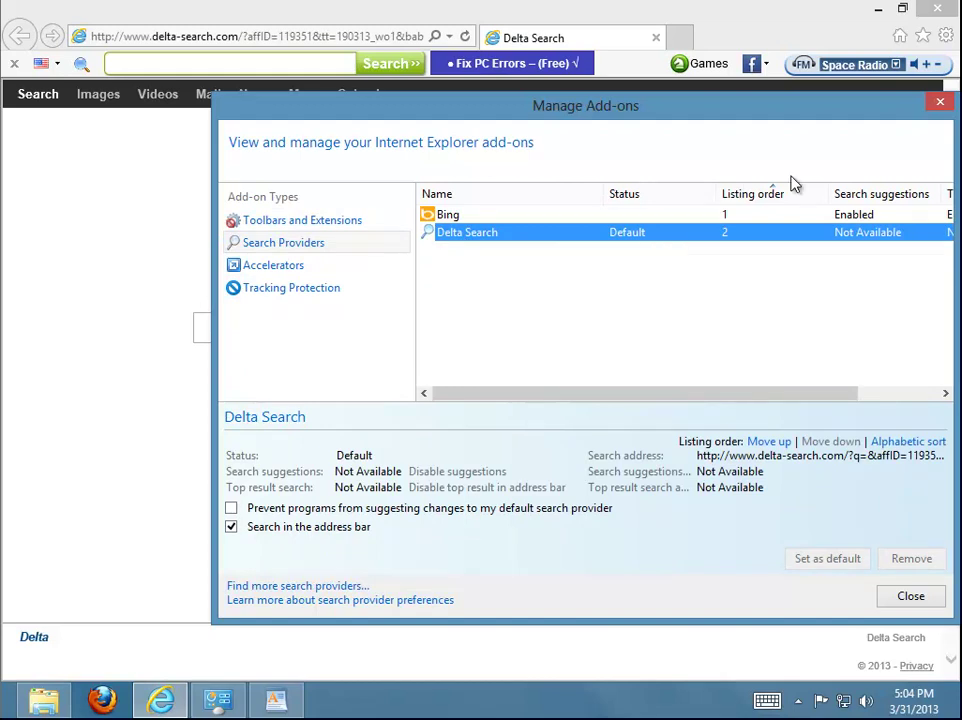
{"action": "left_click", "coordinate": [940, 103]}
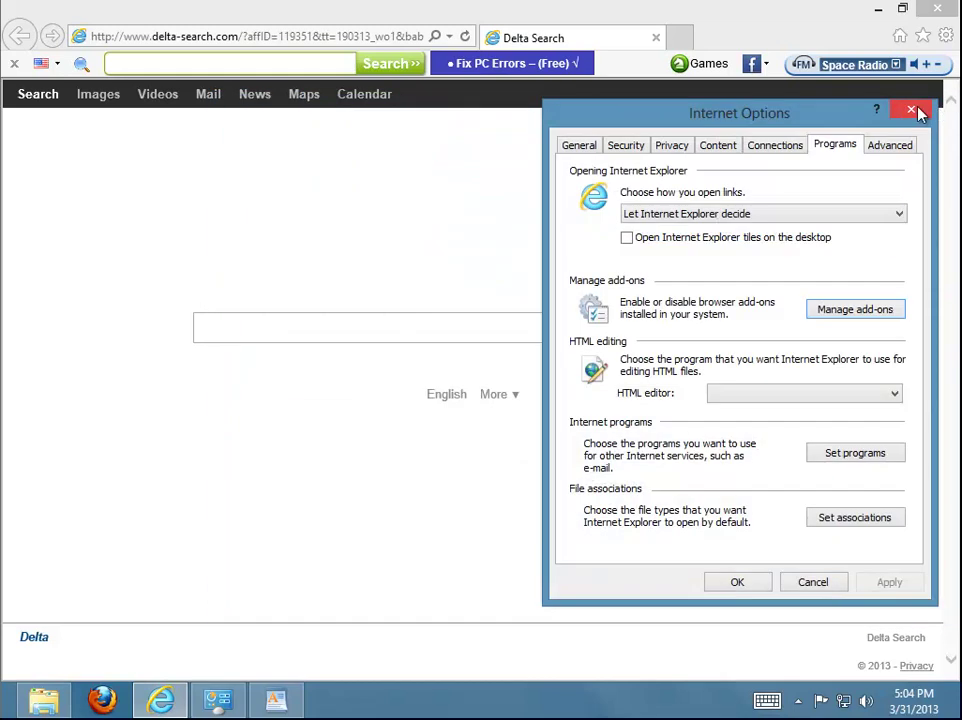
{"action": "left_click", "coordinate": [918, 104]}
{"action": "left_click", "coordinate": [881, 9]}
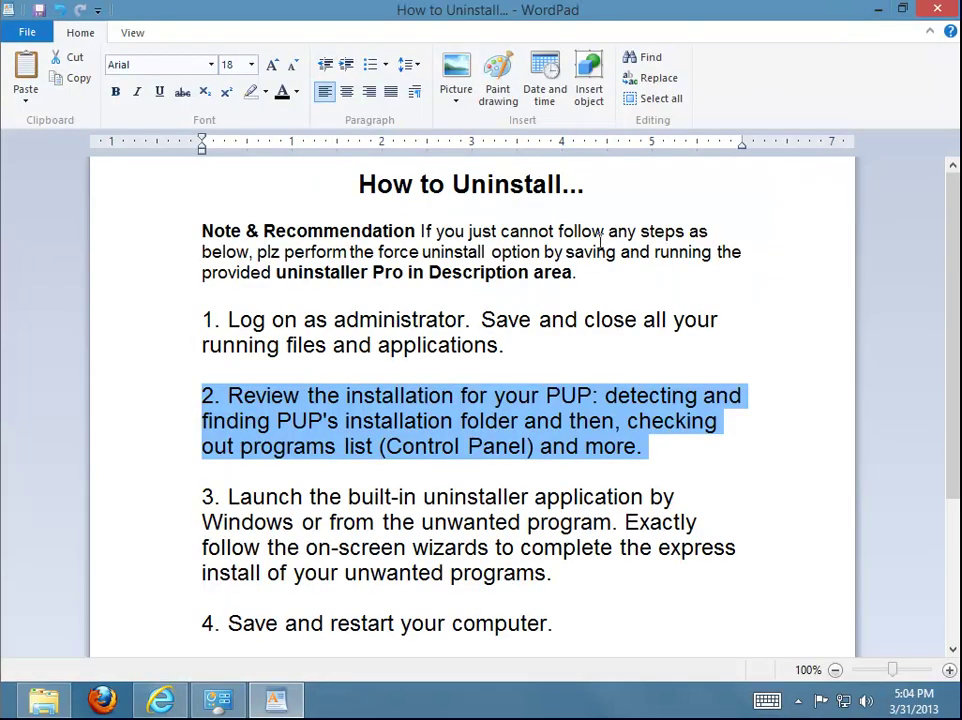
Highlight step 3 of the WordPad uninstall instructions, and close the running Internet Explorer window
{"action": "left_click", "coordinate": [623, 482]}
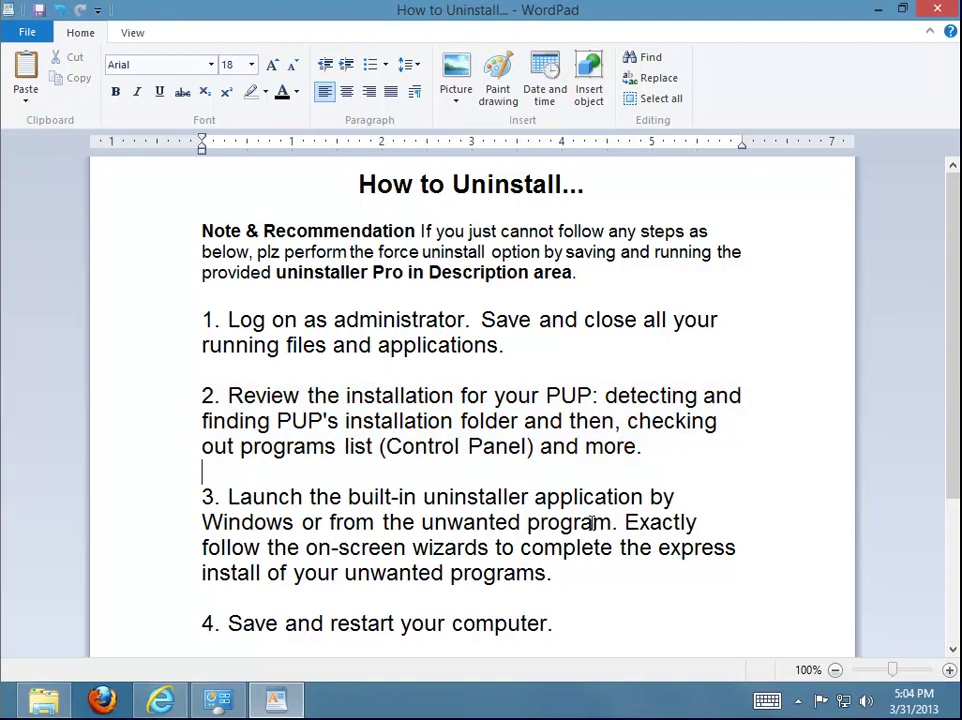
{"action": "left_click_drag", "start_coordinate": [580, 572], "coordinate": [143, 503]}
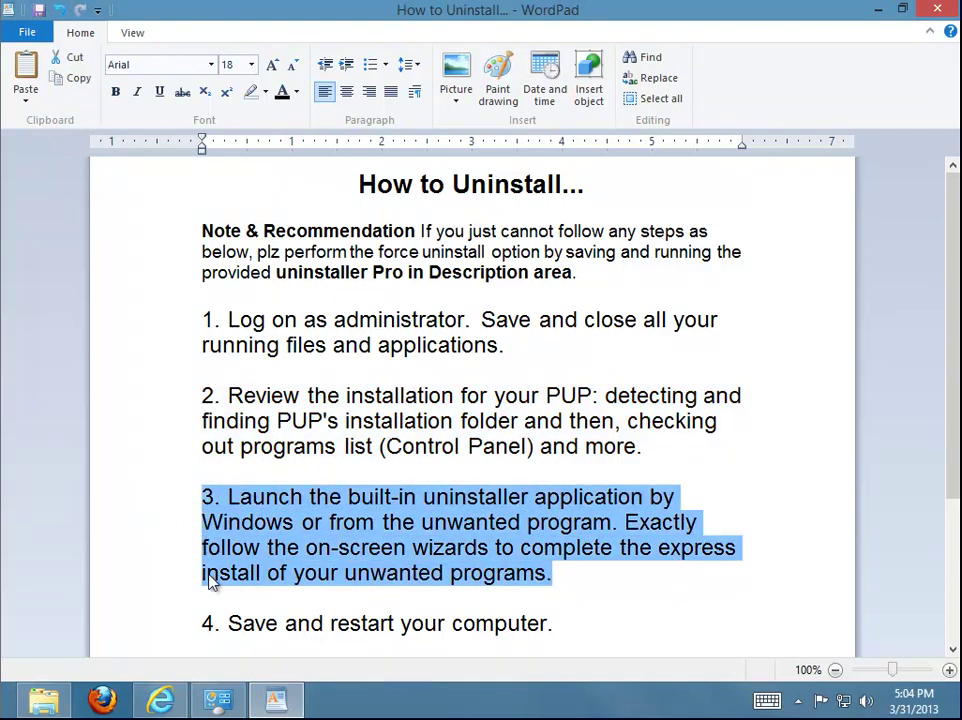
{"action": "right_click", "coordinate": [160, 699]}
{"action": "left_click", "coordinate": [140, 651]}
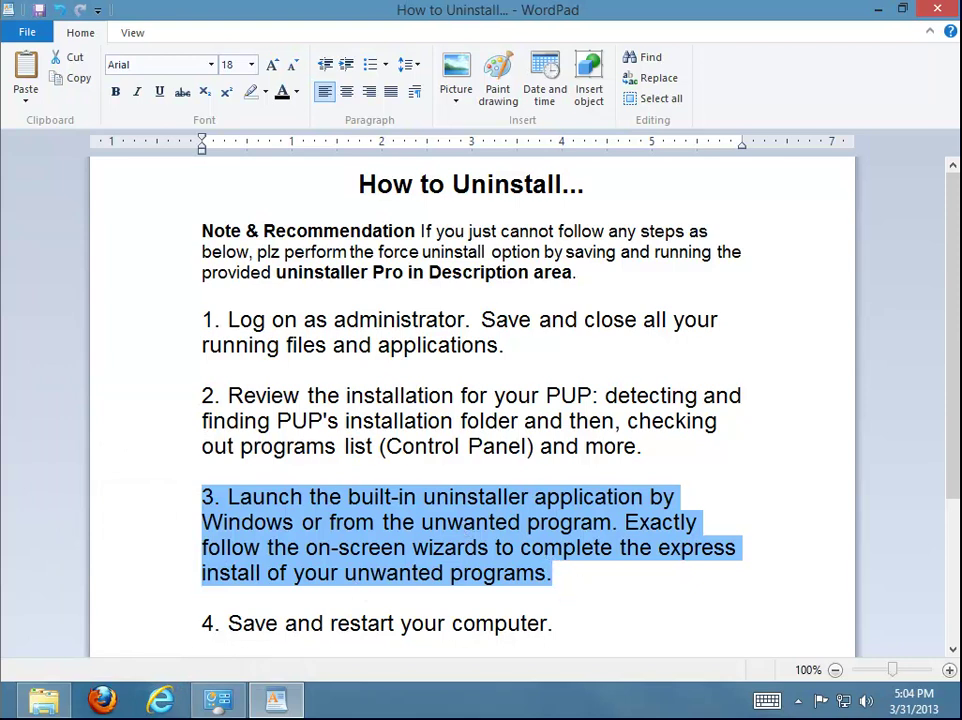
{"action": "left_click", "coordinate": [876, 10]}
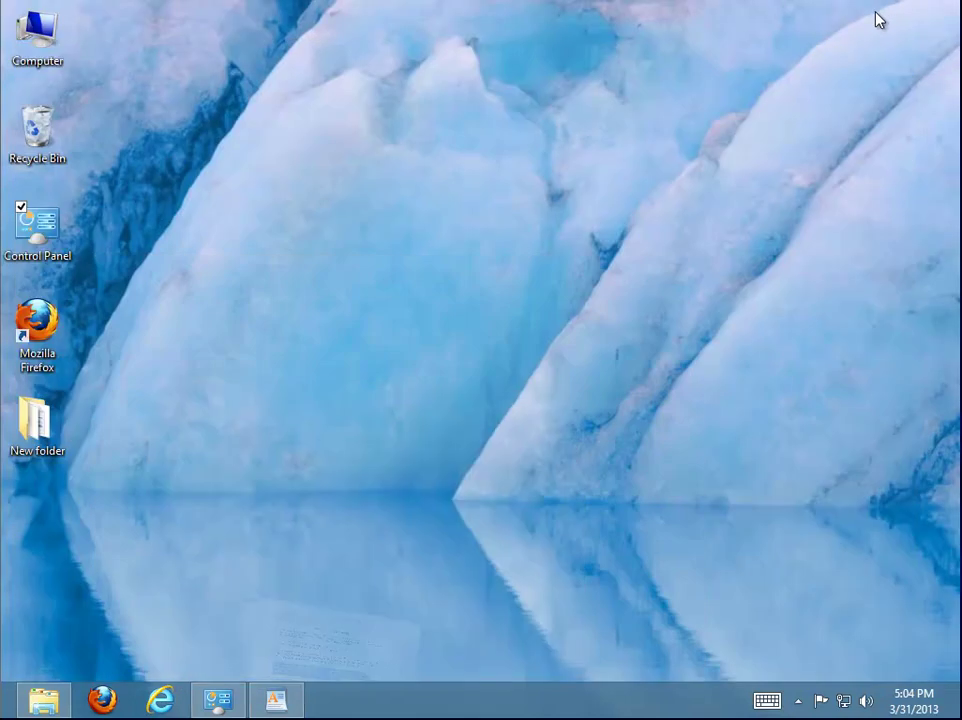
Uninstall Delta toolbar from Programs and Features, accepting the browser restart and closing the finished uninstaller
{"action": "left_click", "coordinate": [208, 705]}
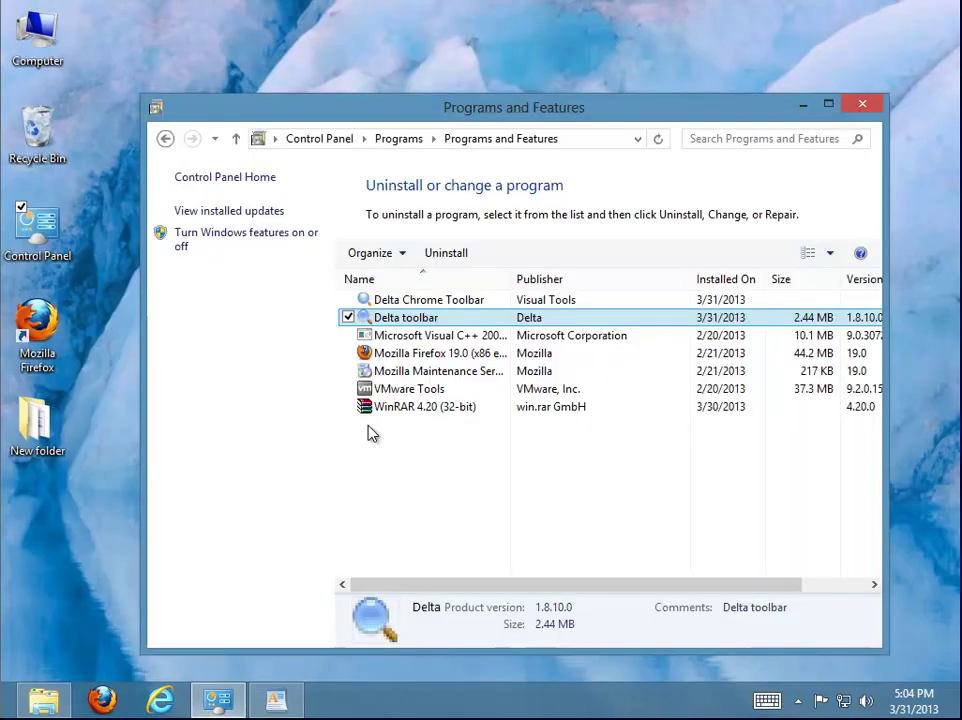
{"action": "left_click", "coordinate": [440, 255]}
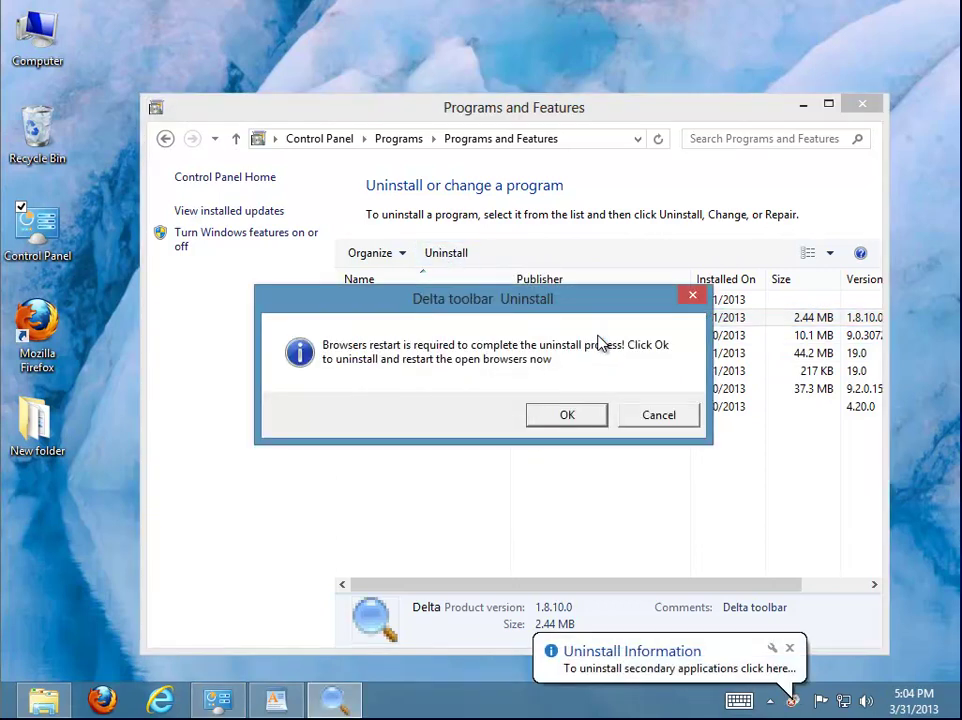
{"action": "left_click", "coordinate": [567, 417]}
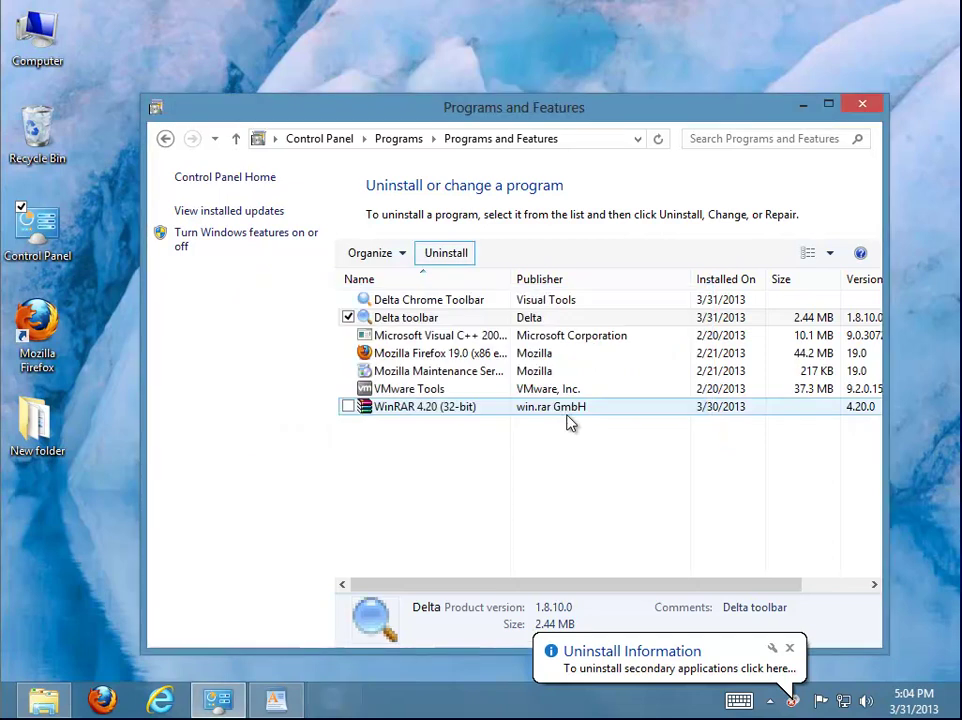
{"action": "left_click", "coordinate": [330, 291]}
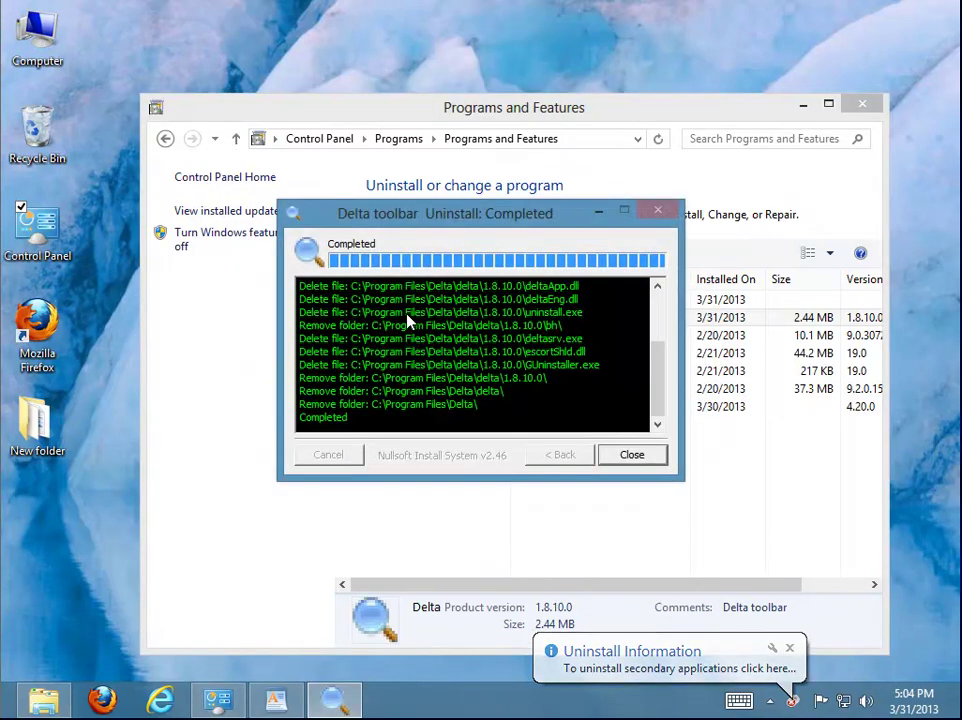
{"action": "left_click", "coordinate": [626, 455]}
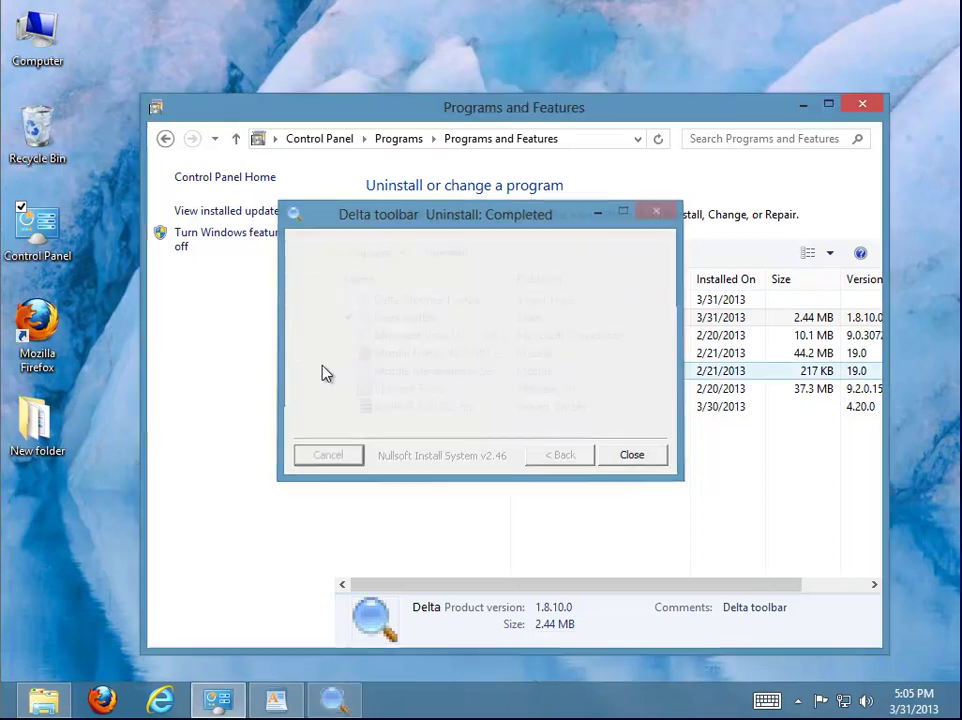
Refresh the installed programs list and try to uninstall Delta Chrome Toolbar
{"action": "right_click", "coordinate": [415, 453]}
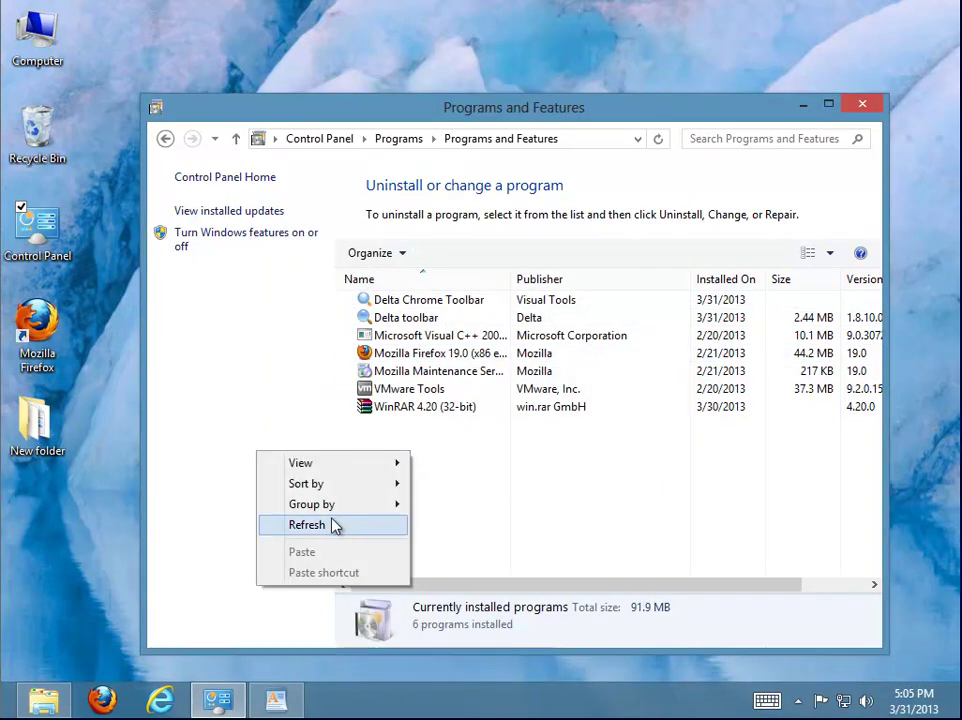
{"action": "left_click", "coordinate": [333, 524]}
{"action": "left_click", "coordinate": [439, 306]}
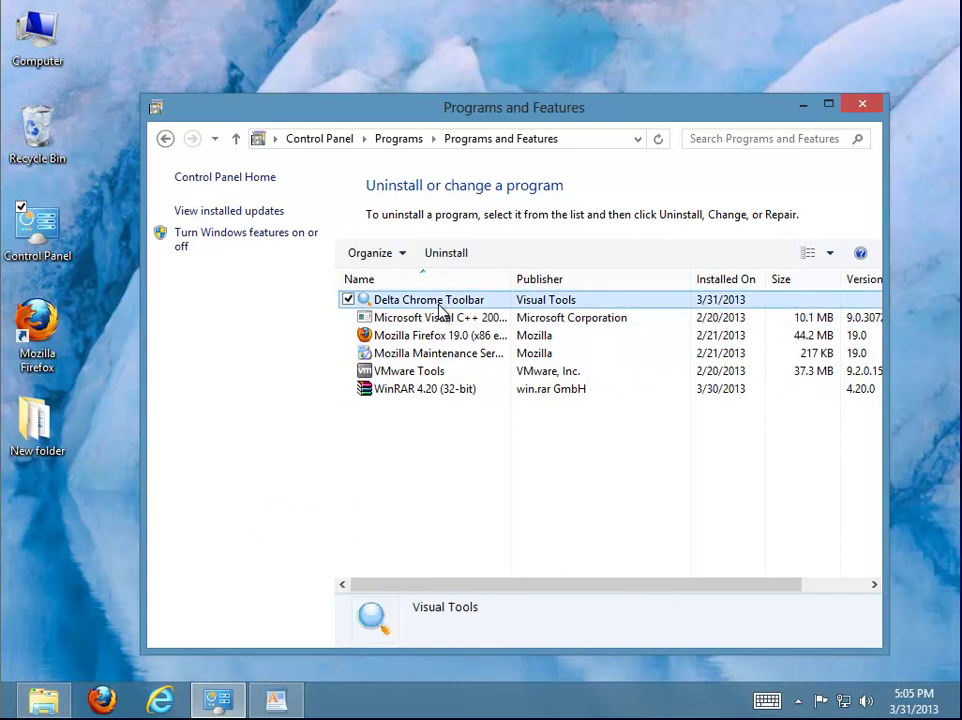
{"action": "double_click", "coordinate": [441, 310]}
{"action": "left_click_drag", "start_coordinate": [479, 258], "coordinate": [525, 420]}
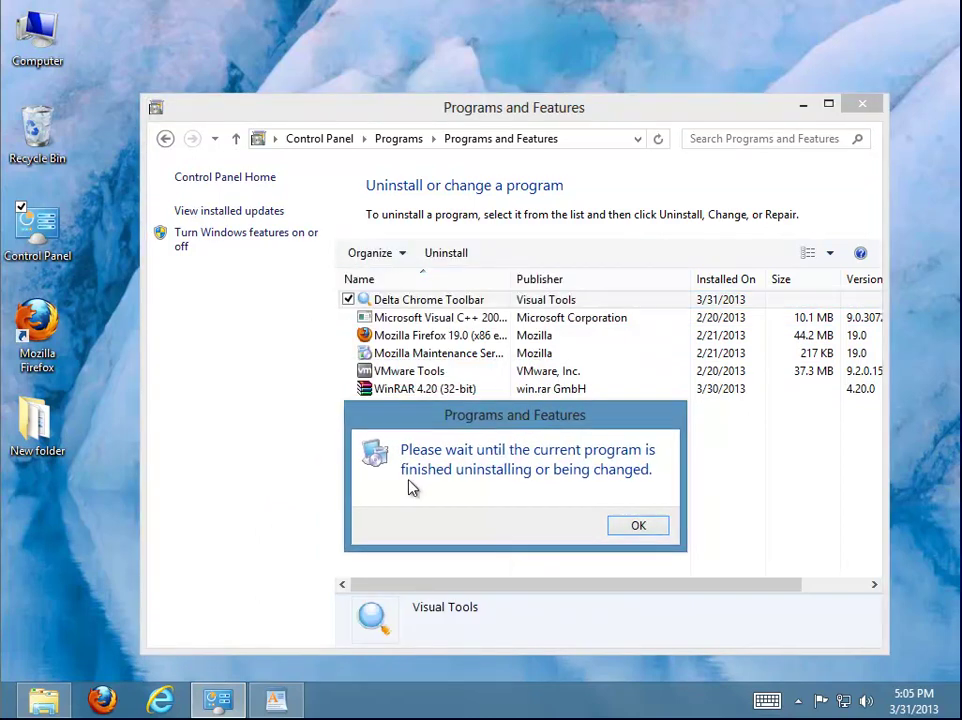
{"action": "left_click", "coordinate": [633, 528]}
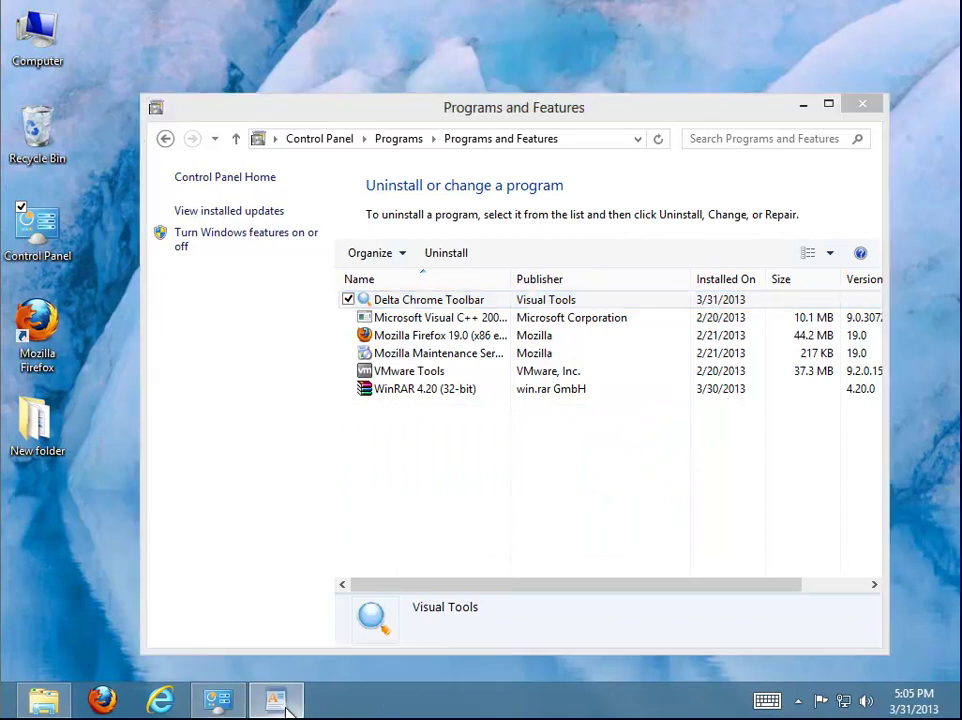
Highlight step 4 of the WordPad instructions about restarting the computer, and close Programs and Features
{"action": "left_click", "coordinate": [276, 700]}
{"action": "left_click", "coordinate": [384, 549]}
{"action": "left_click_drag", "start_coordinate": [687, 618], "coordinate": [168, 634]}
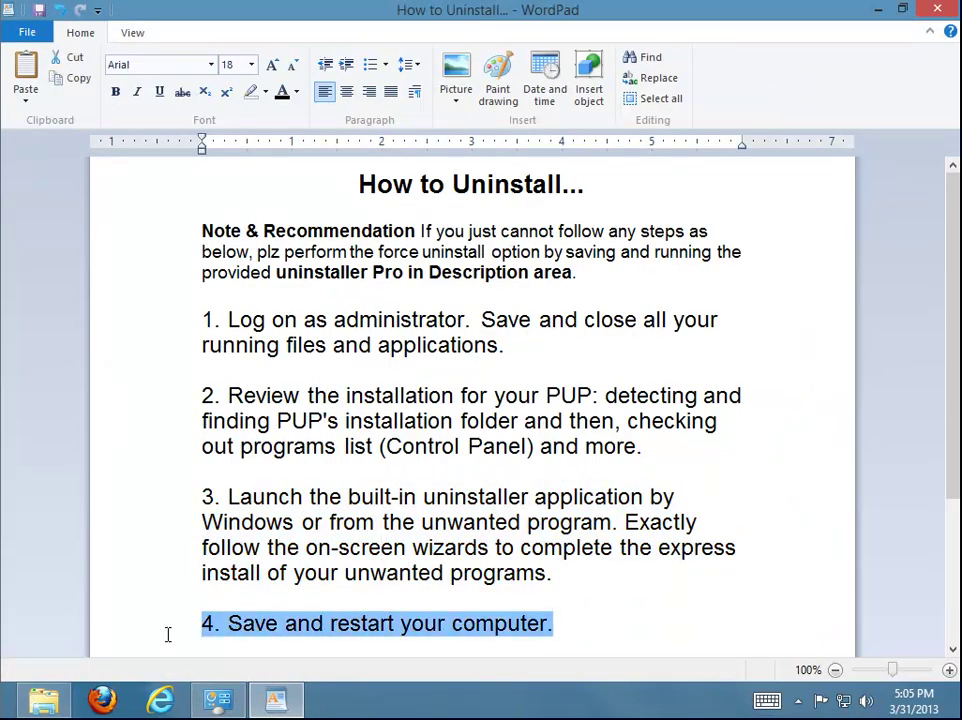
{"action": "left_click", "coordinate": [877, 10]}
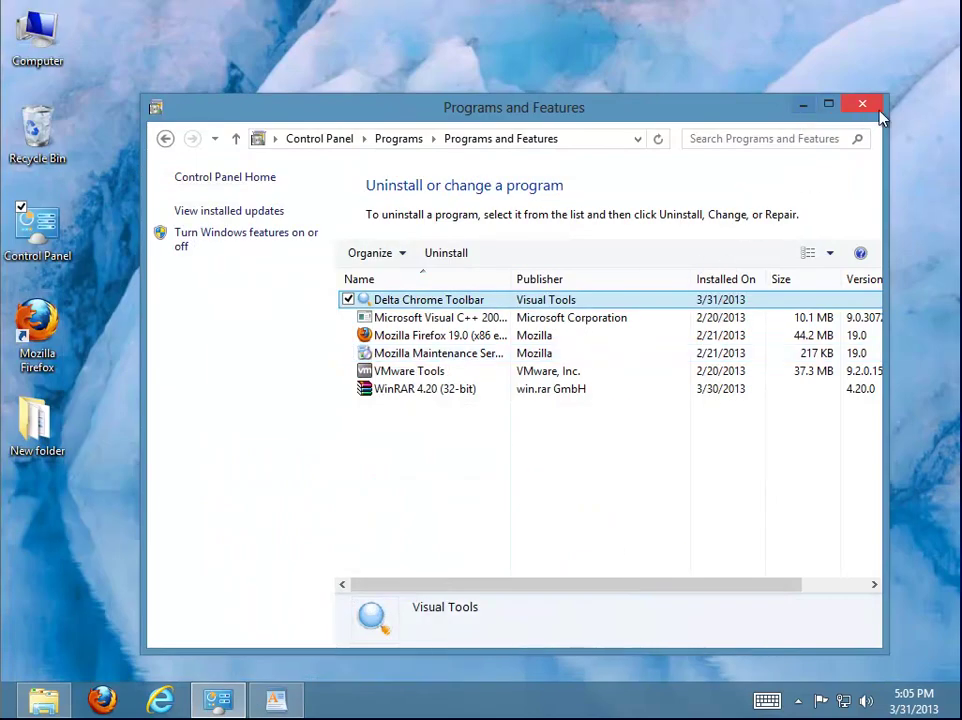
{"action": "left_click", "coordinate": [869, 110]}
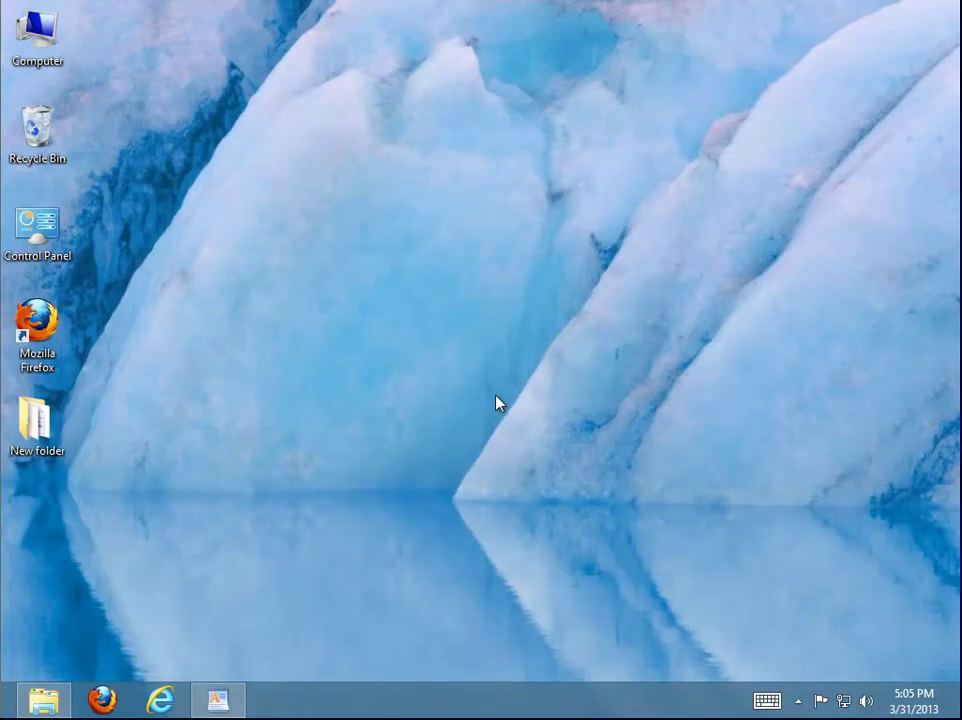
{"action": "key", "text": "super+f"}
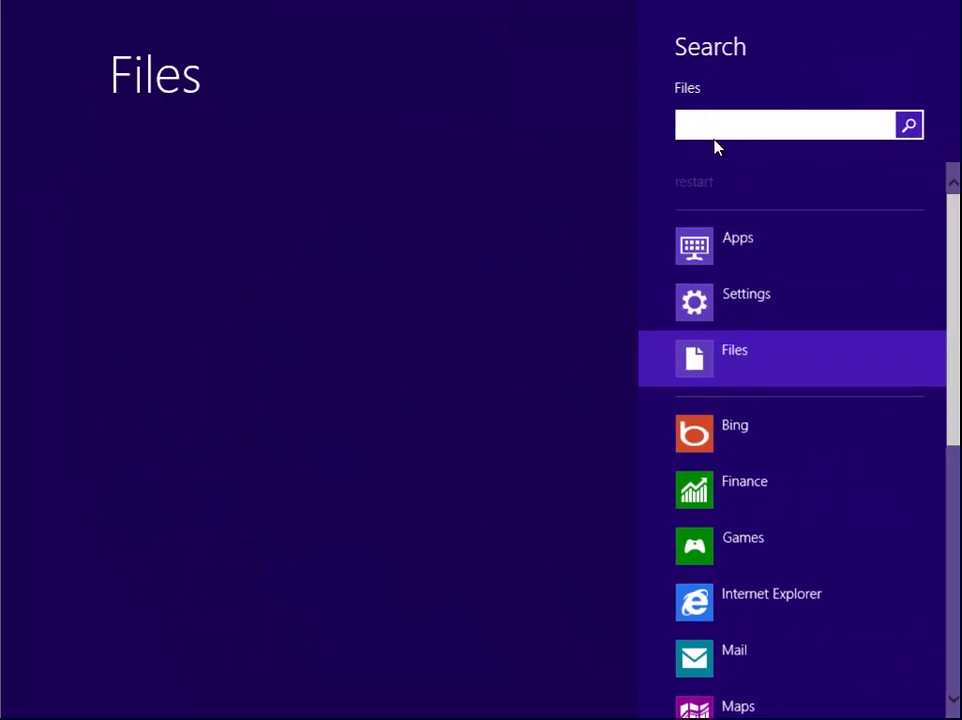
{"action": "left_click", "coordinate": [707, 180]}
{"action": "left_click", "coordinate": [200, 215]}
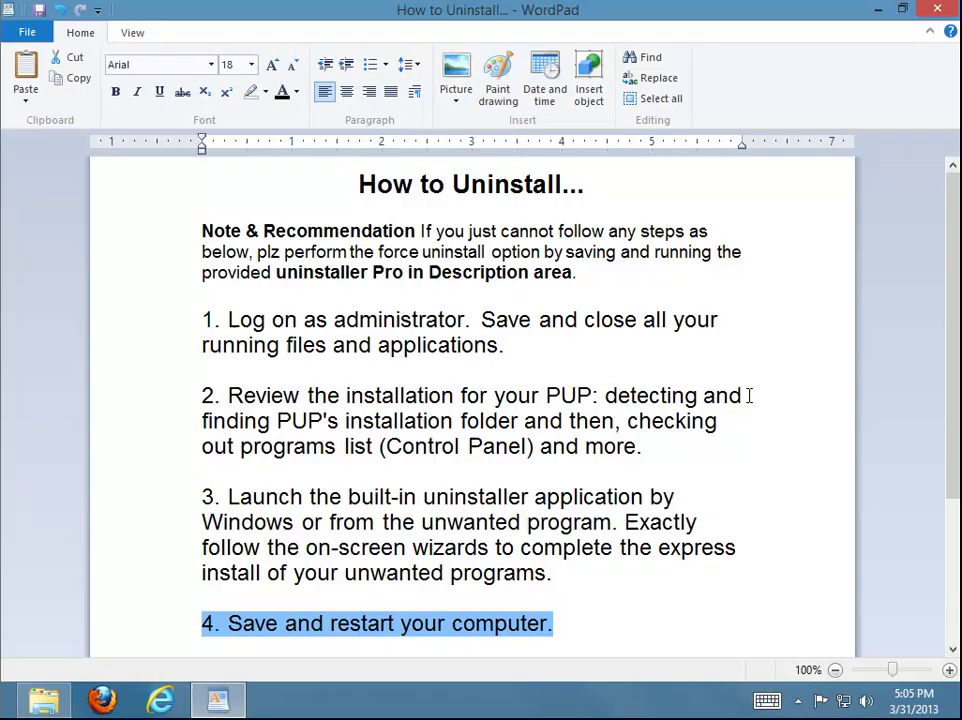
{"action": "key", "text": "super+d"}
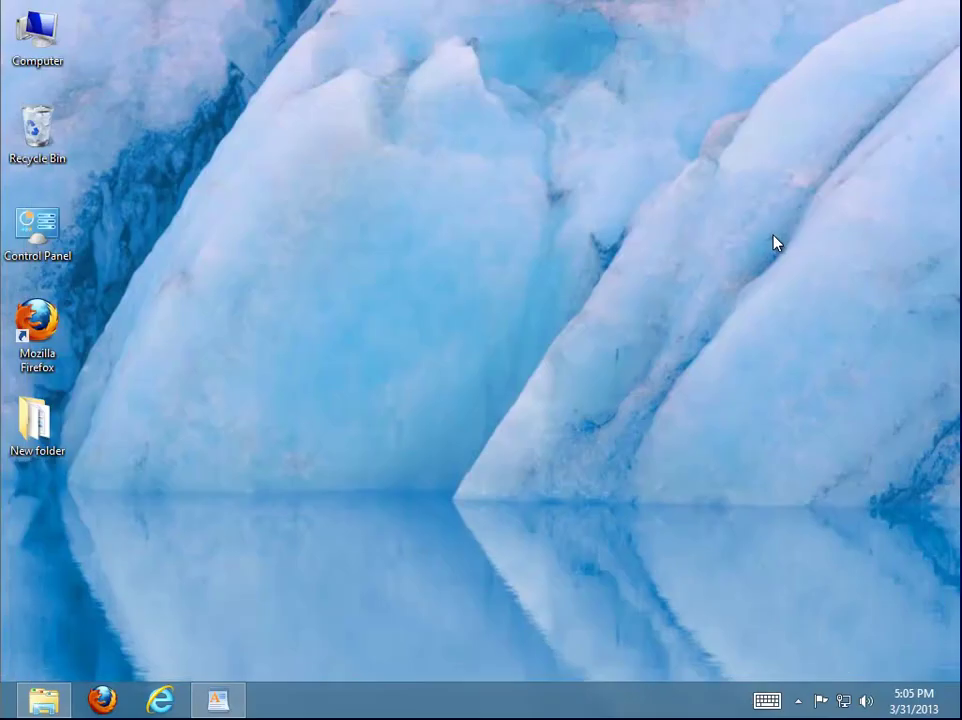
Search Windows for "restart" and use the power options to restart the PC
{"action": "key", "text": "super+f"}
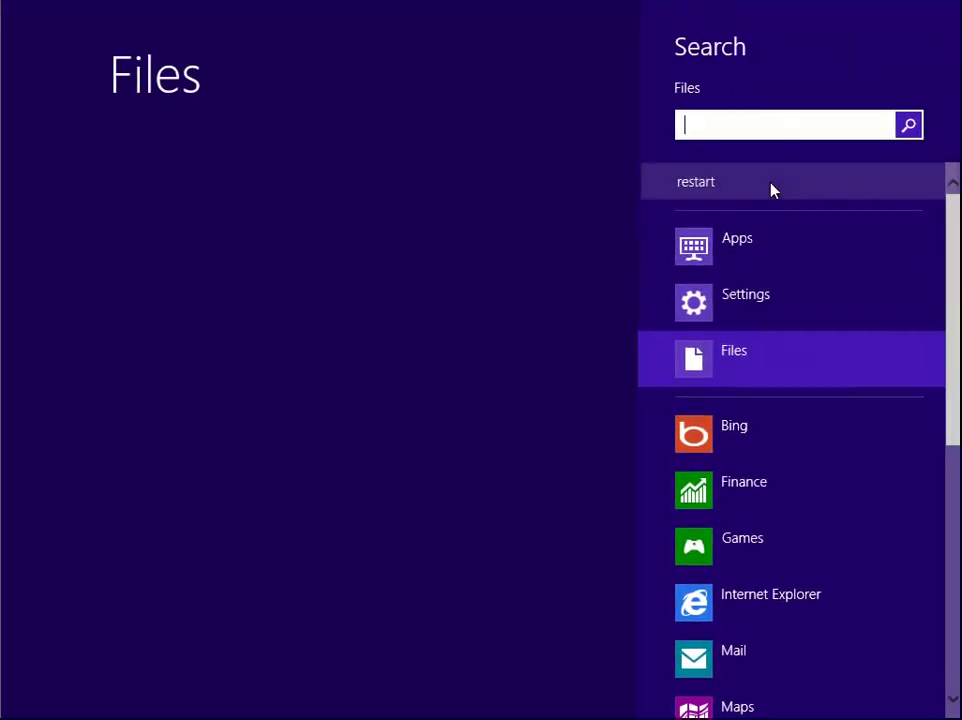
{"action": "left_click", "coordinate": [771, 183]}
{"action": "left_click", "coordinate": [770, 240]}
{"action": "left_click", "coordinate": [277, 140]}
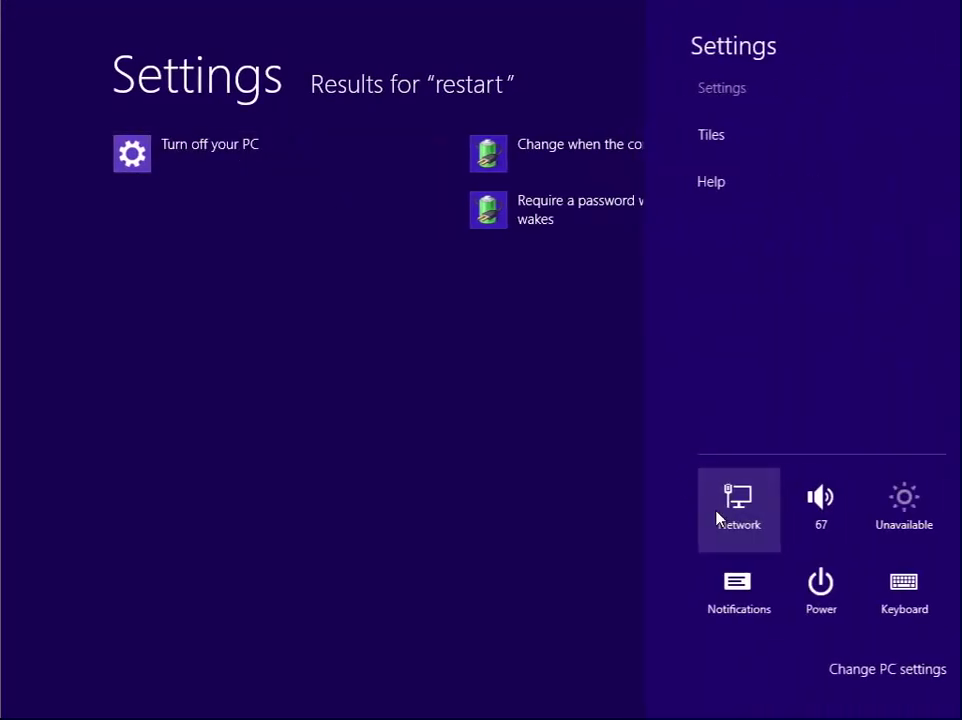
{"action": "left_click", "coordinate": [816, 603]}
{"action": "left_click", "coordinate": [810, 537]}
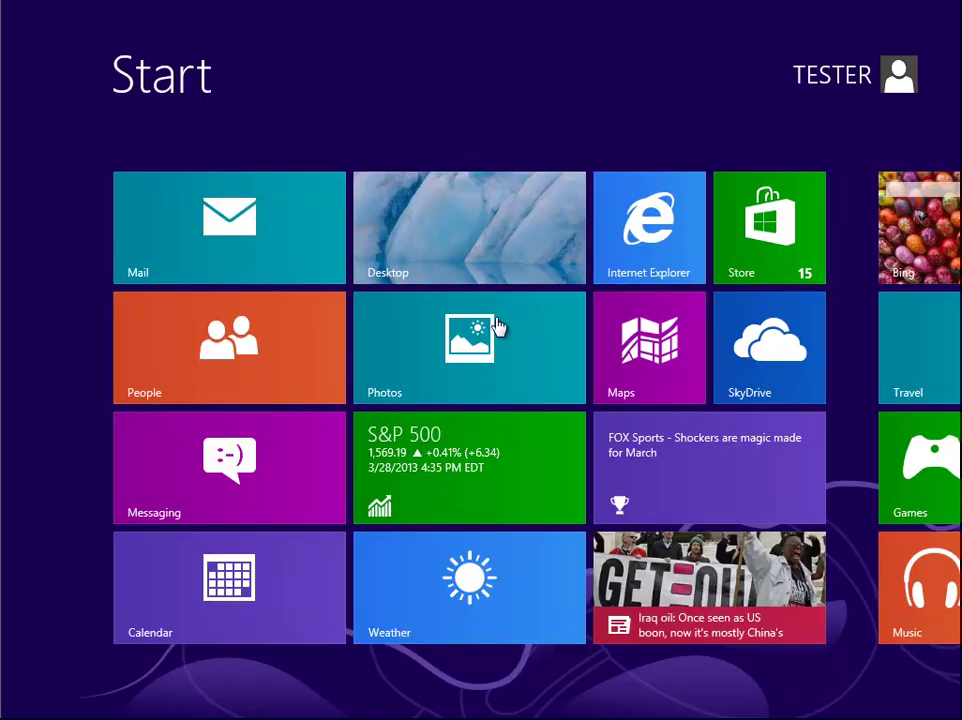
Go from the Start screen to the desktop and refresh it
{"action": "left_click", "coordinate": [479, 256]}
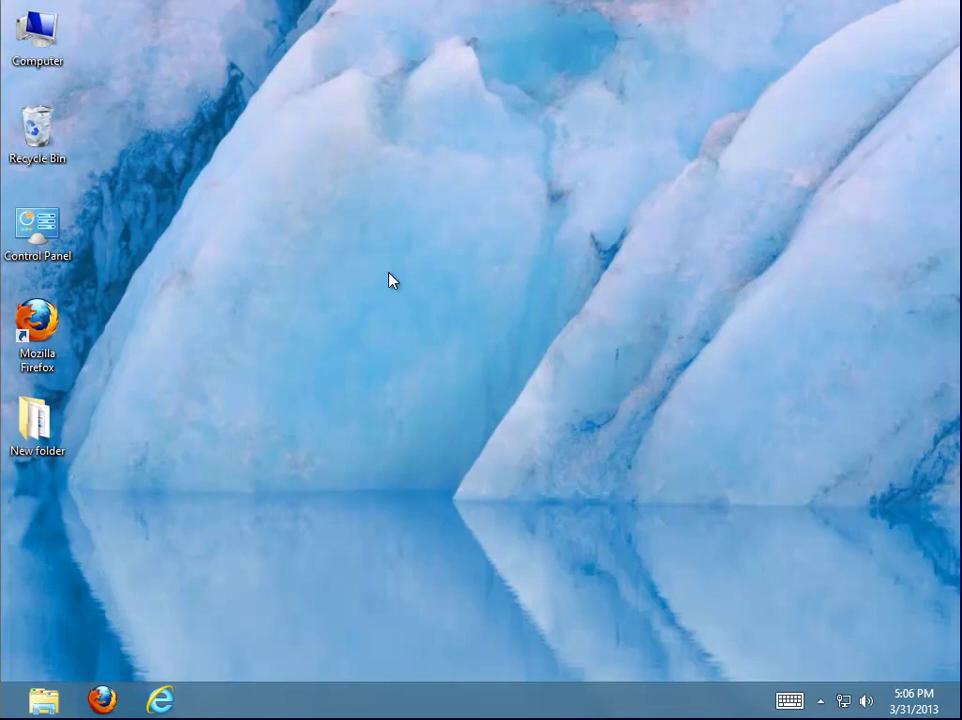
{"action": "right_click", "coordinate": [391, 281]}
{"action": "left_click", "coordinate": [346, 328]}
{"action": "right_click", "coordinate": [378, 280]}
{"action": "left_click", "coordinate": [350, 288]}
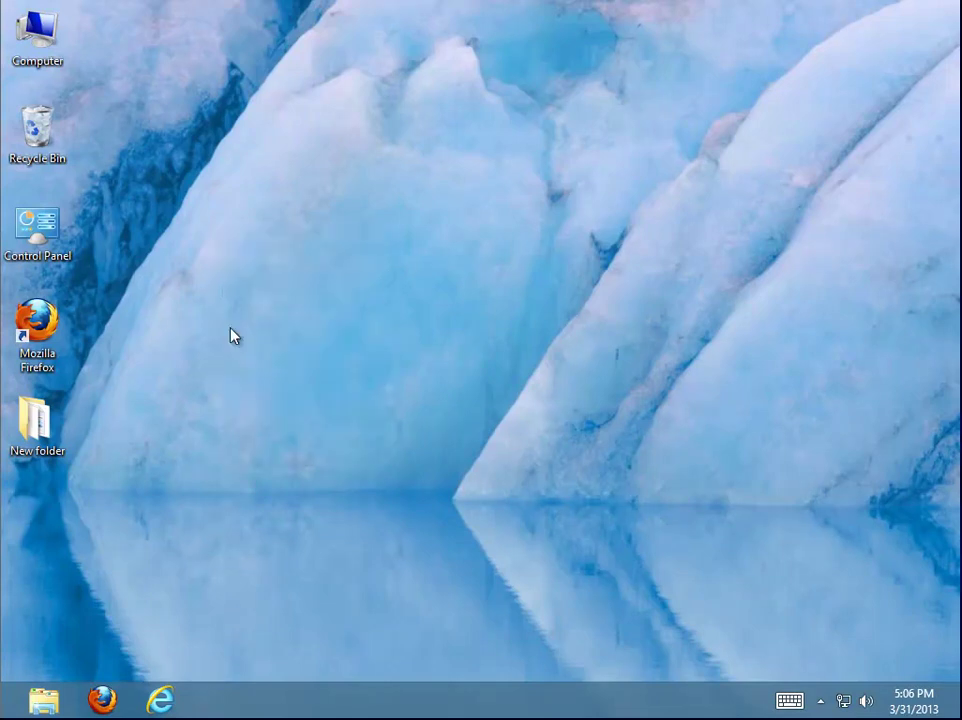
Open the installed programs list from Control Panel and uninstall Delta Chrome Toolbar, confirming its removal
{"action": "double_click", "coordinate": [35, 235]}
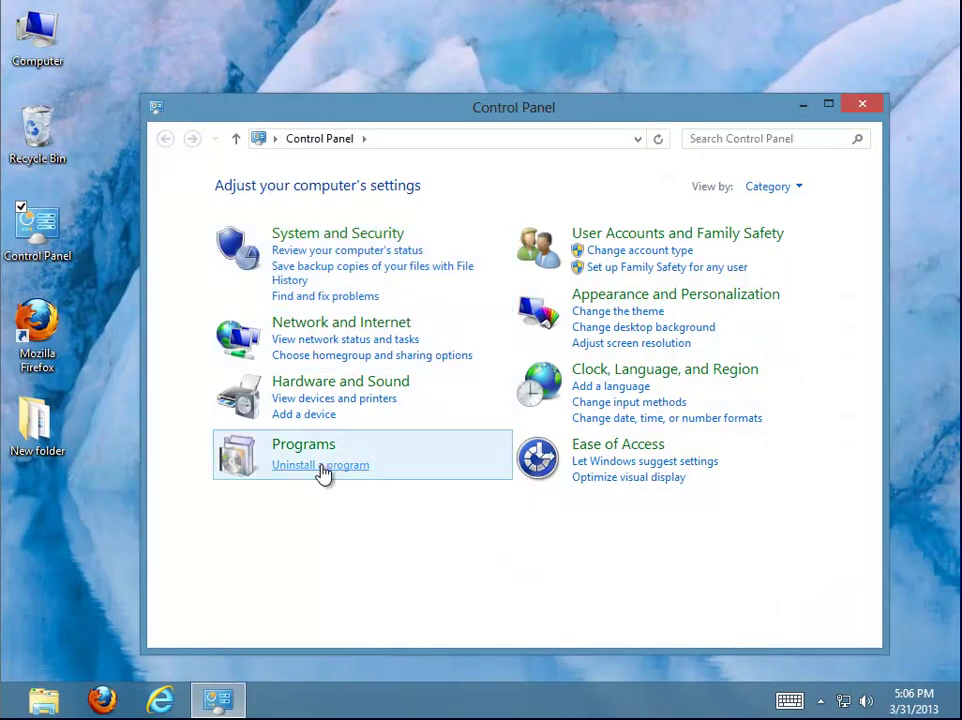
{"action": "left_click", "coordinate": [325, 466]}
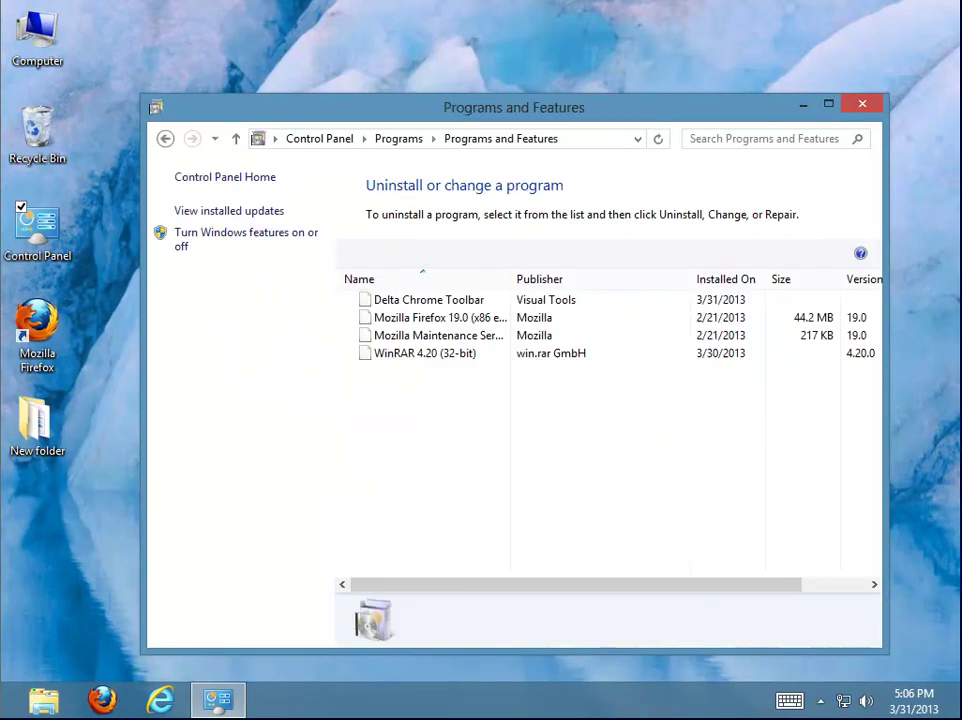
{"action": "left_click", "coordinate": [410, 300]}
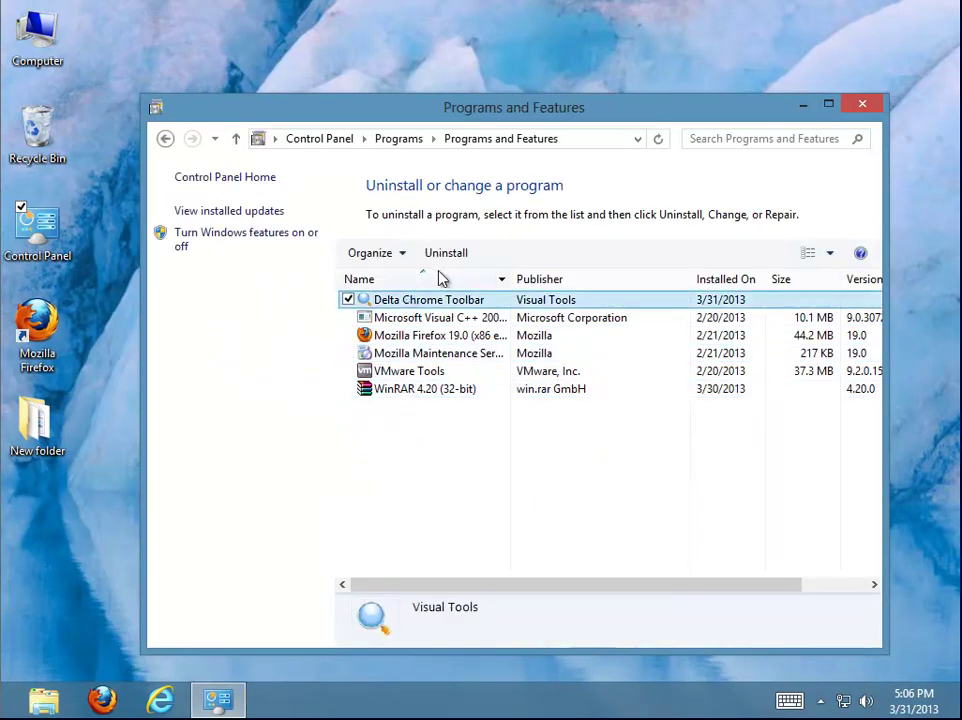
{"action": "right_click", "coordinate": [430, 305]}
{"action": "left_click", "coordinate": [380, 318]}
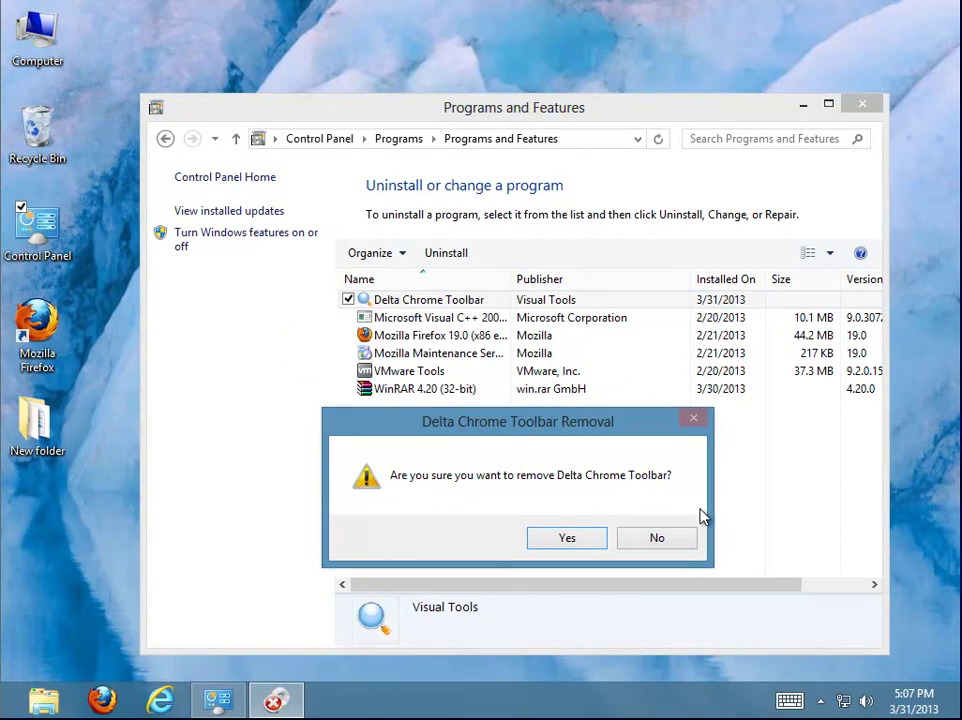
{"action": "left_click", "coordinate": [569, 547]}
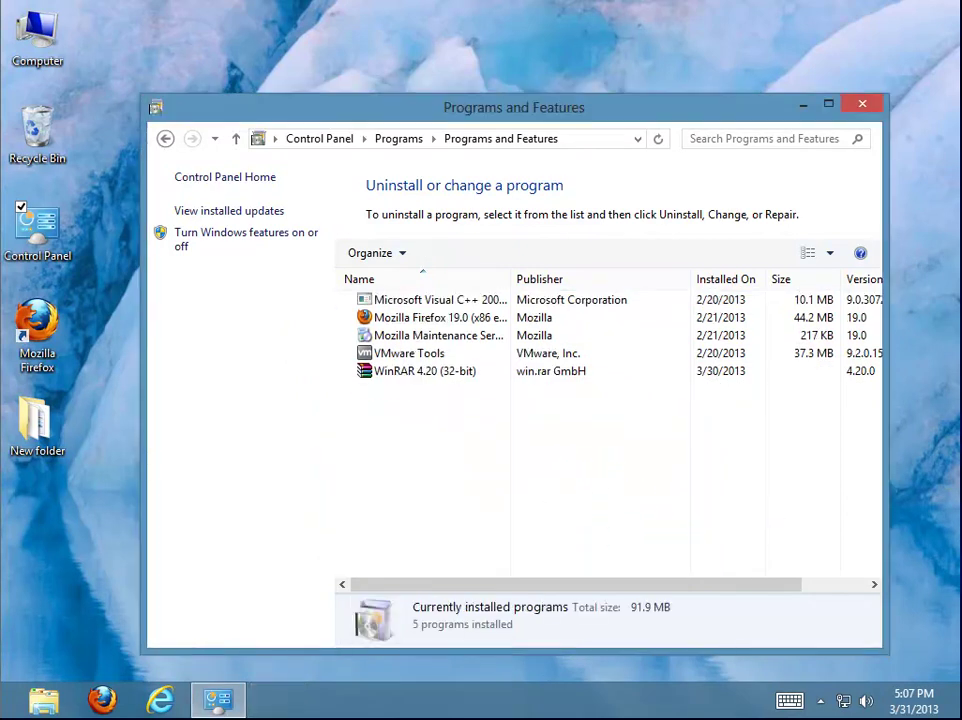
Refresh the installed programs list and close Programs and Features
{"action": "right_click", "coordinate": [423, 400]}
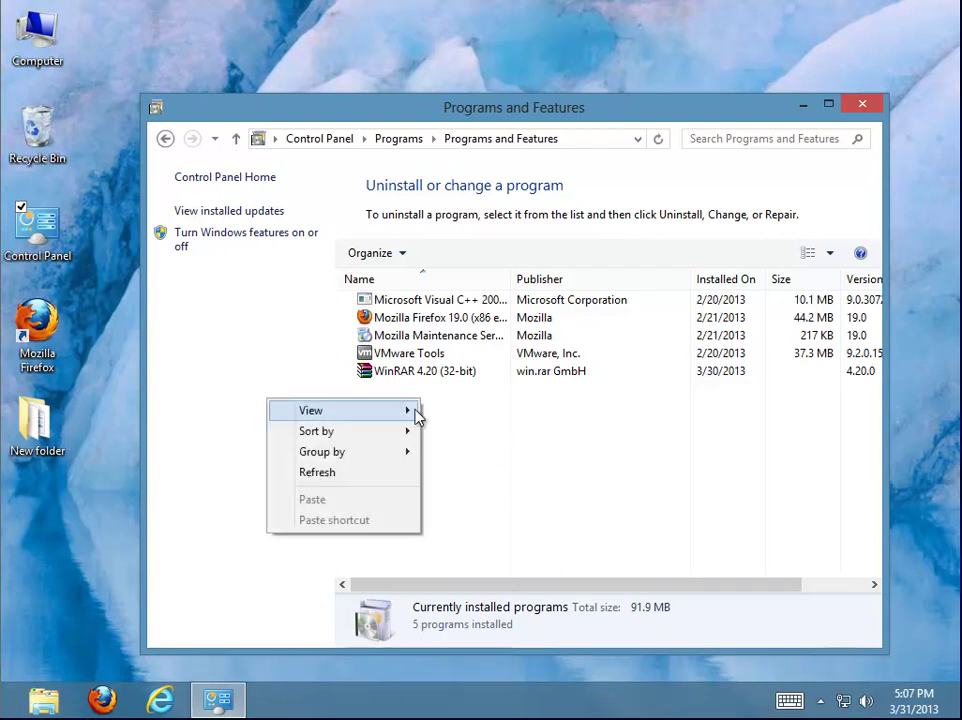
{"action": "left_click", "coordinate": [358, 472]}
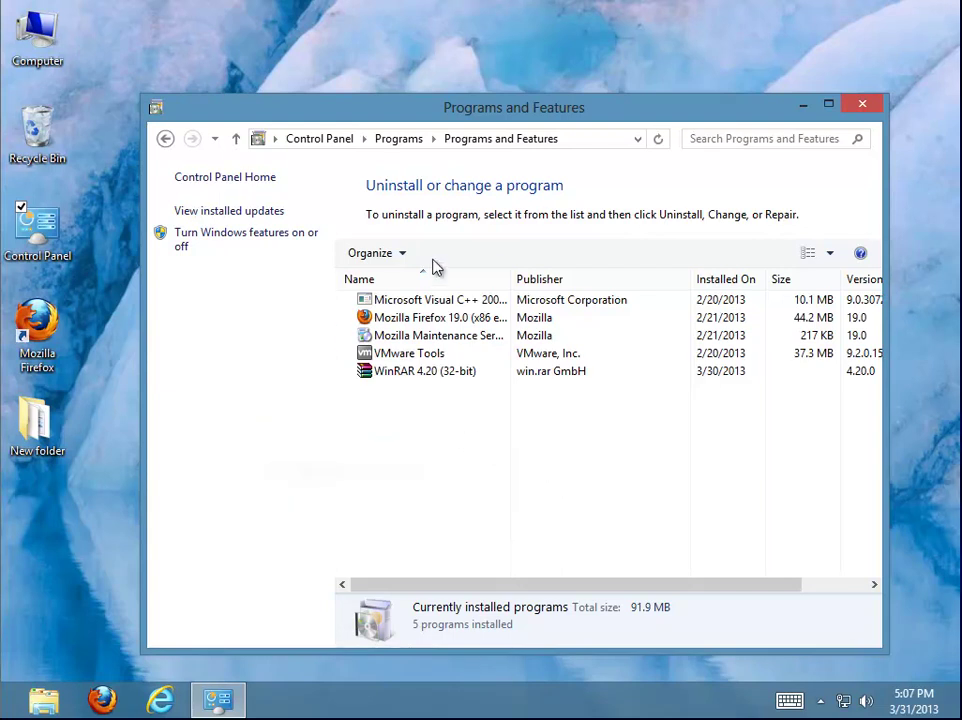
{"action": "left_click", "coordinate": [862, 106]}
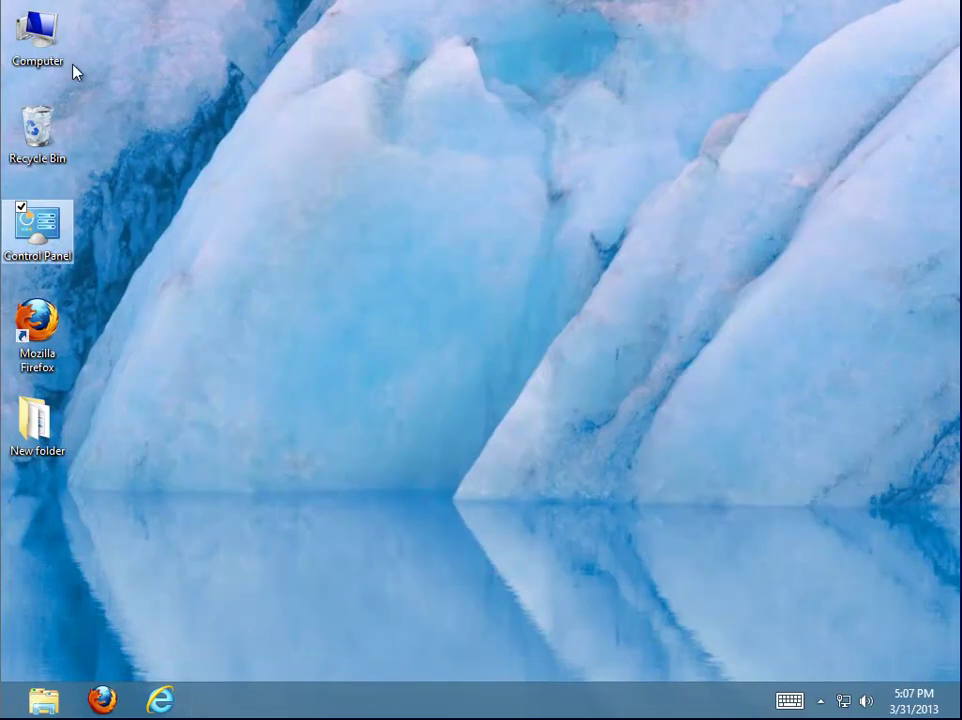
Open the Program Files folder on Local Disk (C:) to check for leftover Delta folders
{"action": "double_click", "coordinate": [38, 30]}
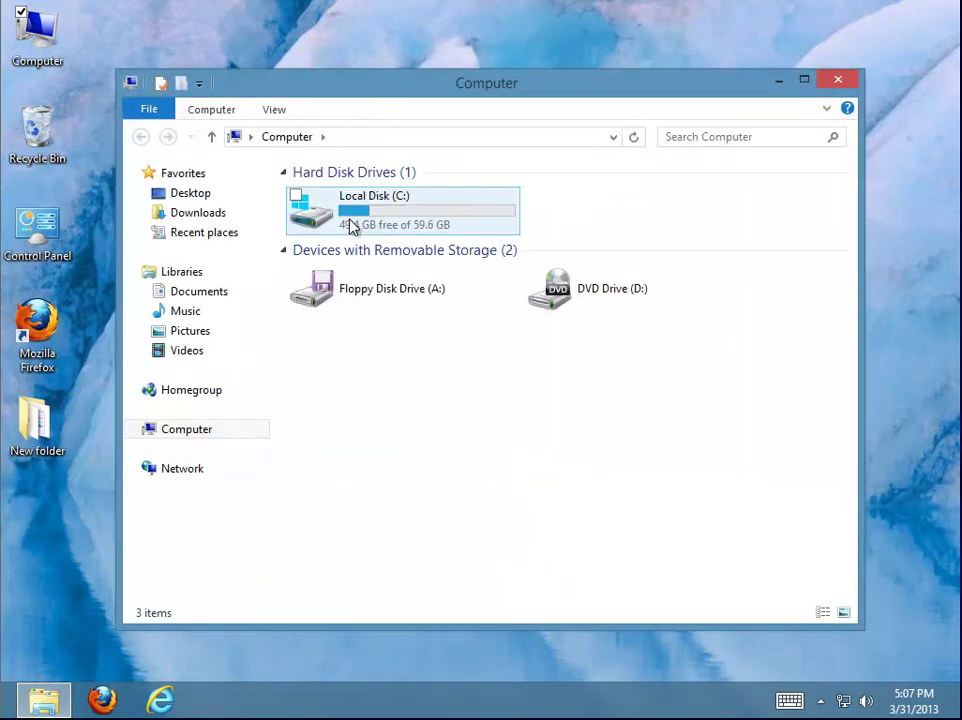
{"action": "double_click", "coordinate": [385, 225]}
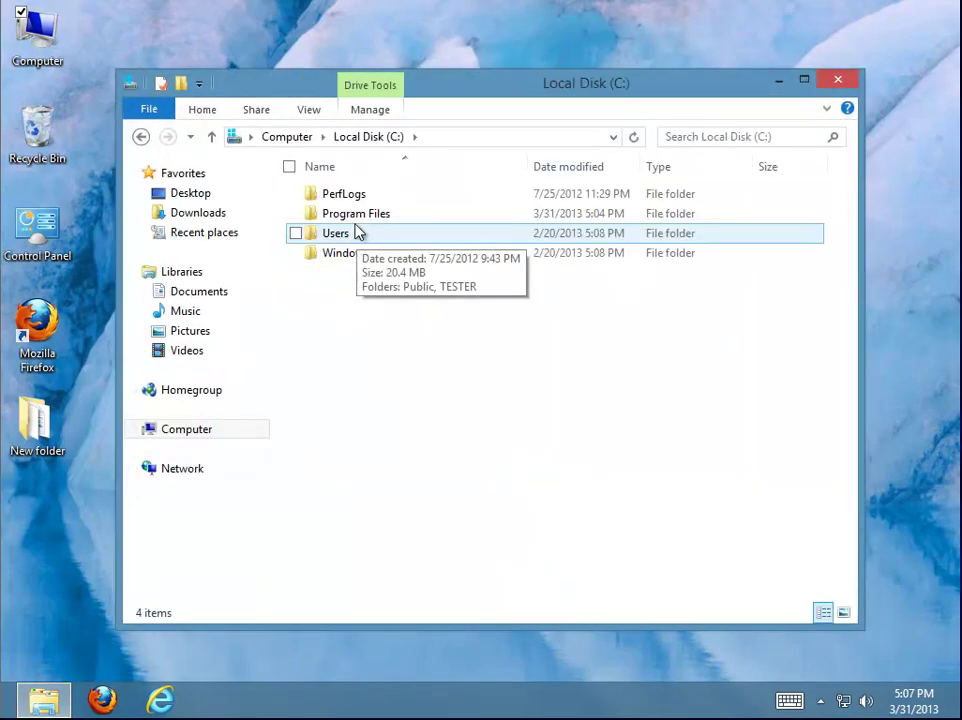
{"action": "double_click", "coordinate": [355, 214]}
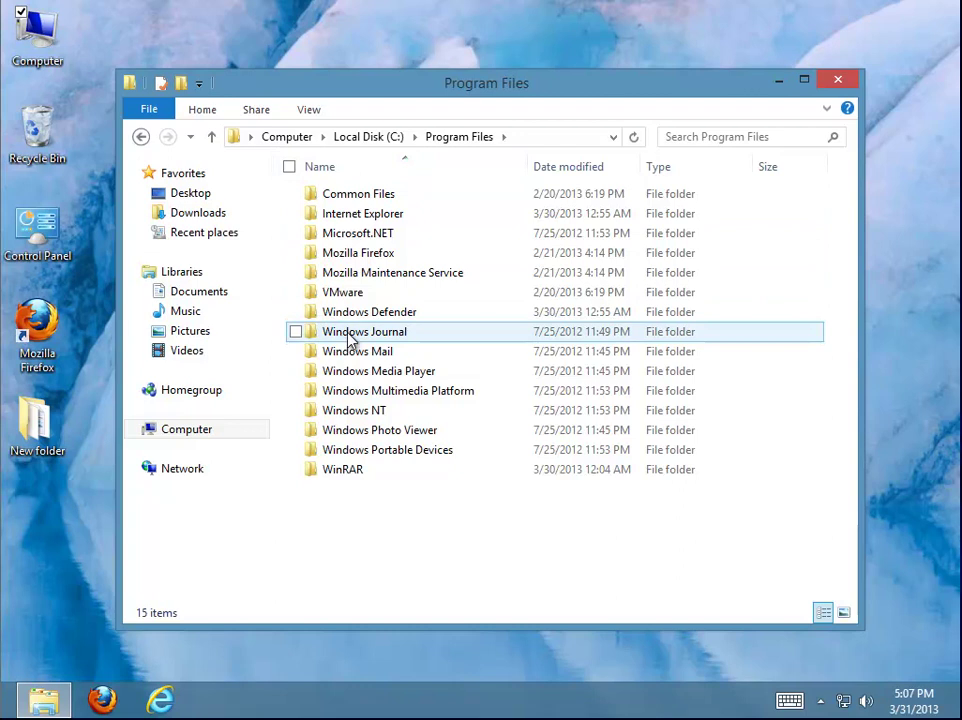
Search the whole computer for "Delta" and copy the search term
{"action": "left_click", "coordinate": [192, 432]}
{"action": "left_click", "coordinate": [773, 133]}
{"action": "type", "text": "Delta"}
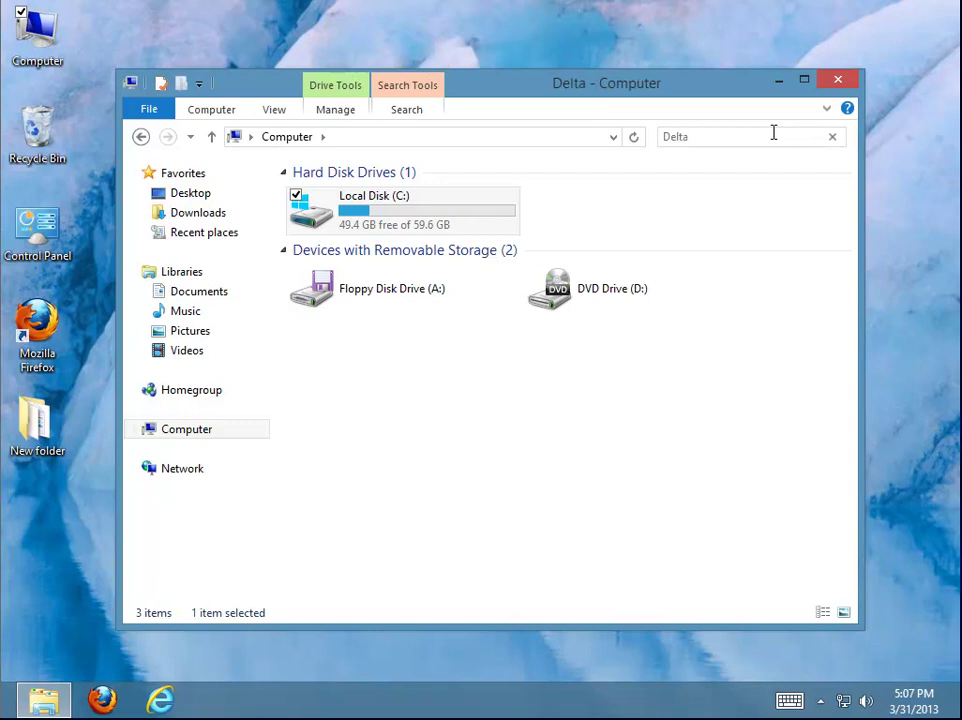
{"action": "double_click", "coordinate": [706, 137]}
{"action": "right_click", "coordinate": [679, 144]}
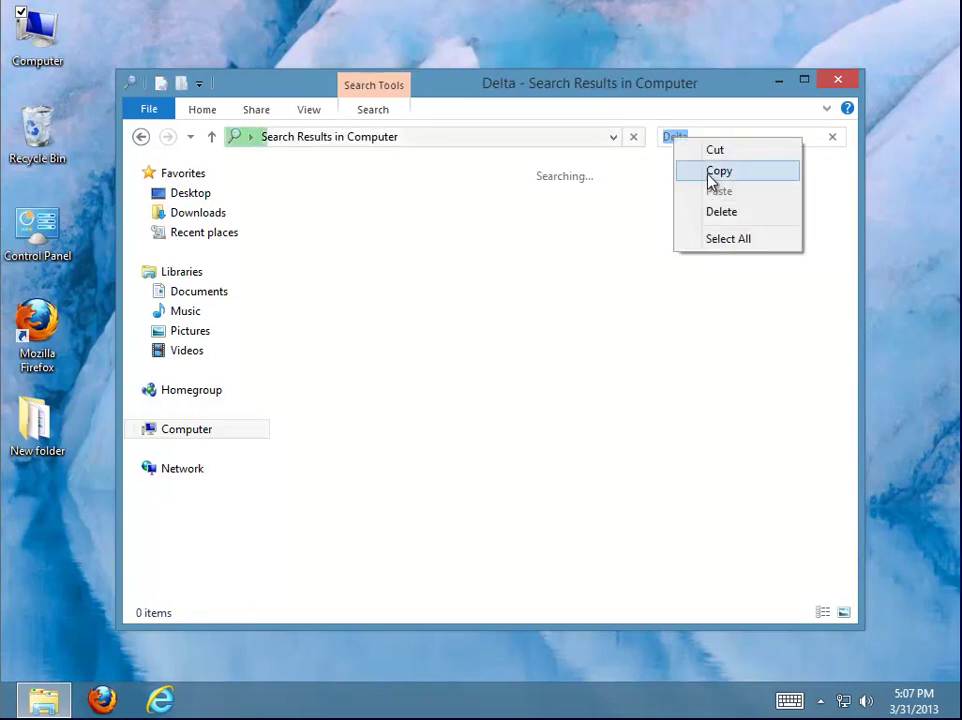
{"action": "left_click", "coordinate": [720, 169]}
Run regedit and allow the elevation request to open Registry Editor
{"action": "key", "text": "super+r"}
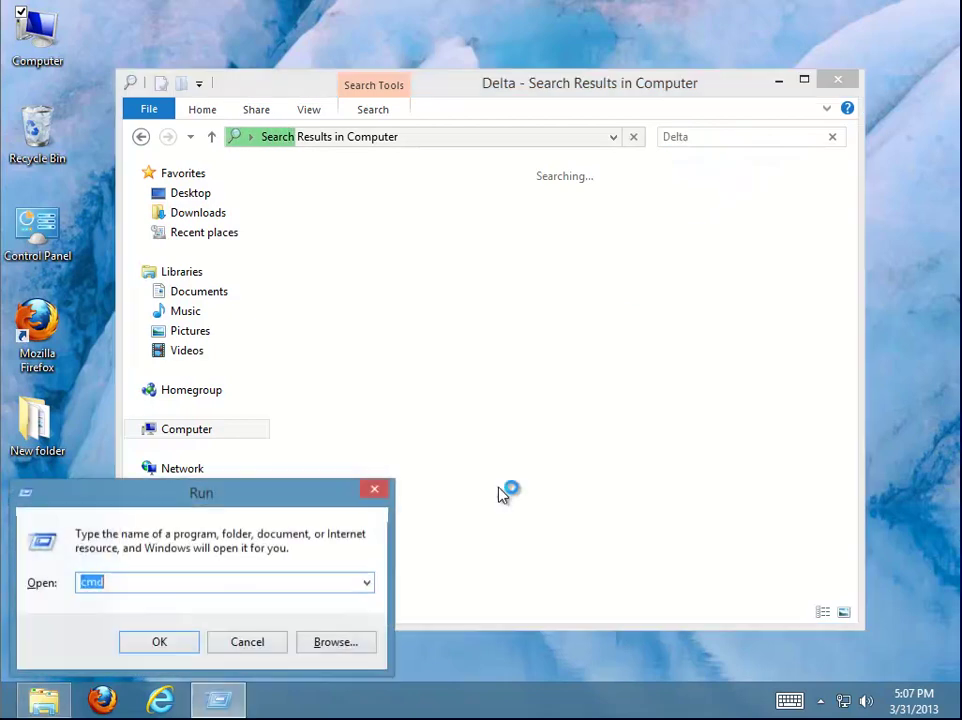
{"action": "type", "text": "reg"}
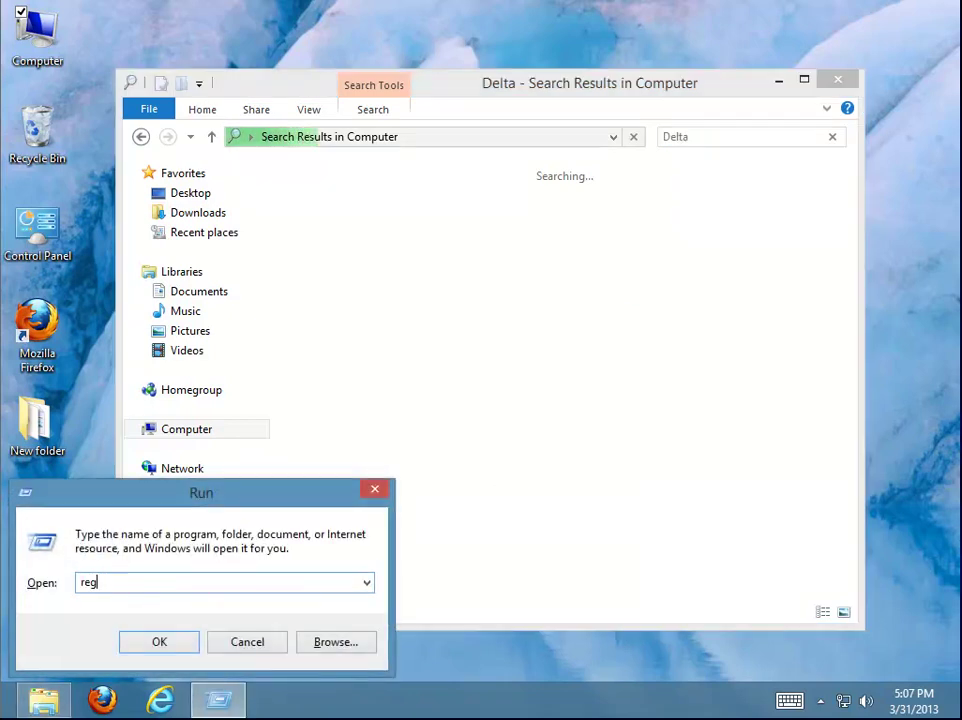
{"action": "type", "text": "edit"}
{"action": "key", "text": "Return"}
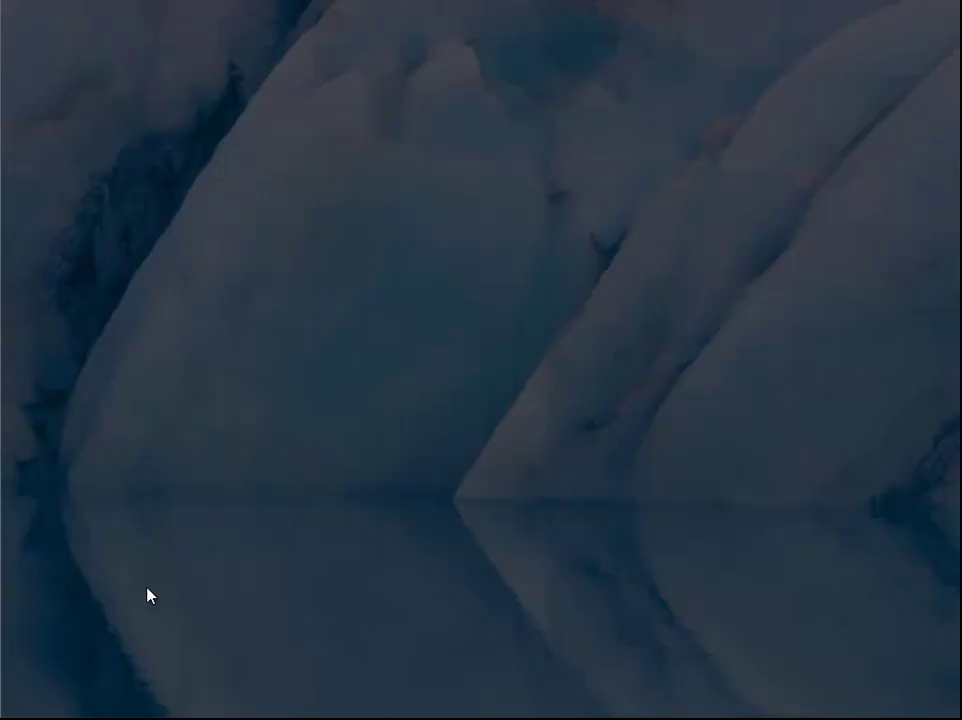
{"action": "left_click", "coordinate": [563, 379]}
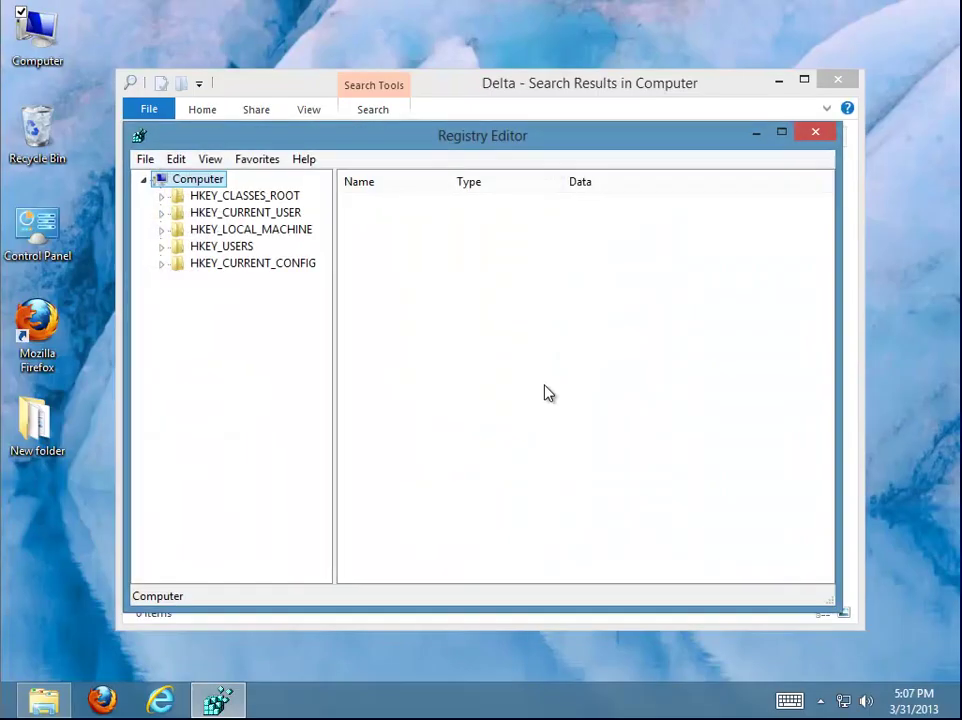
Export the whole registry to the Documents folder as a registration file with a "reg backup" name
{"action": "right_click", "coordinate": [198, 180]}
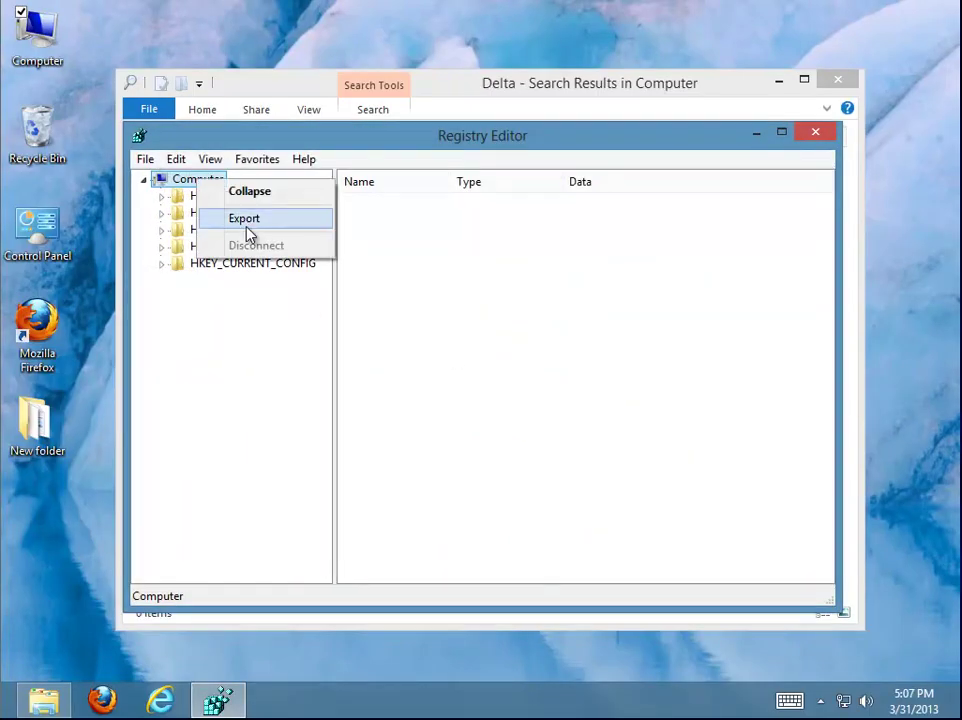
{"action": "left_click", "coordinate": [243, 219]}
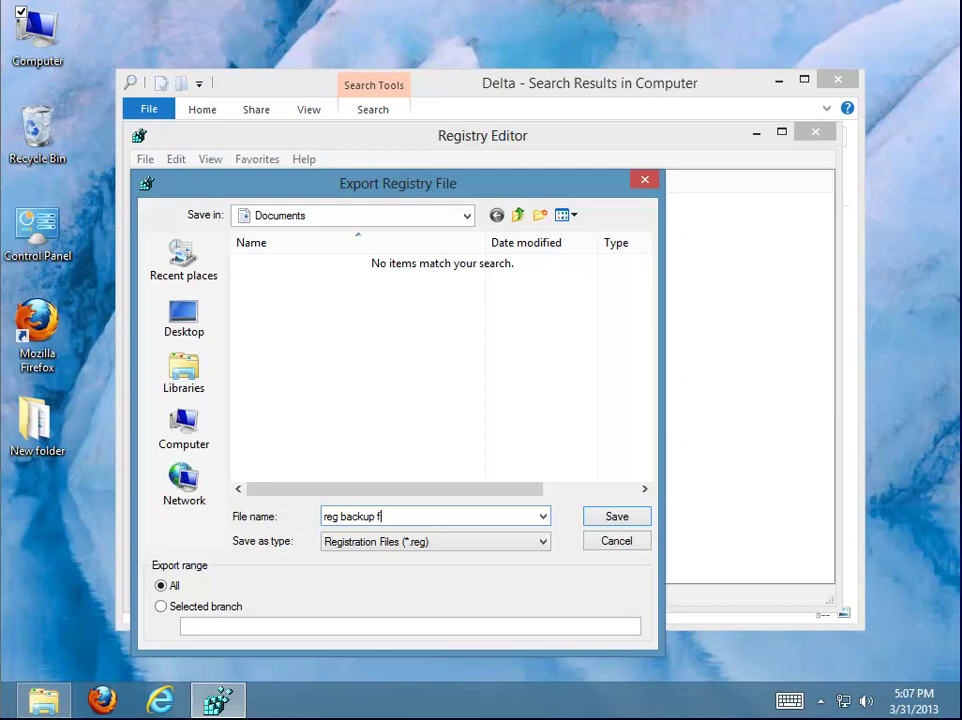
{"action": "left_click", "coordinate": [617, 517]}
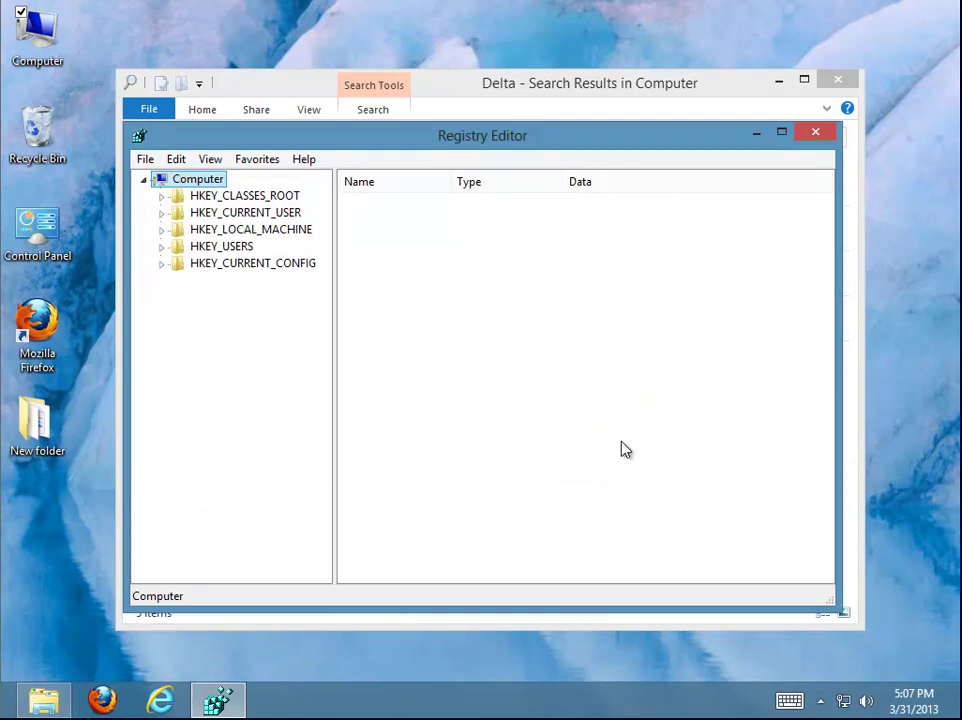
Search the registry keys, values and data for the copied term "Delta"
{"action": "left_click", "coordinate": [177, 160]}
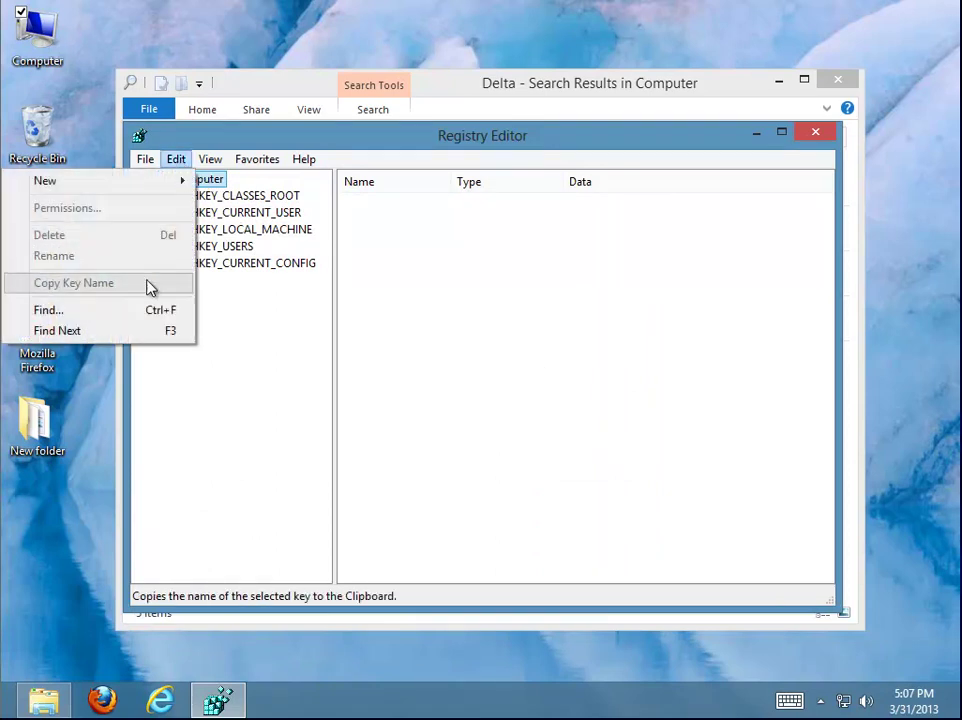
{"action": "left_click", "coordinate": [129, 311]}
{"action": "right_click", "coordinate": [340, 265]}
{"action": "left_click", "coordinate": [268, 341]}
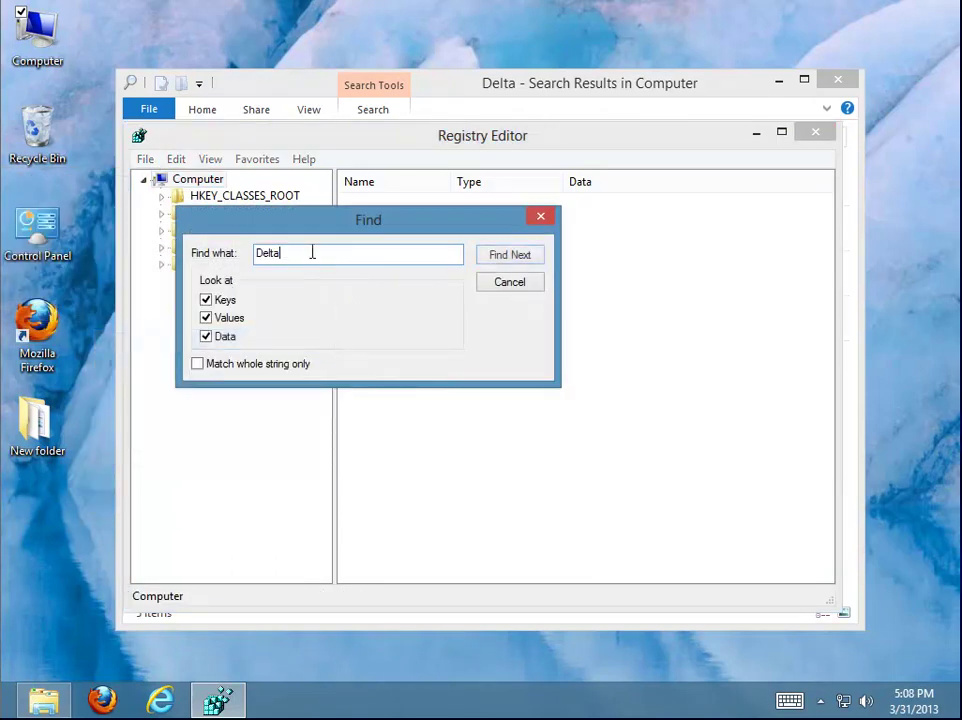
{"action": "left_click", "coordinate": [492, 262]}
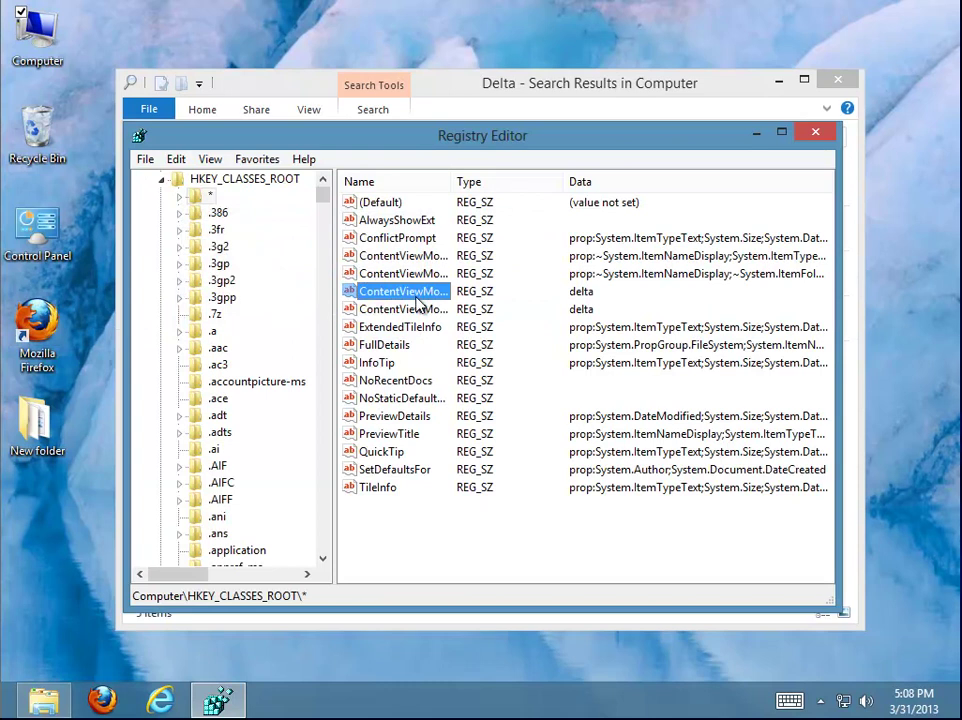
Delete the two ContentViewMode values with the data "delta" from the HKEY_CLASSES_ROOT\* key
{"action": "left_click", "coordinate": [401, 312], "text": "ctrl"}
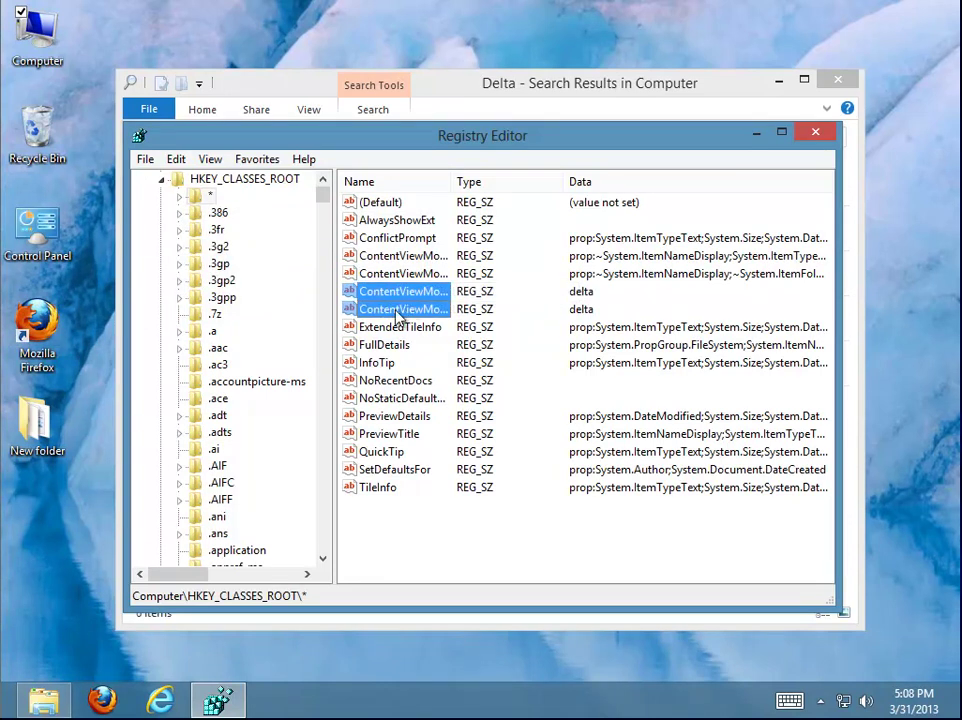
{"action": "right_click", "coordinate": [399, 310]}
{"action": "left_click", "coordinate": [435, 369]}
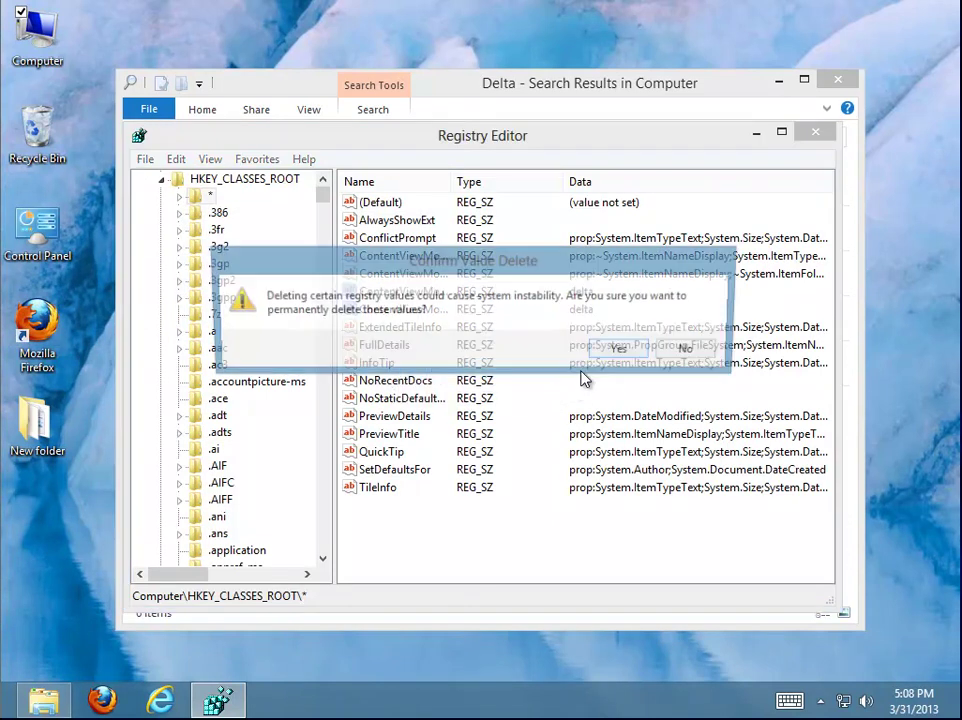
{"action": "left_click", "coordinate": [640, 352]}
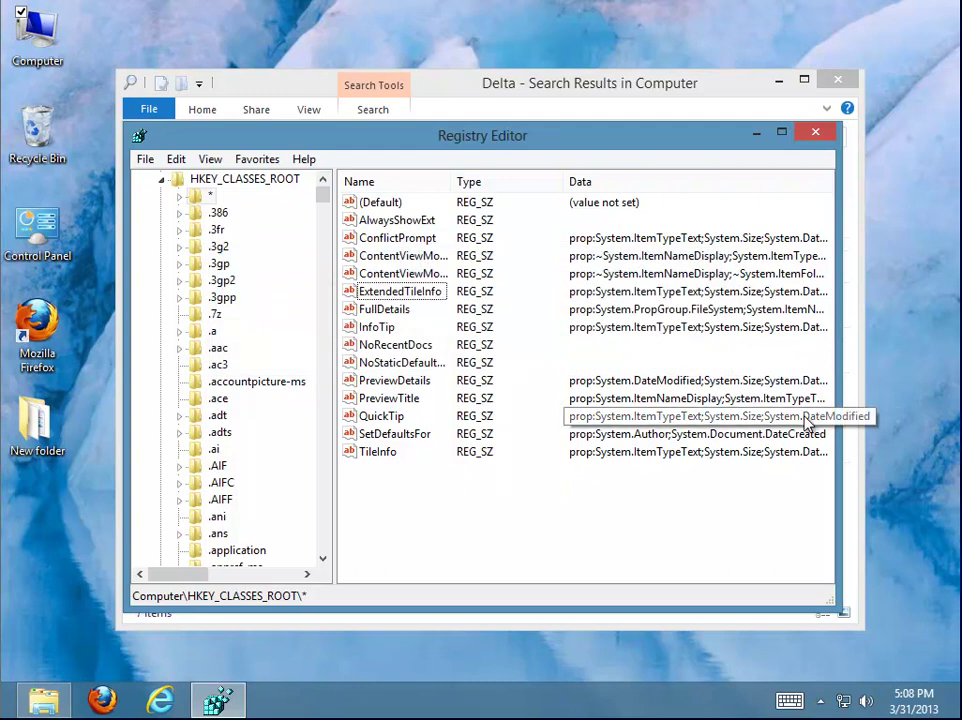
Find the next matches and delete the "delta" values in the ContentDirectory.container and ContentDirectory.container.album.musicAlbum keys
{"action": "key", "text": "F3"}
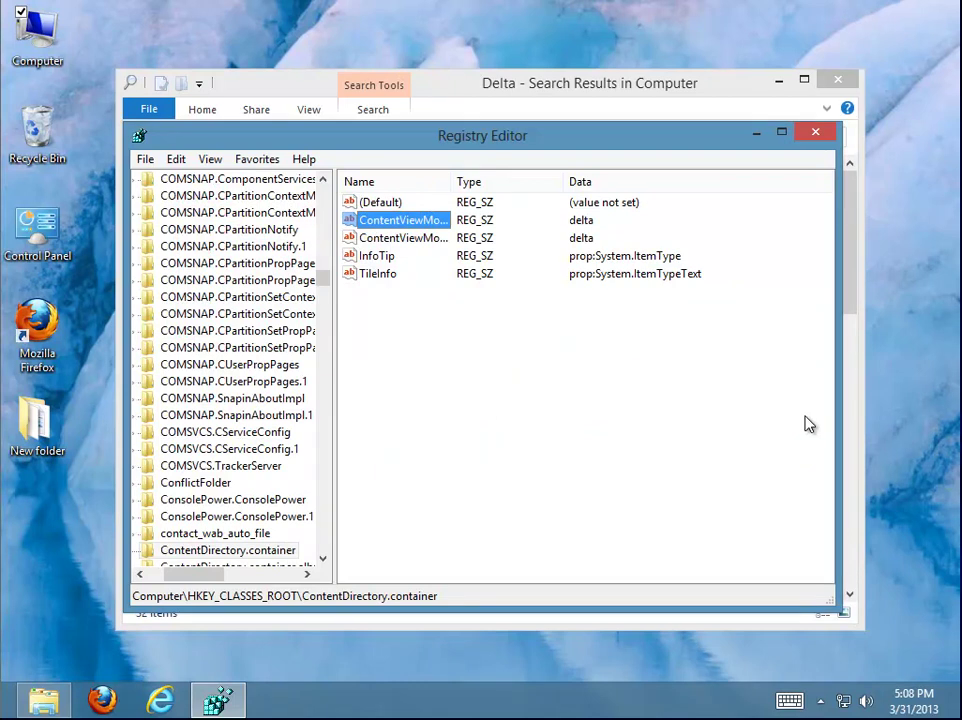
{"action": "key", "text": "shift+Down"}
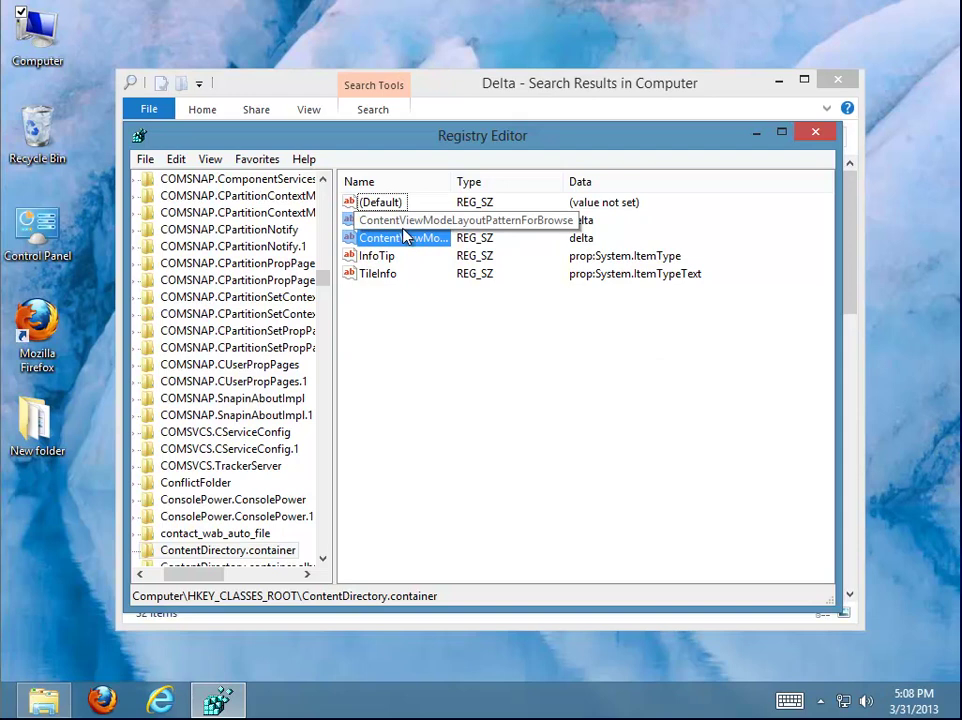
{"action": "key", "text": "Delete"}
{"action": "key", "text": "Return"}
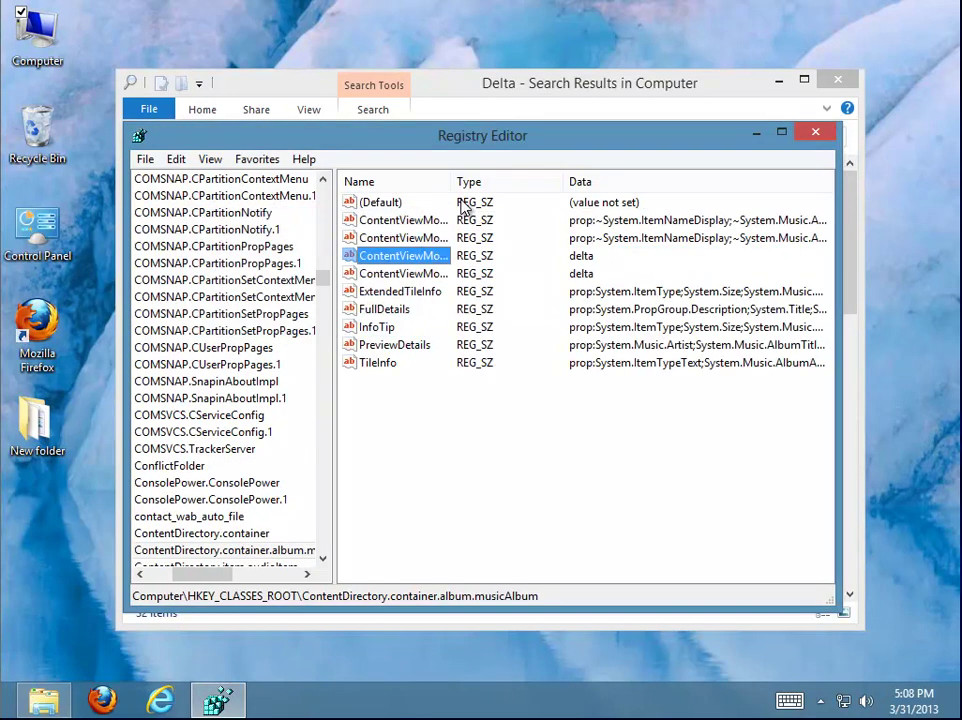
{"action": "key", "text": "Delete"}
{"action": "key", "text": "Return"}
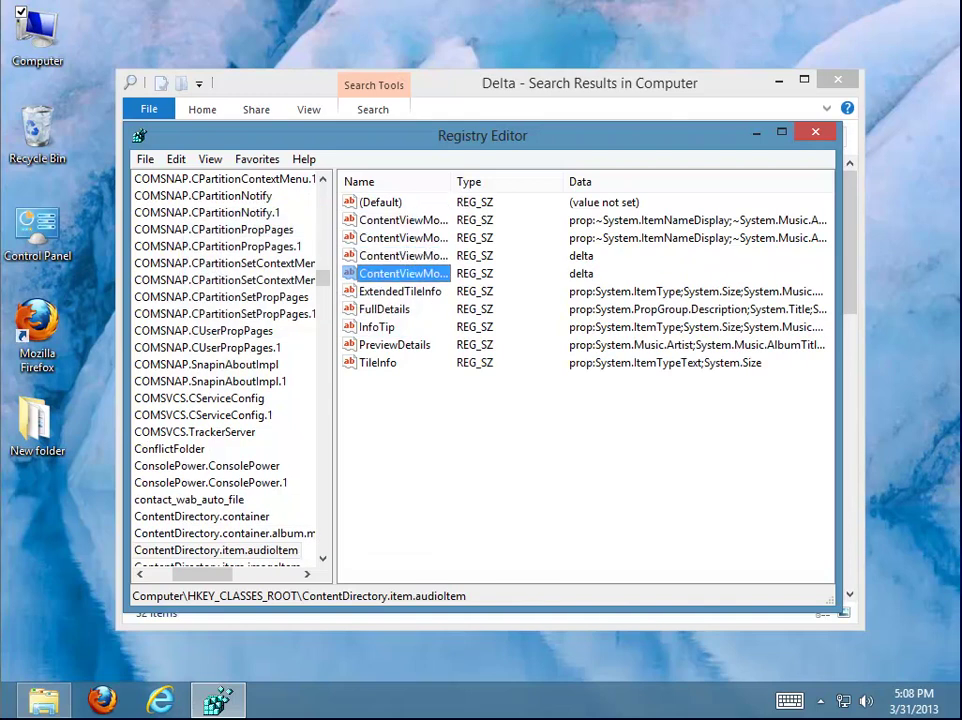
Go through the further "Delta" matches in the ContentDirectory.item keys and close Registry Editor
{"action": "key", "text": "F3"}
{"action": "key", "text": "F3"}
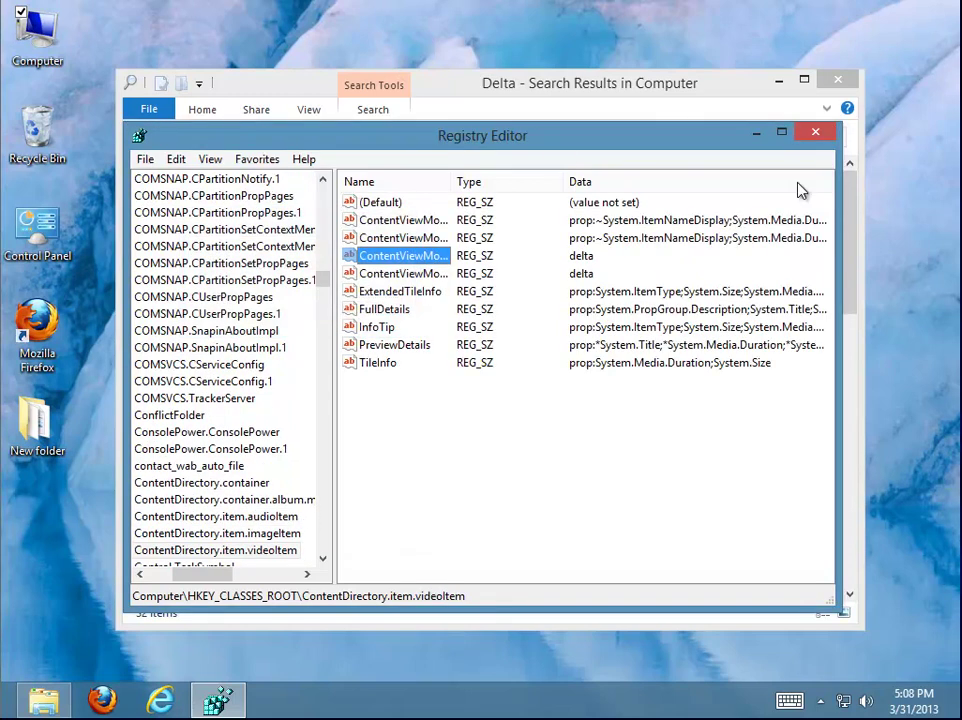
{"action": "left_click", "coordinate": [816, 133]}
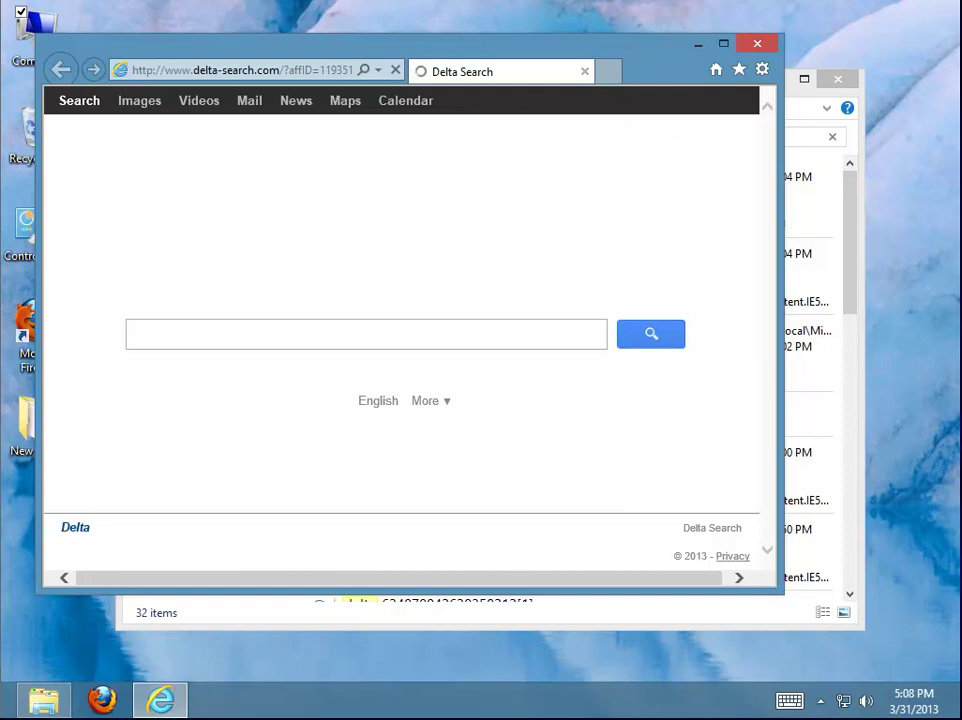
Open Internet Options and set the home page to the new tab page, about:Tabs
{"action": "left_click", "coordinate": [762, 70]}
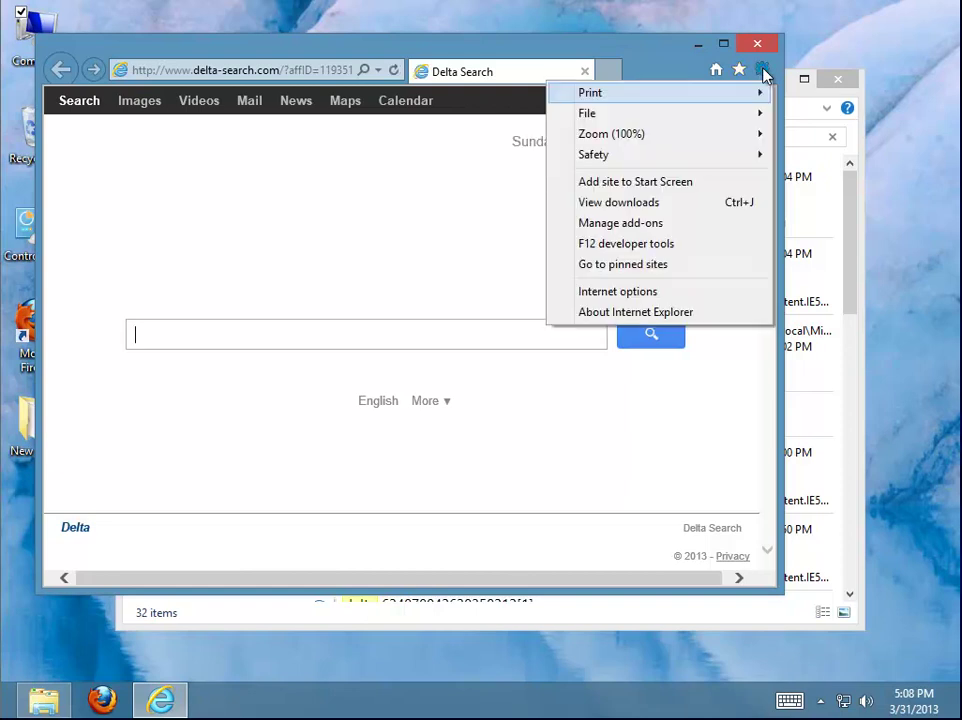
{"action": "left_click", "coordinate": [660, 291]}
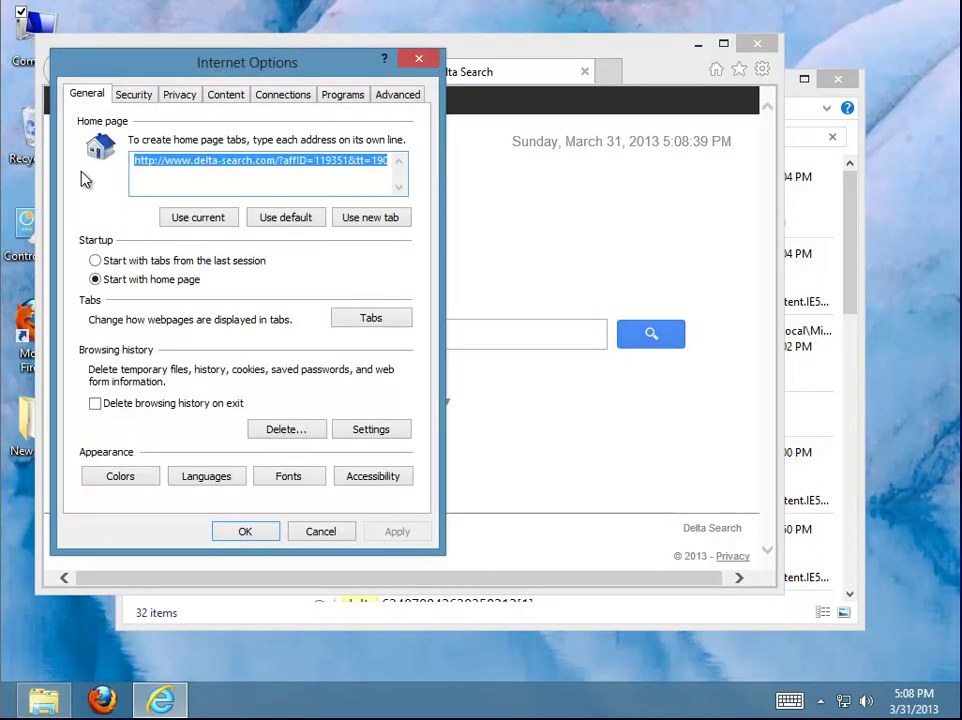
{"action": "left_click", "coordinate": [372, 222]}
{"action": "left_click", "coordinate": [296, 220]}
{"action": "left_click", "coordinate": [368, 222]}
{"action": "left_click", "coordinate": [300, 220]}
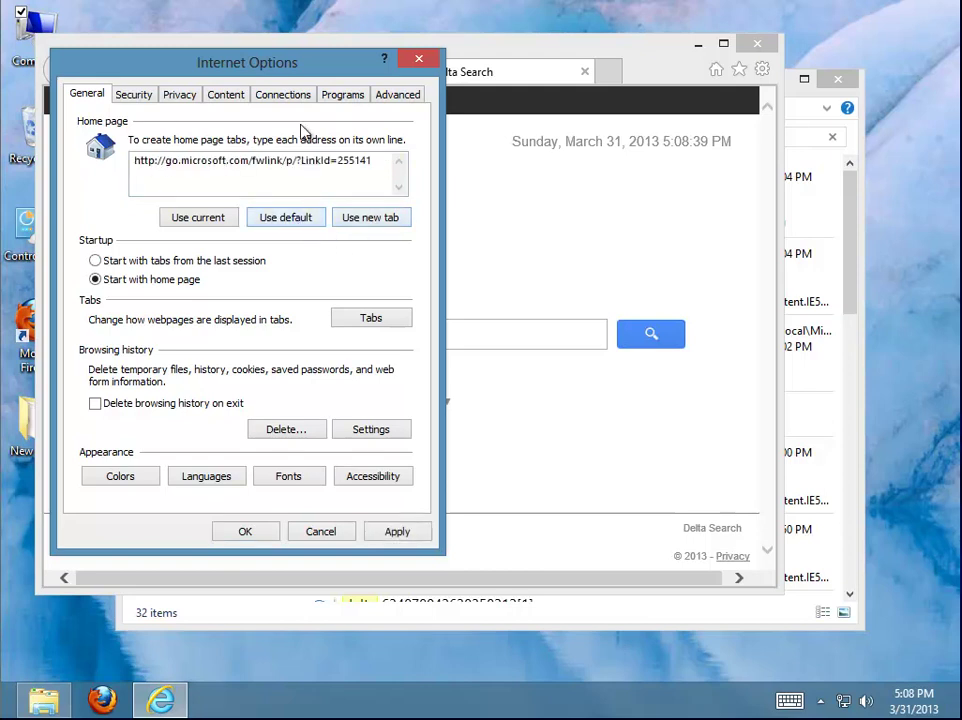
{"action": "left_click", "coordinate": [371, 225]}
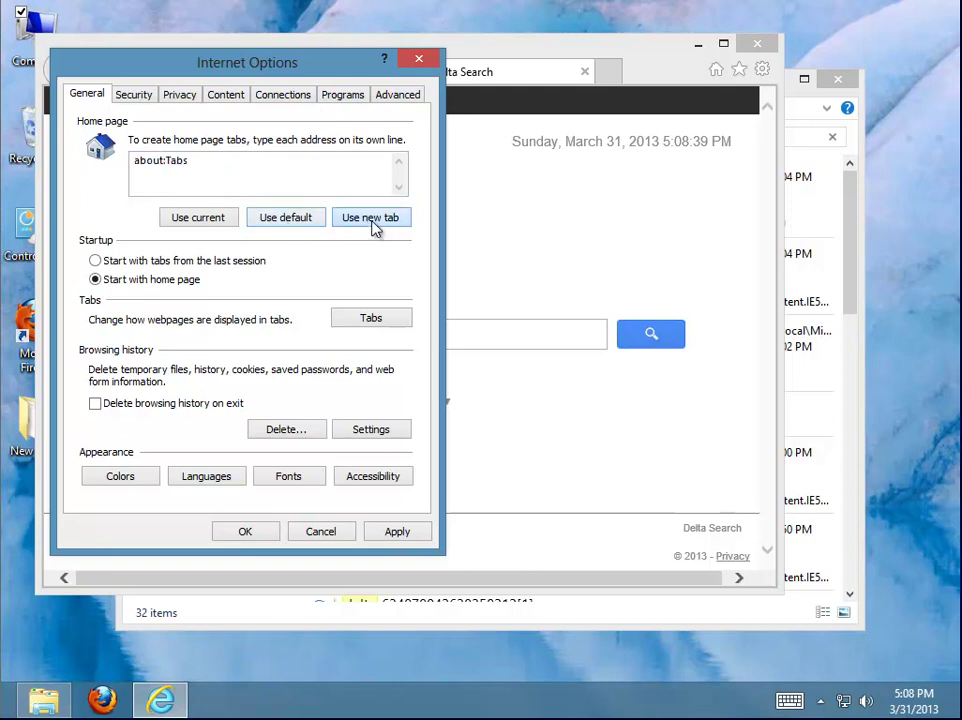
Open the add-on manager's search providers and make Bing the default search provider
{"action": "left_click", "coordinate": [341, 96]}
{"action": "left_click", "coordinate": [381, 263]}
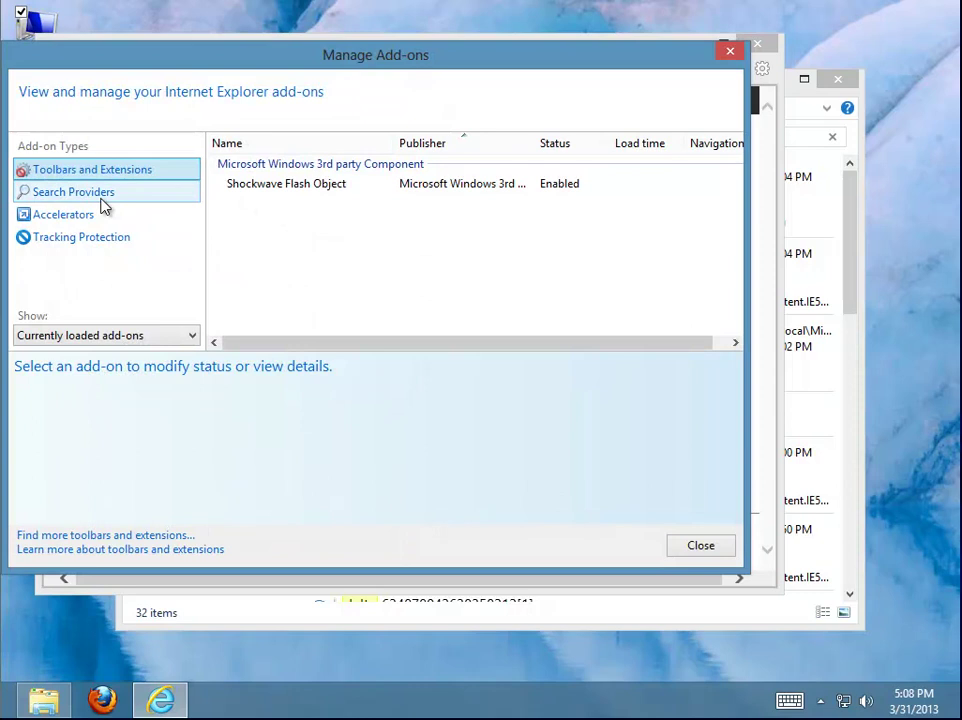
{"action": "left_click", "coordinate": [101, 200]}
{"action": "left_click", "coordinate": [252, 184]}
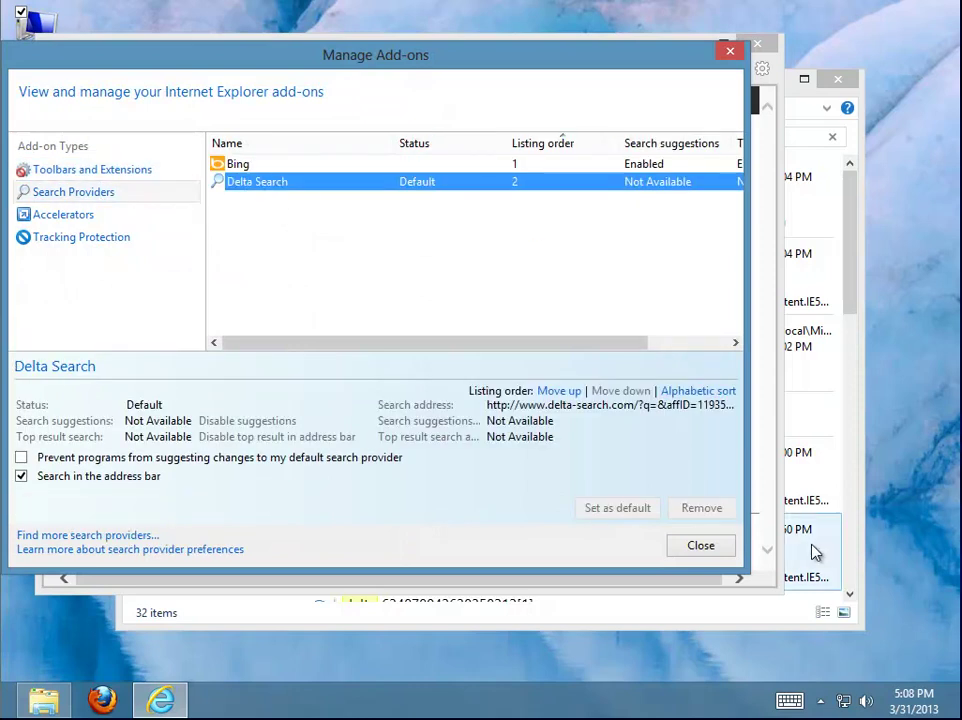
{"action": "left_click", "coordinate": [245, 166]}
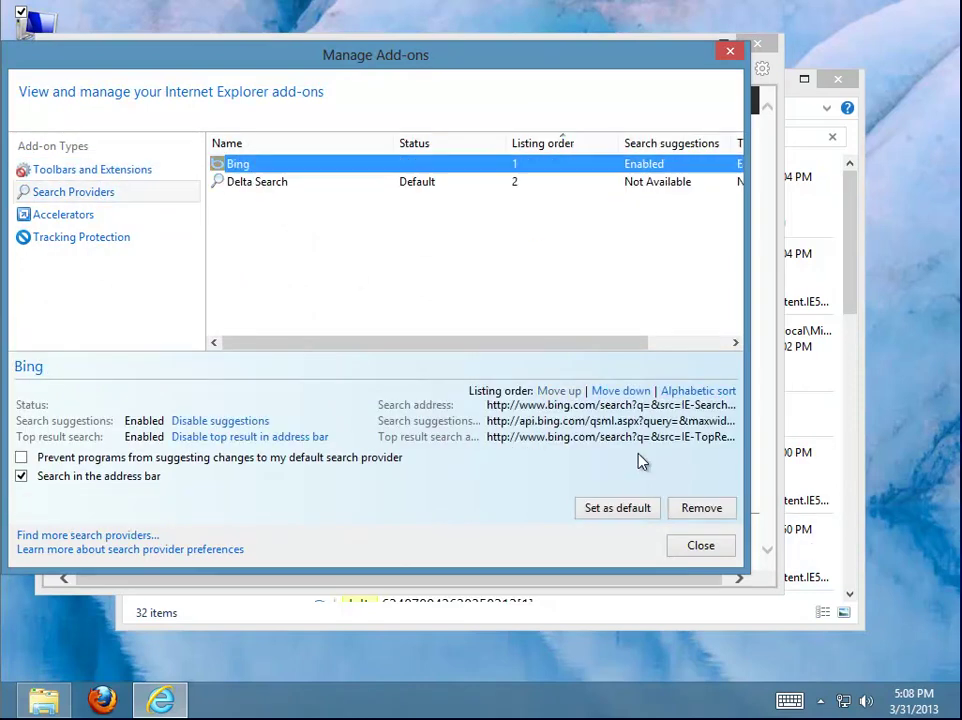
{"action": "left_click", "coordinate": [634, 516]}
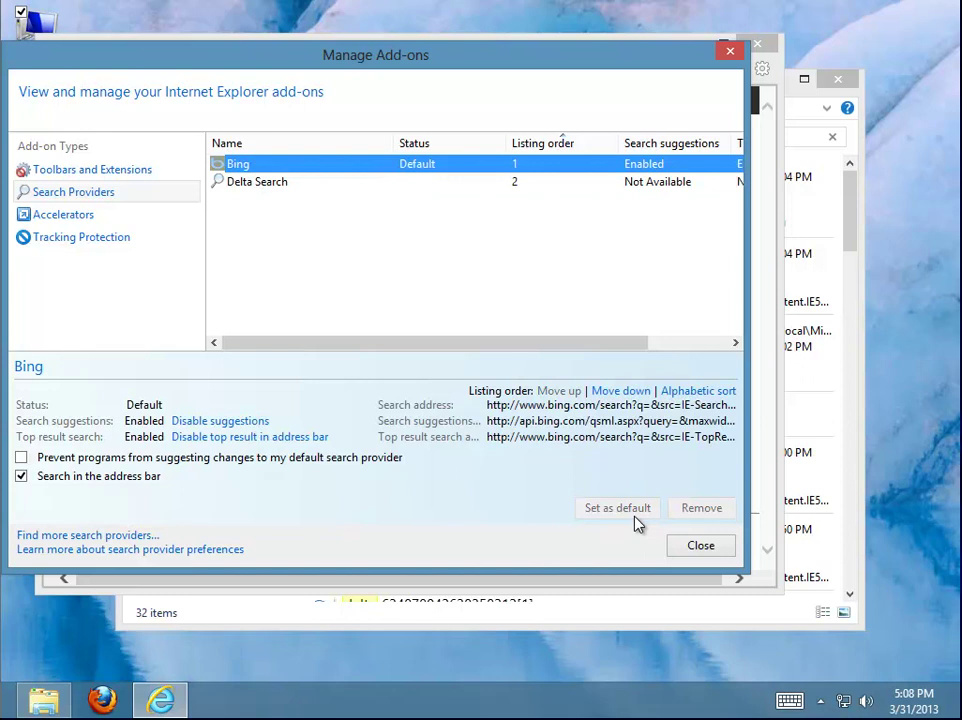
Remove the Delta Search provider, then apply the changes and close Internet Options
{"action": "left_click", "coordinate": [255, 184]}
{"action": "left_click", "coordinate": [699, 510]}
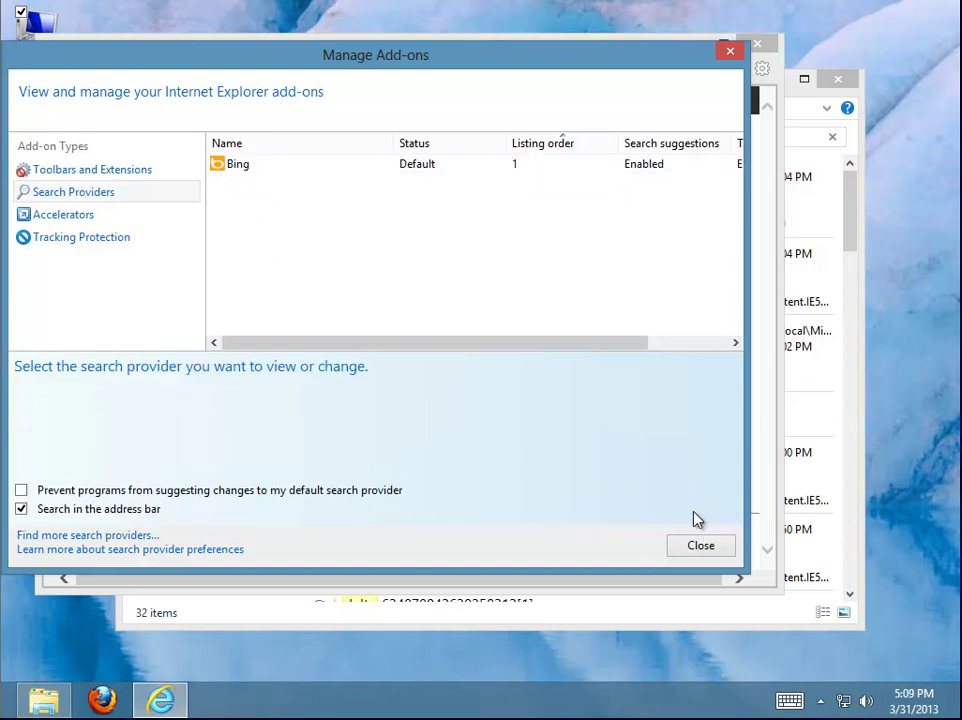
{"action": "left_click", "coordinate": [712, 541]}
{"action": "left_click", "coordinate": [400, 532]}
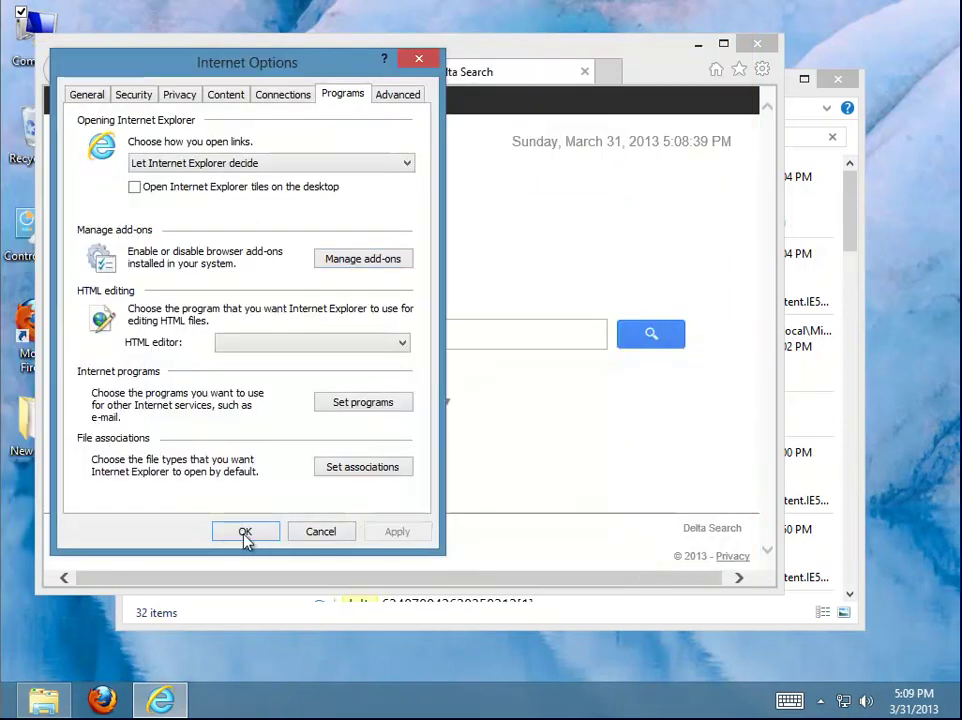
{"action": "left_click", "coordinate": [264, 530]}
Restart Internet Explorer to check its start page, maximize it and view its version information
{"action": "left_click", "coordinate": [584, 73]}
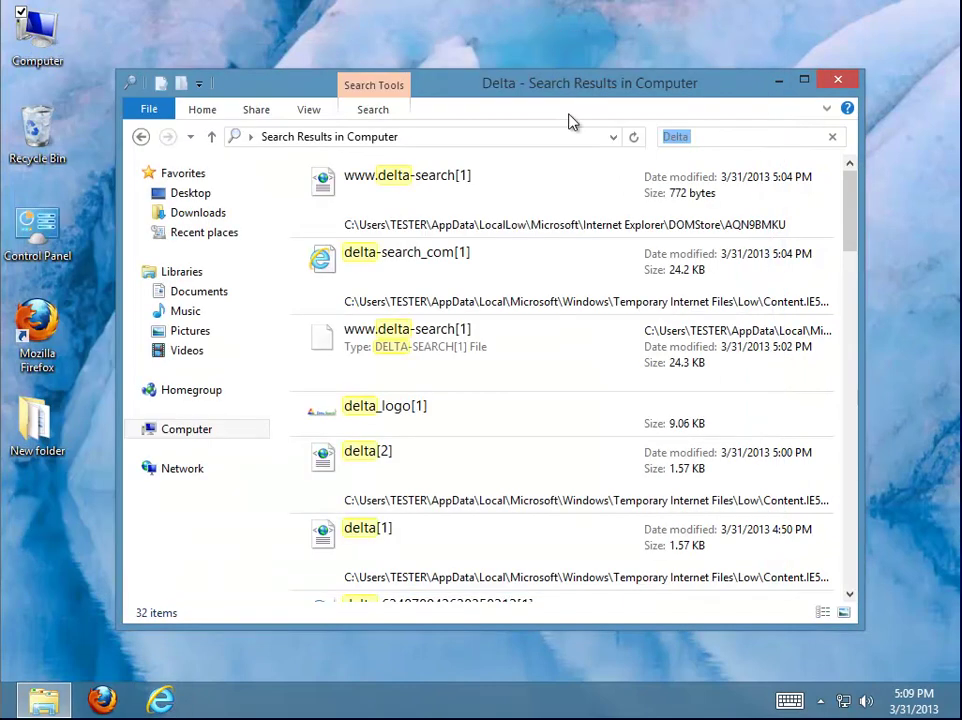
{"action": "left_click", "coordinate": [160, 698]}
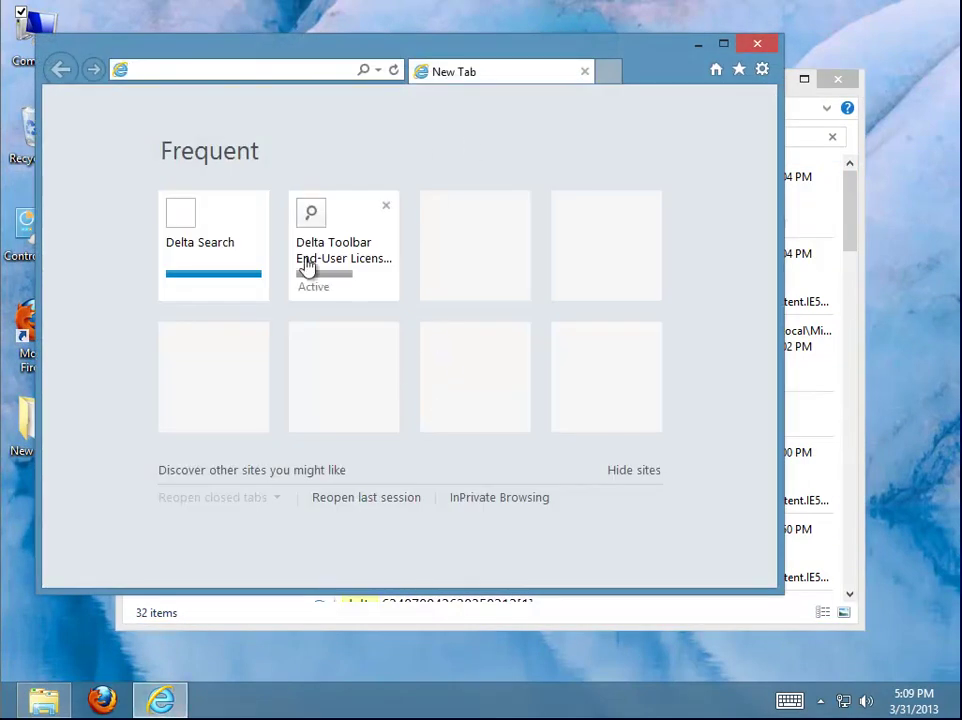
{"action": "left_click", "coordinate": [723, 43]}
{"action": "left_click", "coordinate": [946, 38]}
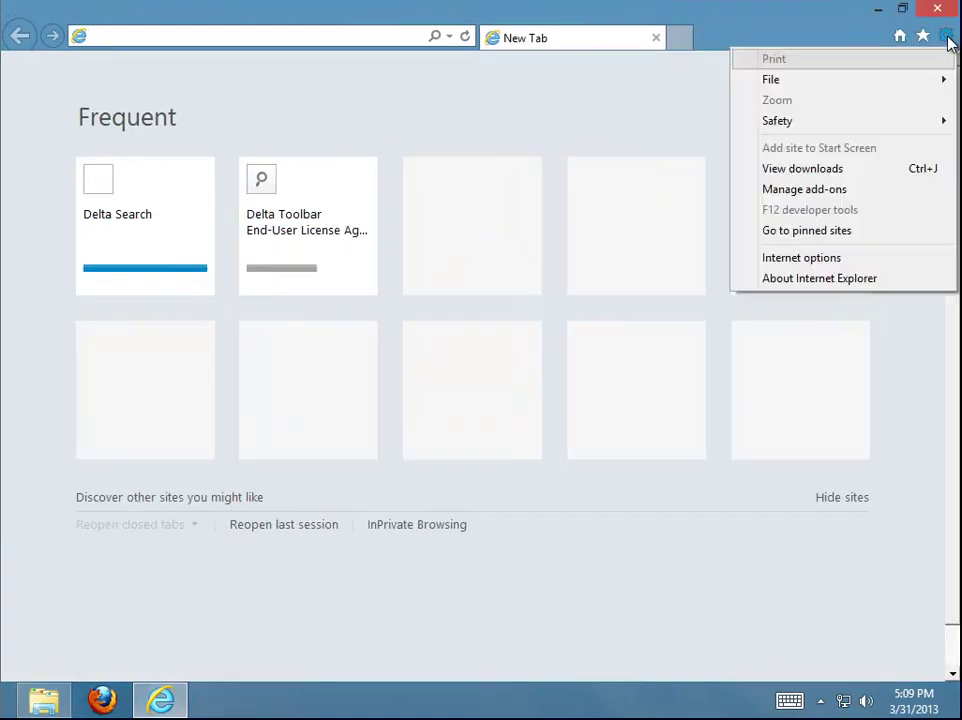
{"action": "left_click", "coordinate": [855, 280]}
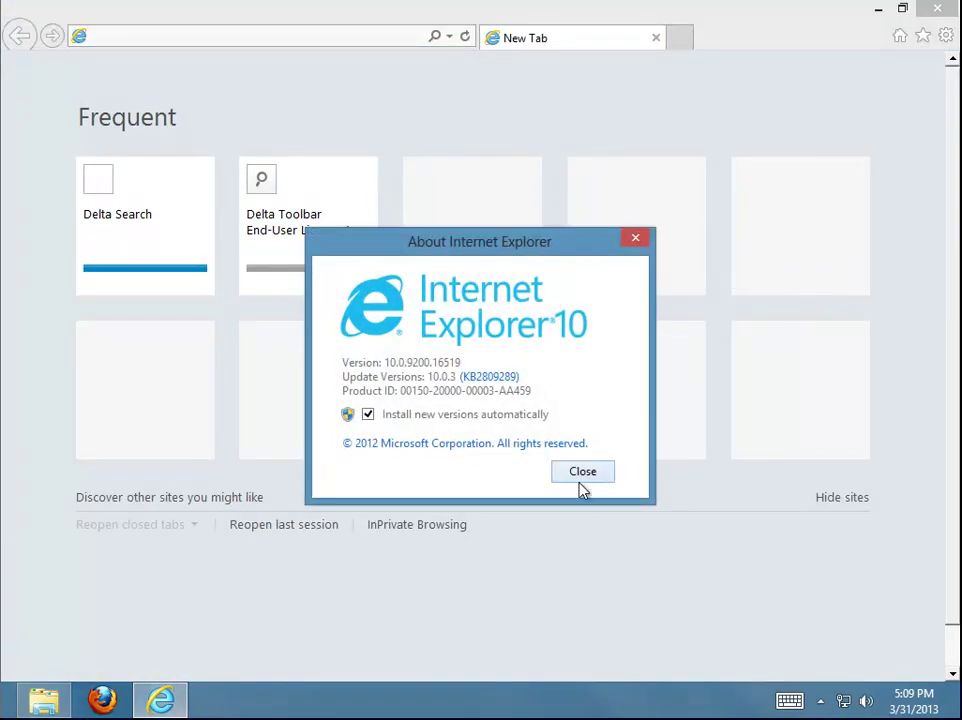
{"action": "left_click", "coordinate": [580, 474]}
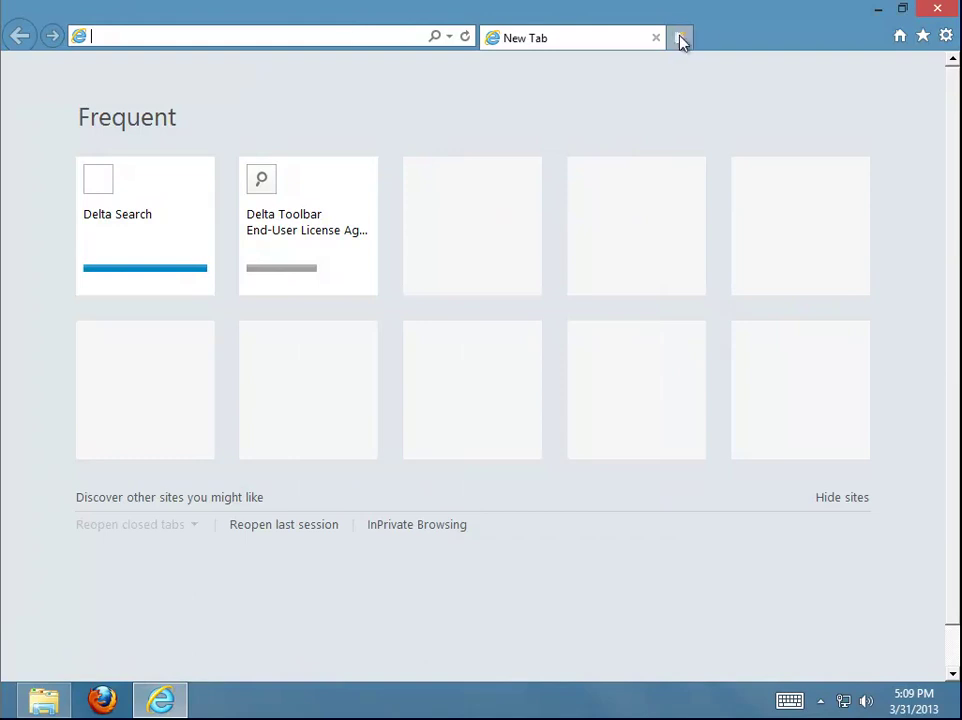
Remove the Delta Search and Delta Toolbar tiles from the frequent sites in a new tab and close the browser
{"action": "left_click", "coordinate": [690, 38]}
{"action": "left_click", "coordinate": [366, 175]}
{"action": "left_click", "coordinate": [205, 174]}
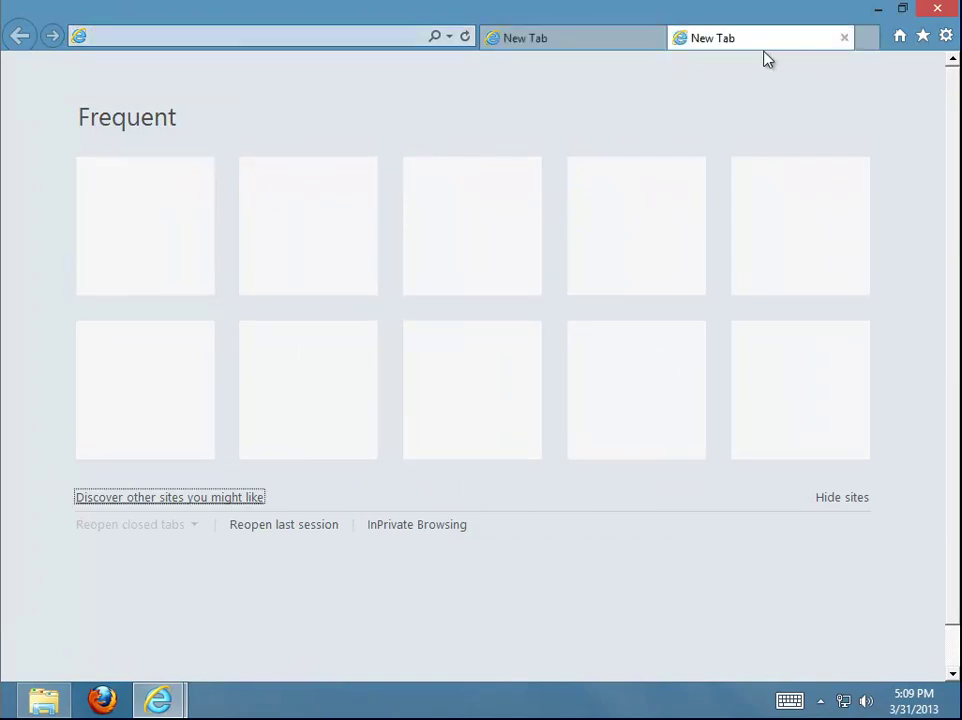
{"action": "left_click", "coordinate": [844, 38]}
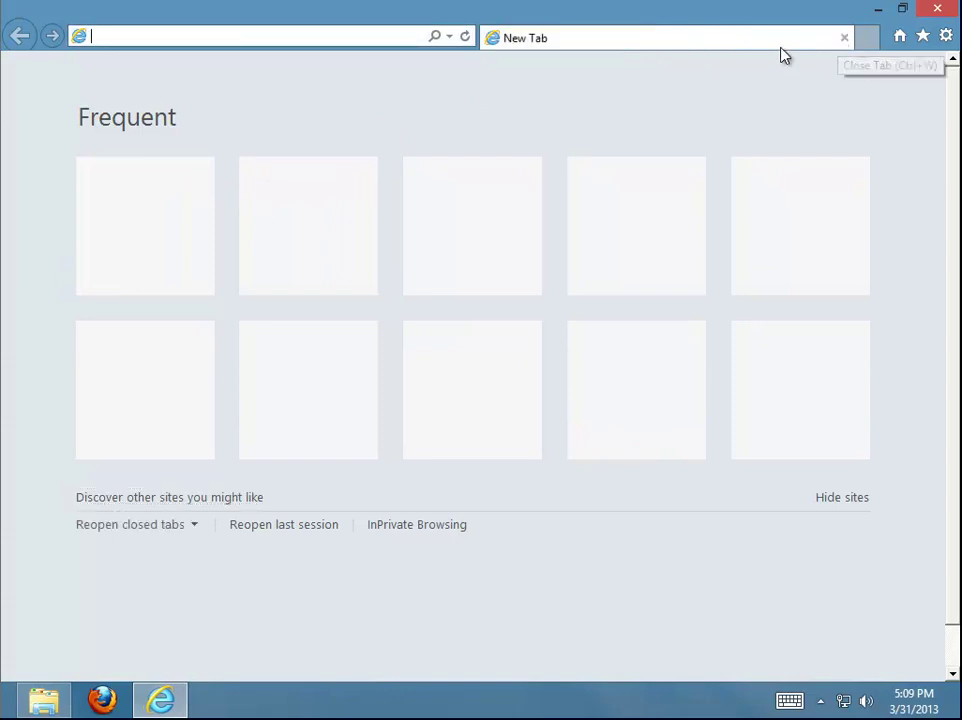
{"action": "left_click", "coordinate": [937, 9]}
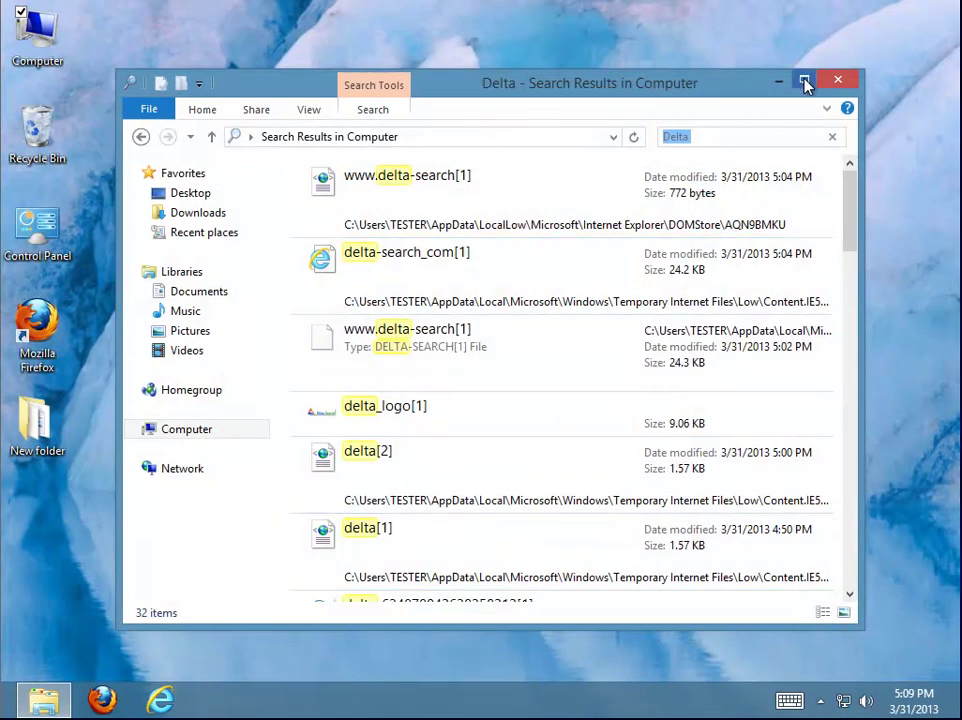
Maximize the "Delta" search results window and delete all the found items
{"action": "left_click", "coordinate": [803, 79]}
{"action": "left_click_drag", "start_coordinate": [948, 154], "coordinate": [941, 497]}
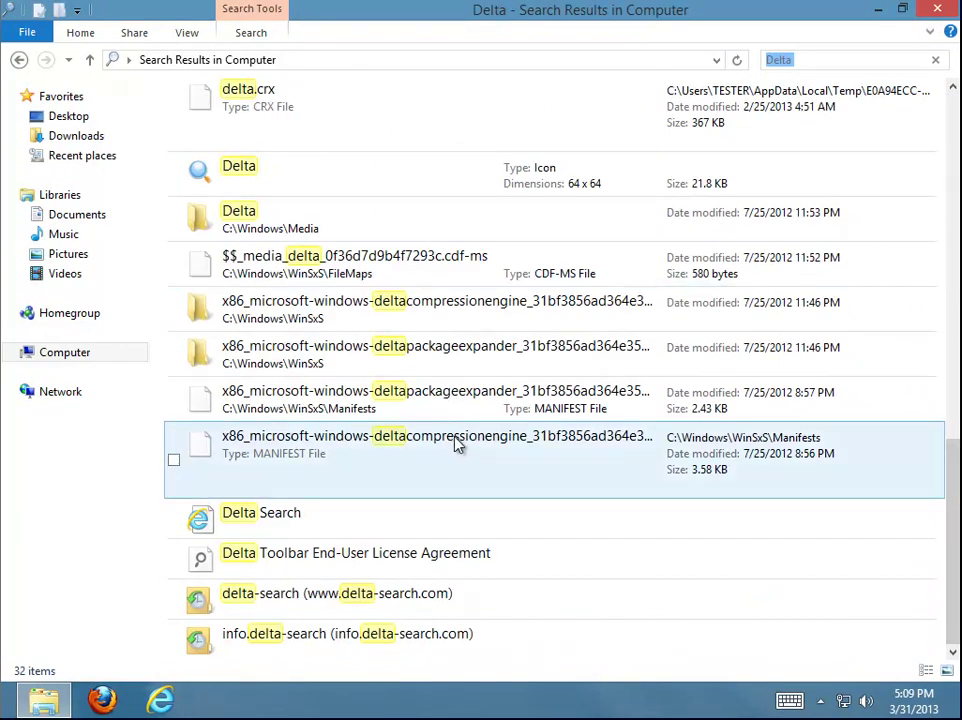
{"action": "left_click", "coordinate": [457, 444]}
{"action": "key", "text": "ctrl+a"}
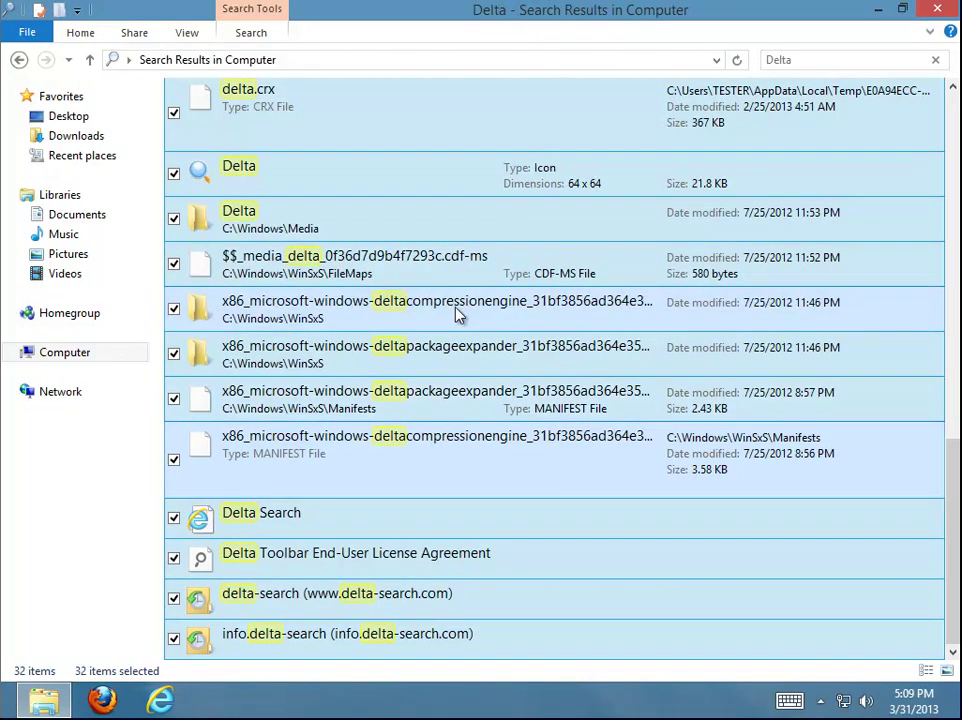
{"action": "right_click", "coordinate": [324, 166]}
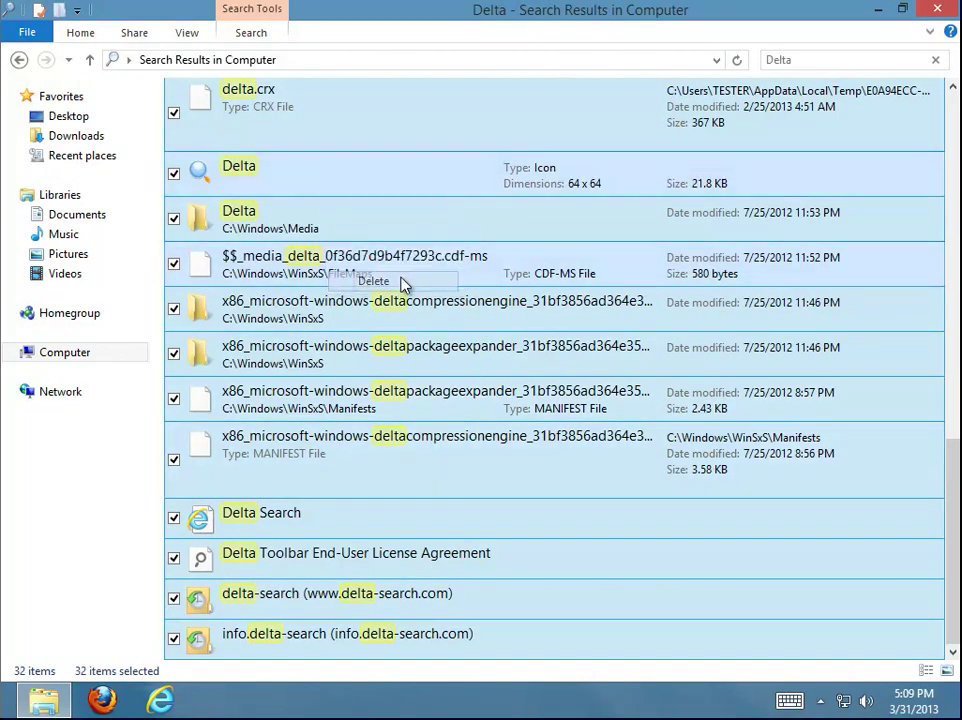
{"action": "left_click", "coordinate": [432, 279]}
{"action": "left_click", "coordinate": [405, 175]}
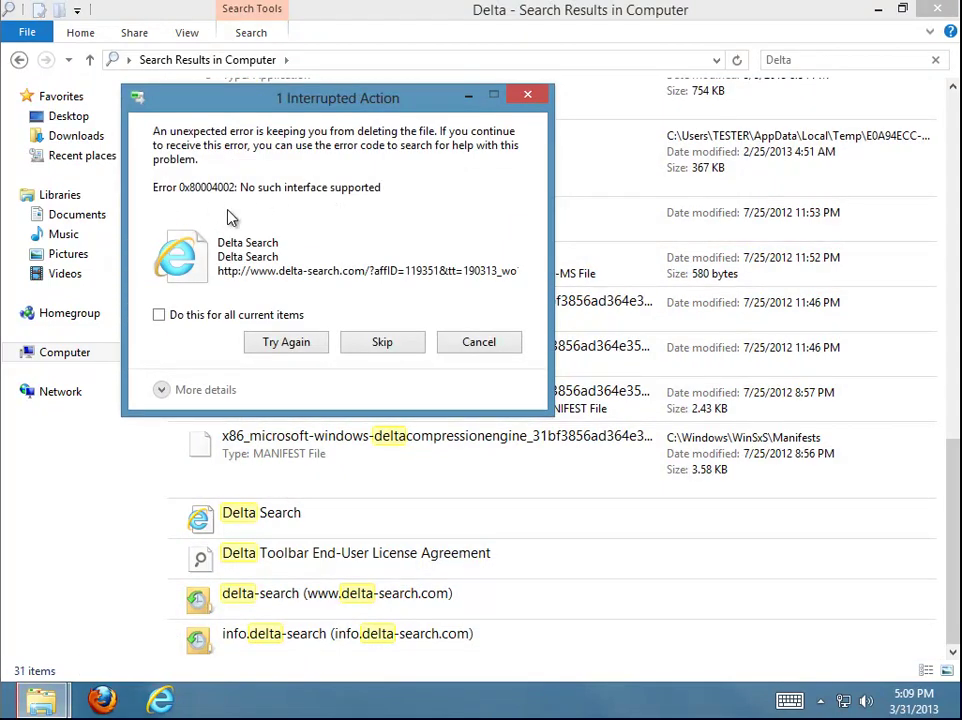
Retry and skip deleting the Delta Search item, cancel the remaining deletions and close the search results
{"action": "left_click", "coordinate": [290, 350]}
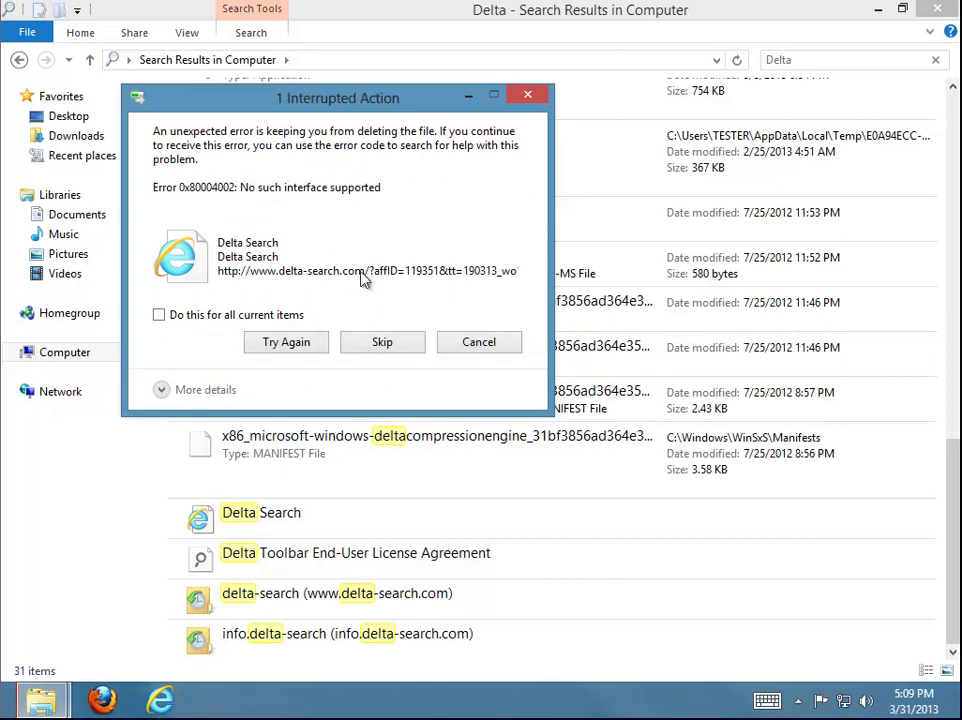
{"action": "left_click", "coordinate": [383, 343]}
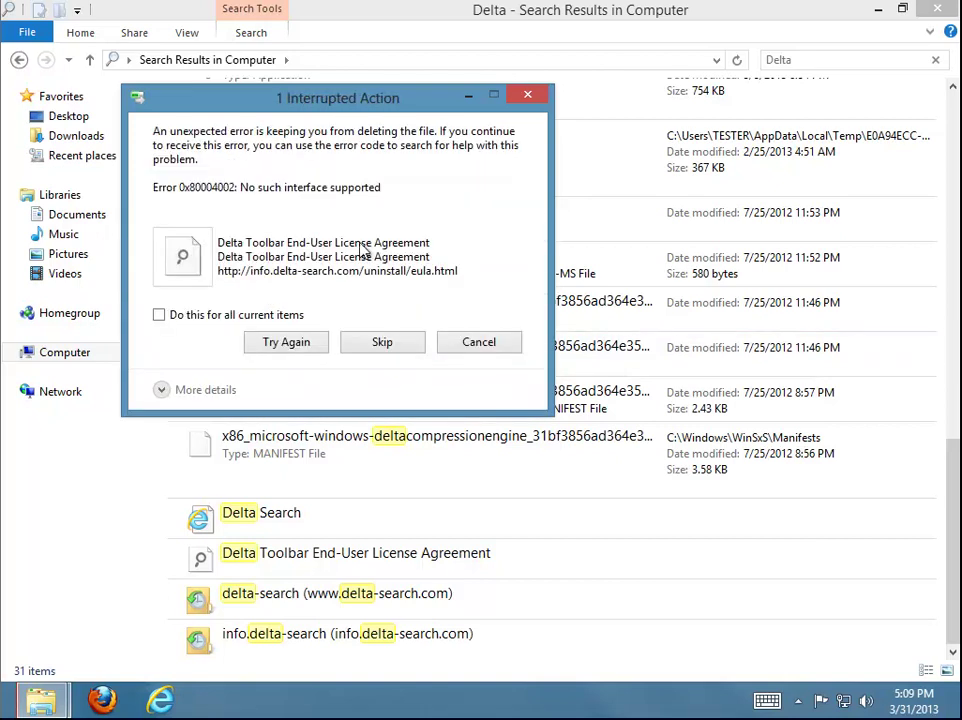
{"action": "left_click", "coordinate": [457, 350]}
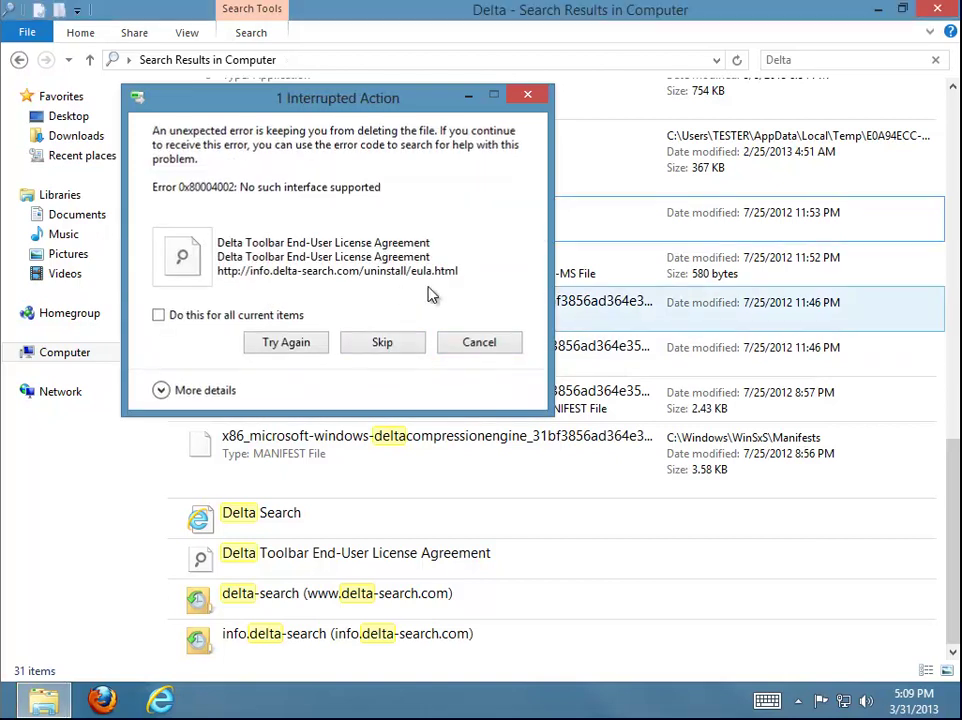
{"action": "left_click_drag", "start_coordinate": [951, 530], "coordinate": [951, 172]}
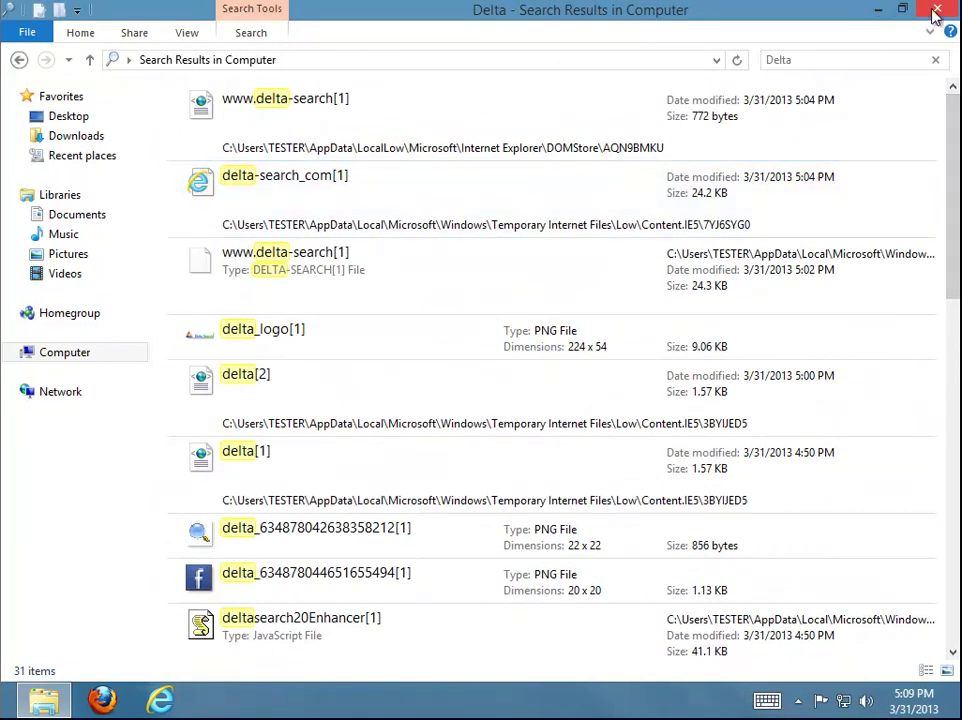
{"action": "left_click", "coordinate": [937, 10]}
{"action": "right_click", "coordinate": [182, 247]}
{"action": "left_click", "coordinate": [307, 301]}
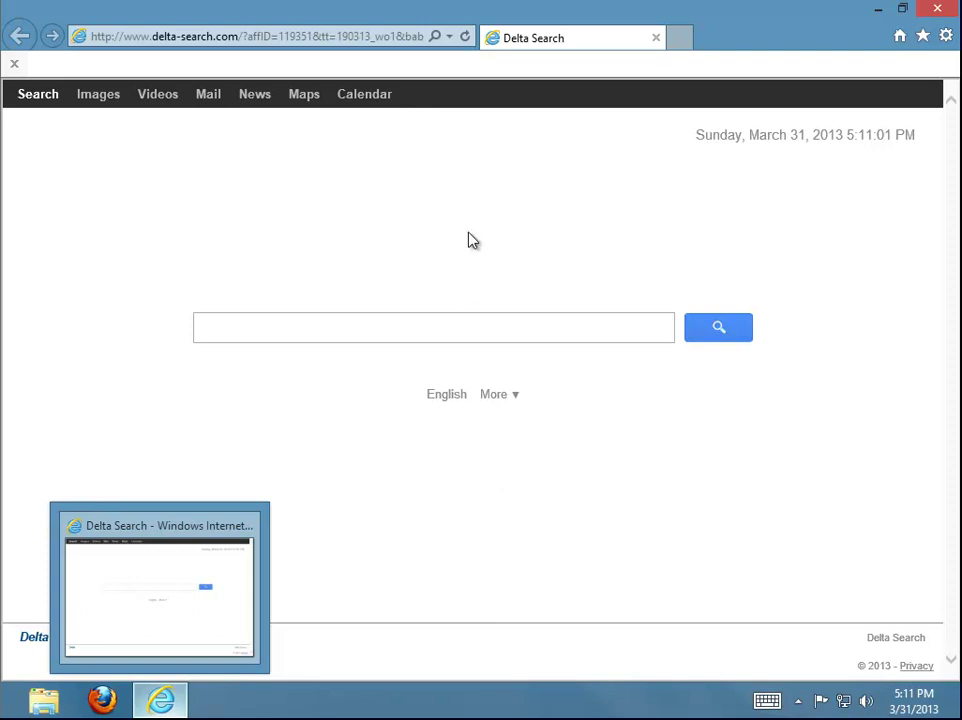
Minimize the browser and open the folder C:\Program Files\Delta\delta\1.8.10.0
{"action": "left_click", "coordinate": [880, 12]}
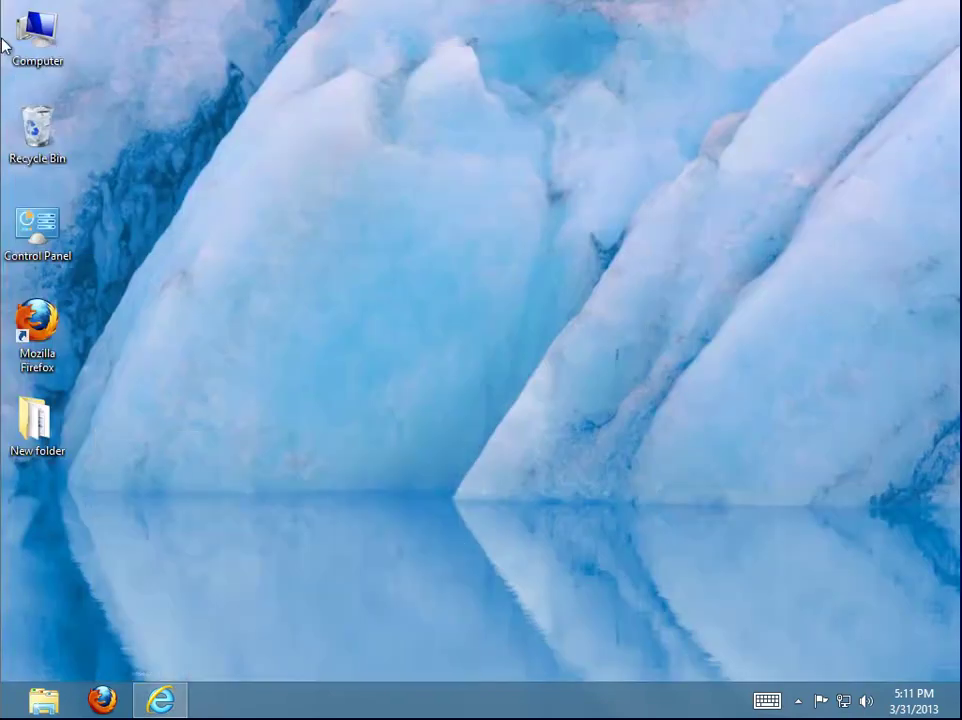
{"action": "double_click", "coordinate": [44, 57]}
{"action": "double_click", "coordinate": [369, 219]}
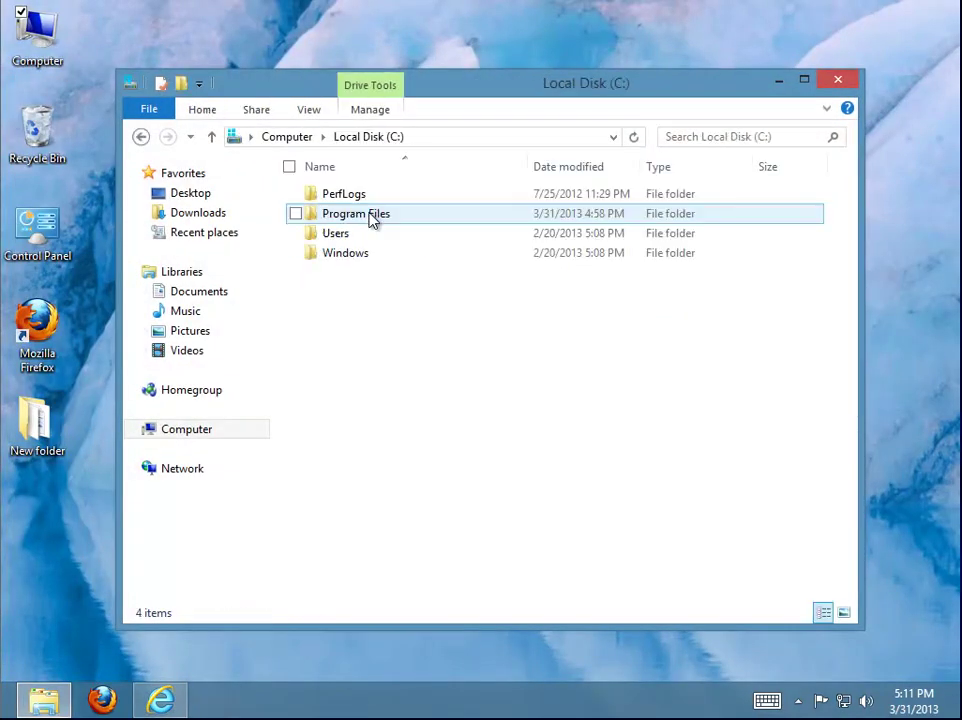
{"action": "double_click", "coordinate": [369, 219]}
{"action": "double_click", "coordinate": [350, 214]}
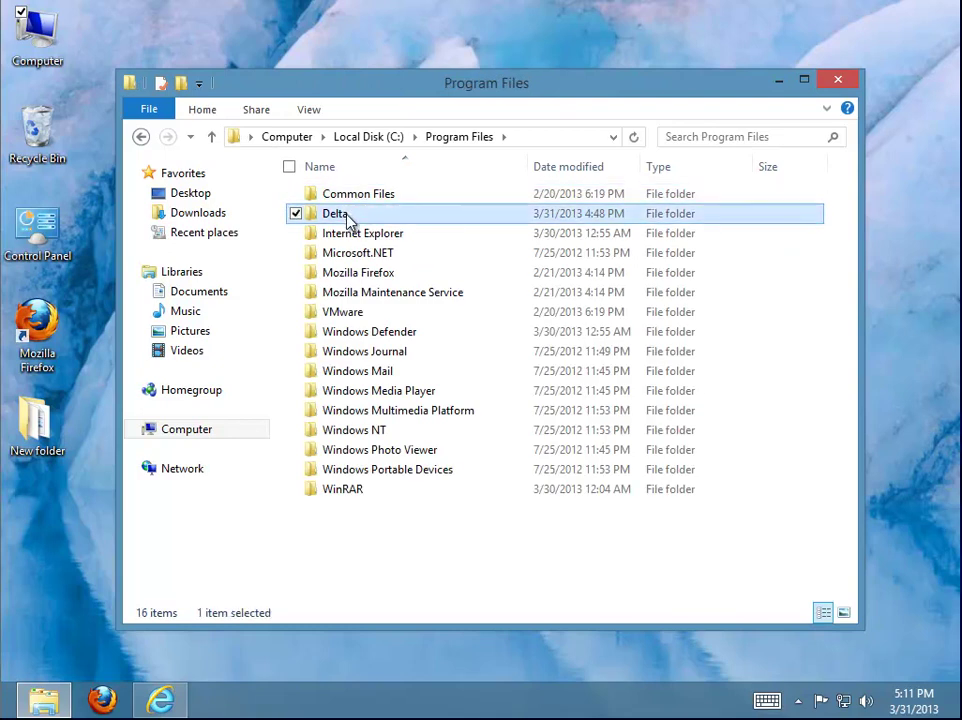
{"action": "double_click", "coordinate": [350, 200]}
{"action": "double_click", "coordinate": [349, 200]}
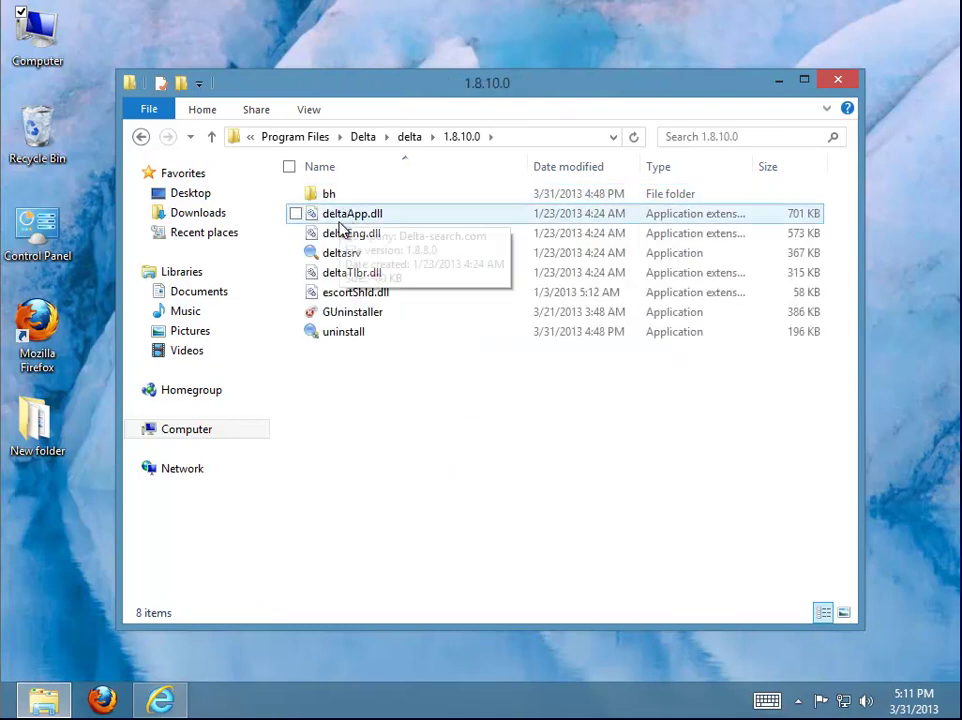
Examine the description and size in the properties of the uninstall application, then close them
{"action": "left_click", "coordinate": [341, 338]}
{"action": "right_click", "coordinate": [366, 339]}
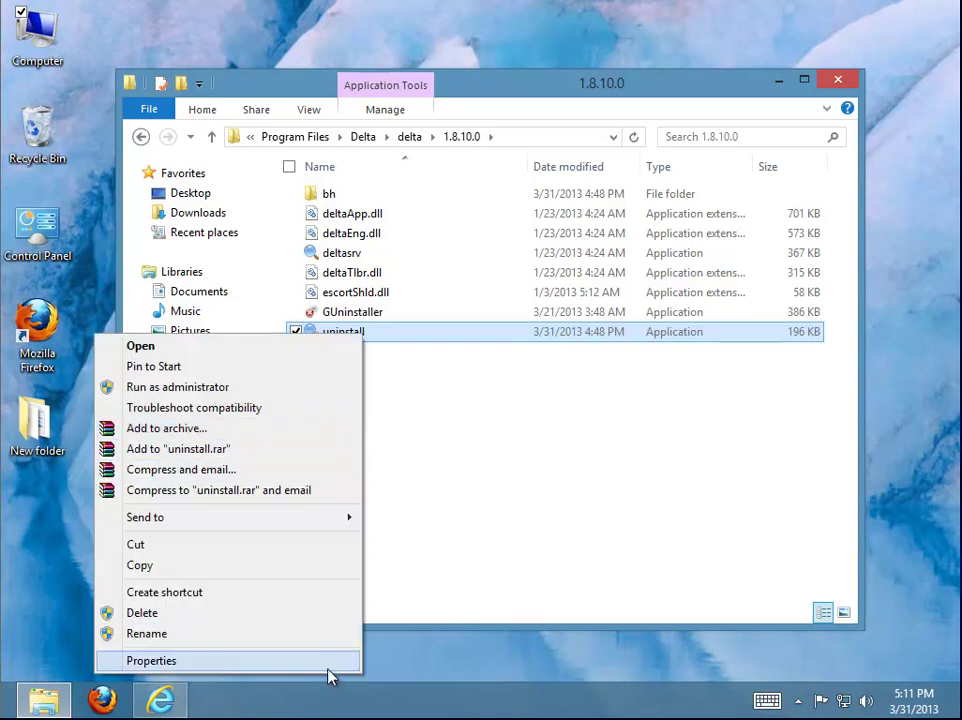
{"action": "left_click", "coordinate": [330, 665]}
{"action": "left_click_drag", "start_coordinate": [523, 340], "coordinate": [407, 350]}
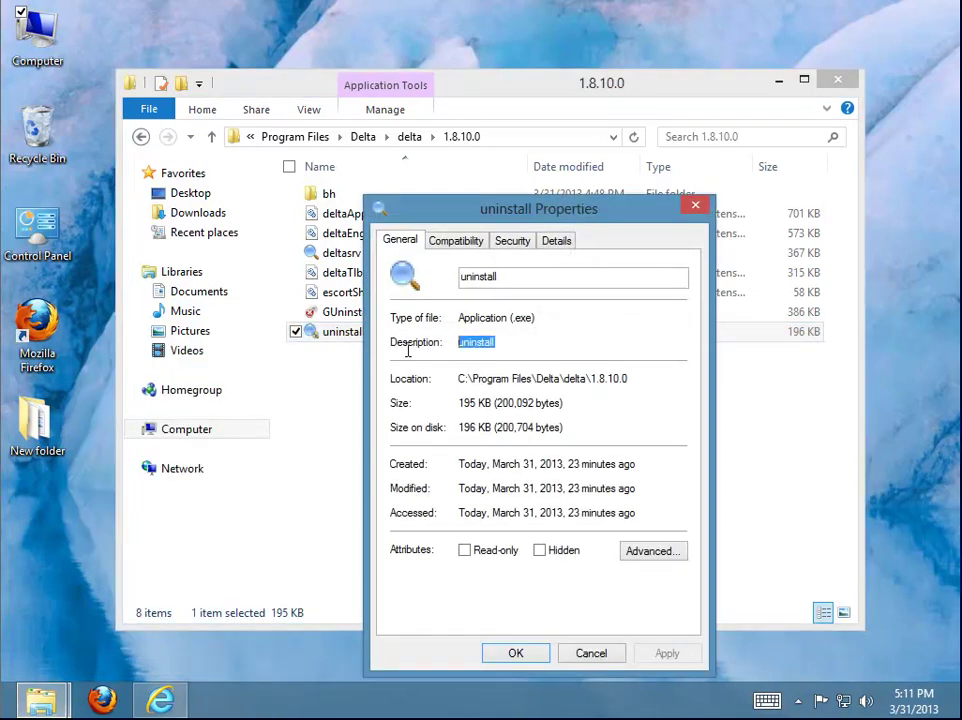
{"action": "left_click_drag", "start_coordinate": [585, 404], "coordinate": [433, 418]}
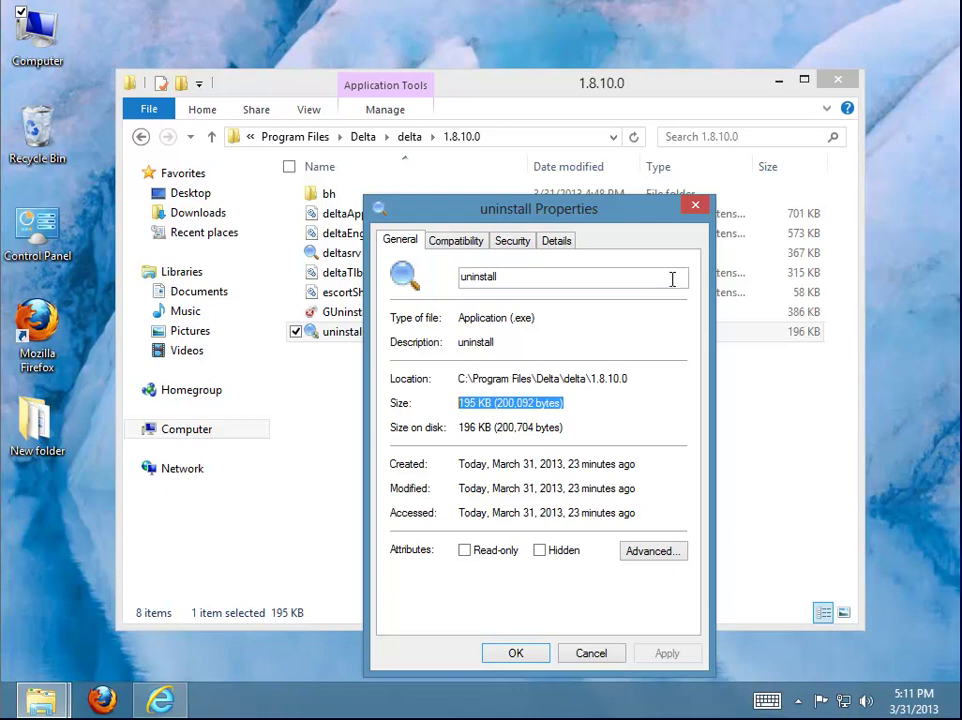
{"action": "left_click", "coordinate": [694, 206]}
Run the uninstall application in the 1.8.10.0 folder as administrator, show its program location details and allow it to make changes
{"action": "right_click", "coordinate": [355, 340]}
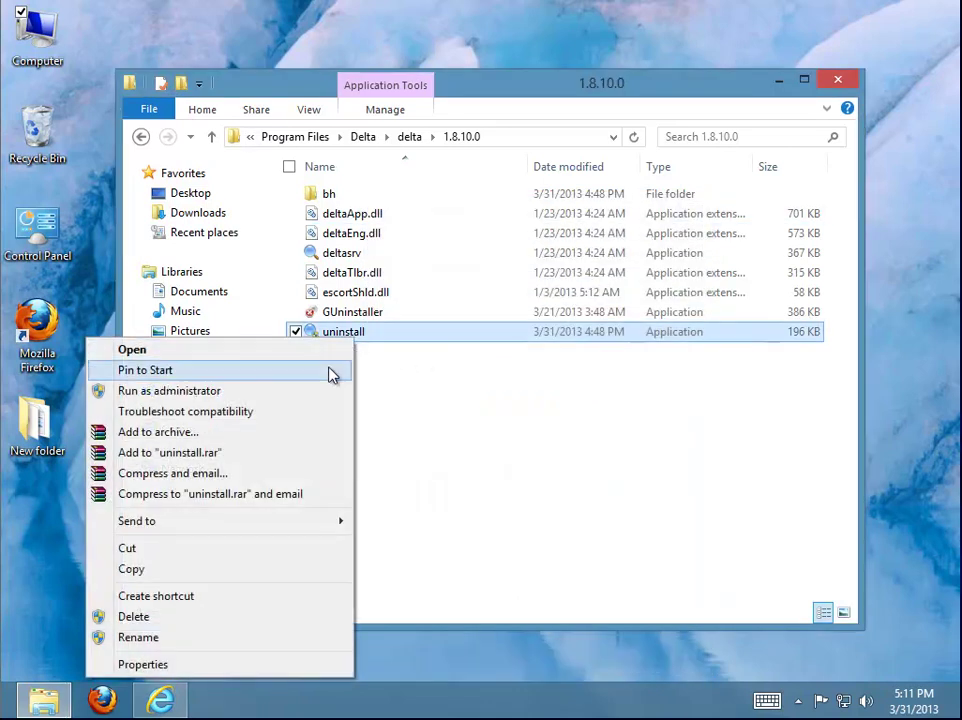
{"action": "left_click", "coordinate": [314, 393]}
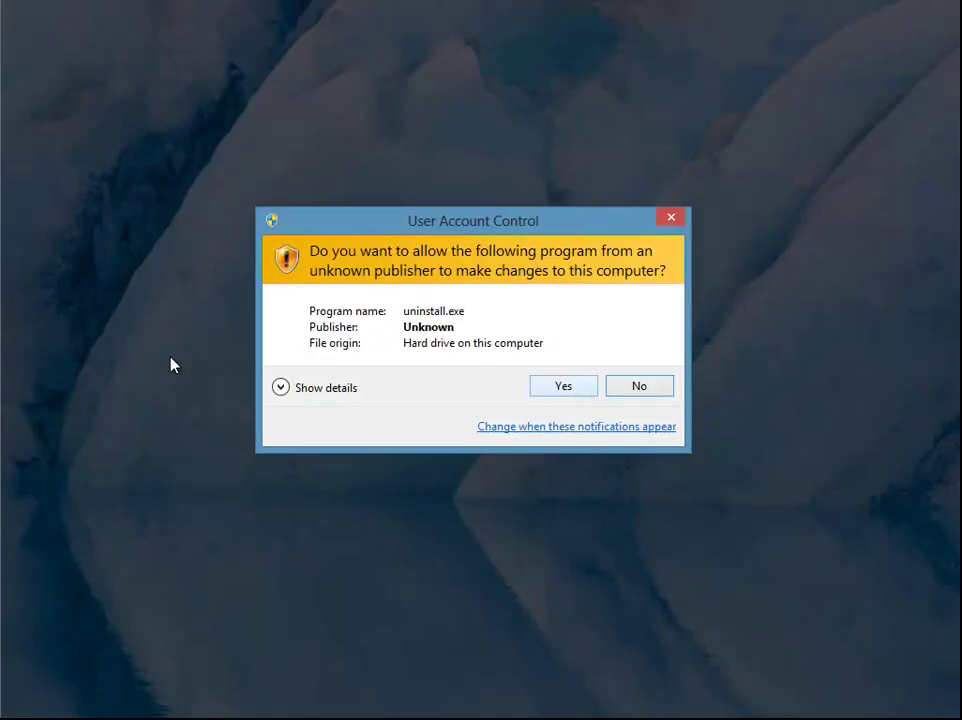
{"action": "left_click", "coordinate": [298, 392]}
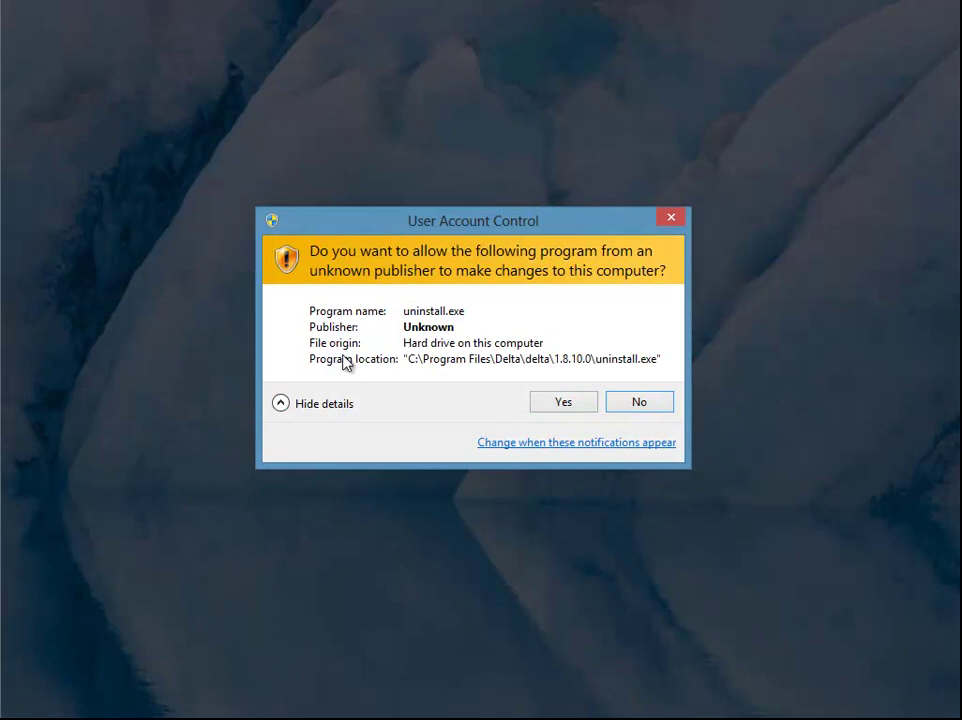
{"action": "left_click", "coordinate": [570, 408]}
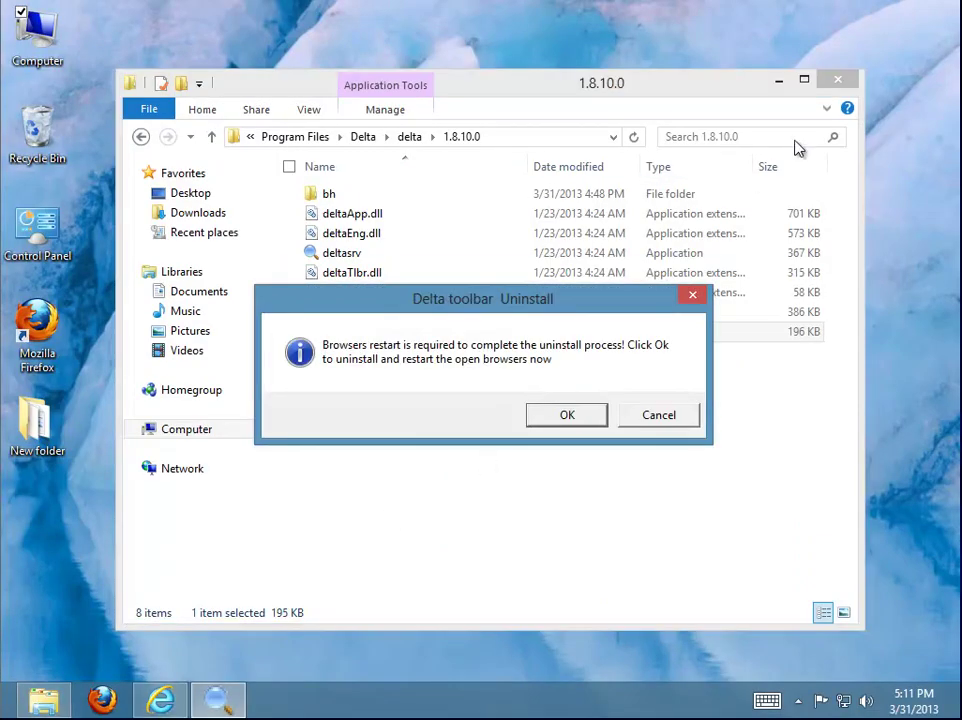
Minimize the folder window, restore Internet Explorer and reposition the Delta toolbar Uninstall dialog in front of the Delta Search page
{"action": "left_click", "coordinate": [779, 80]}
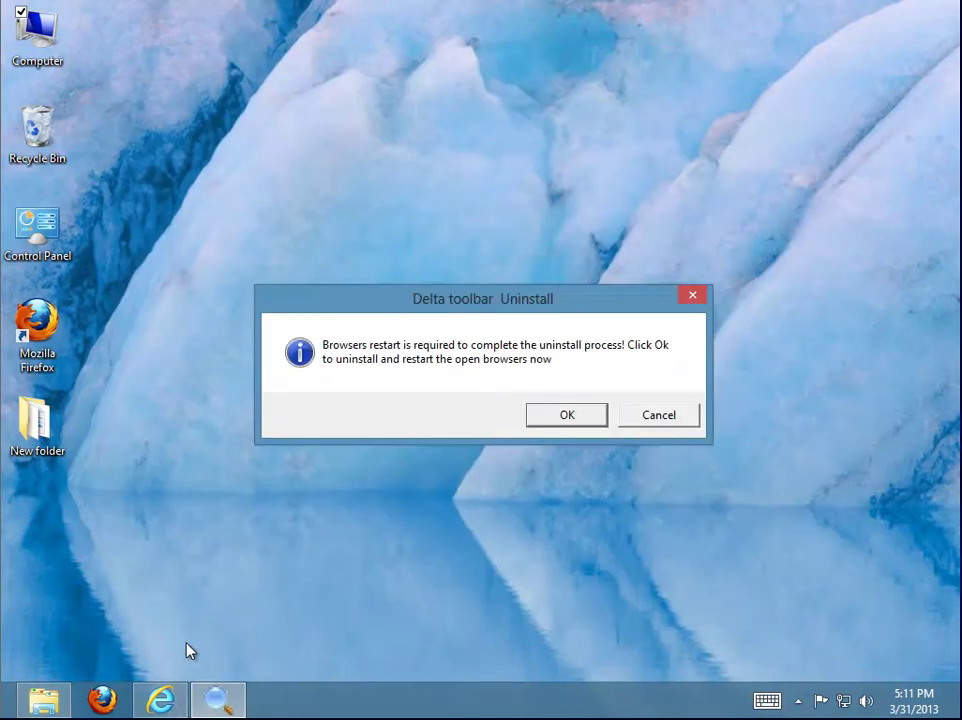
{"action": "left_click", "coordinate": [176, 702]}
{"action": "left_click", "coordinate": [215, 702]}
{"action": "left_click_drag", "start_coordinate": [539, 313], "coordinate": [483, 445]}
{"action": "left_click_drag", "start_coordinate": [478, 394], "coordinate": [477, 378]}
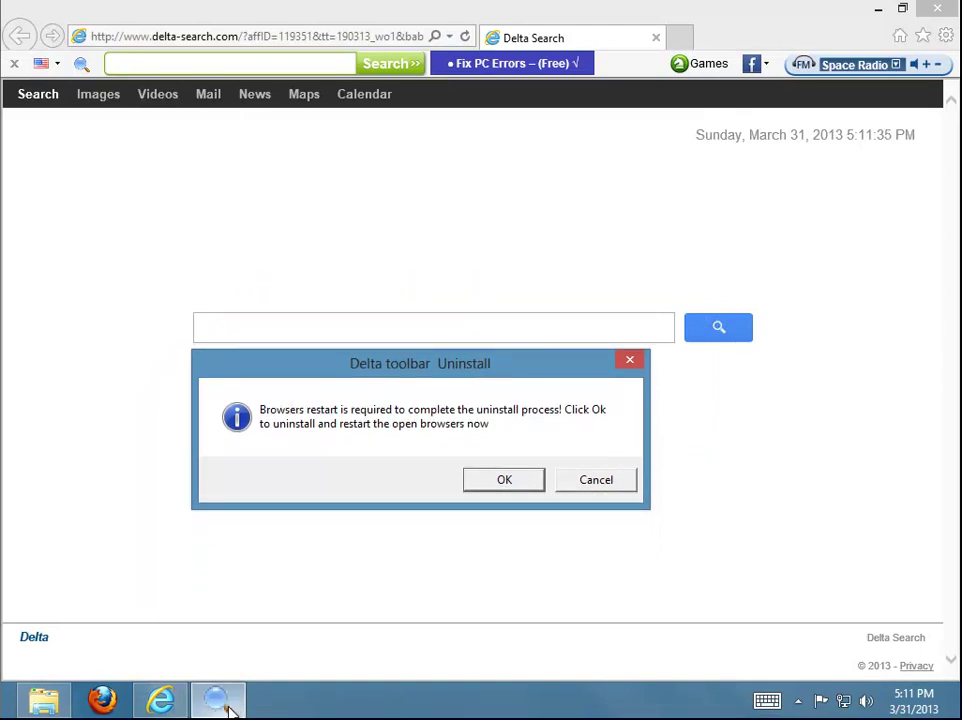
{"action": "mouse_move", "coordinate": [229, 710]}
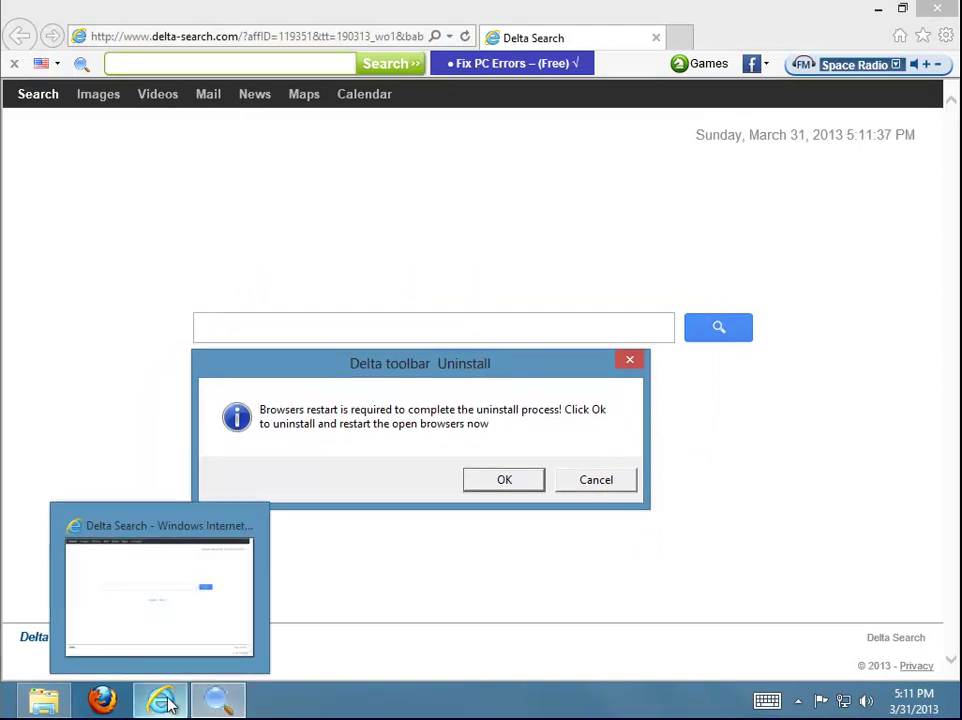
{"action": "left_click_drag", "start_coordinate": [367, 370], "coordinate": [236, 363]}
{"action": "mouse_move", "coordinate": [162, 708]}
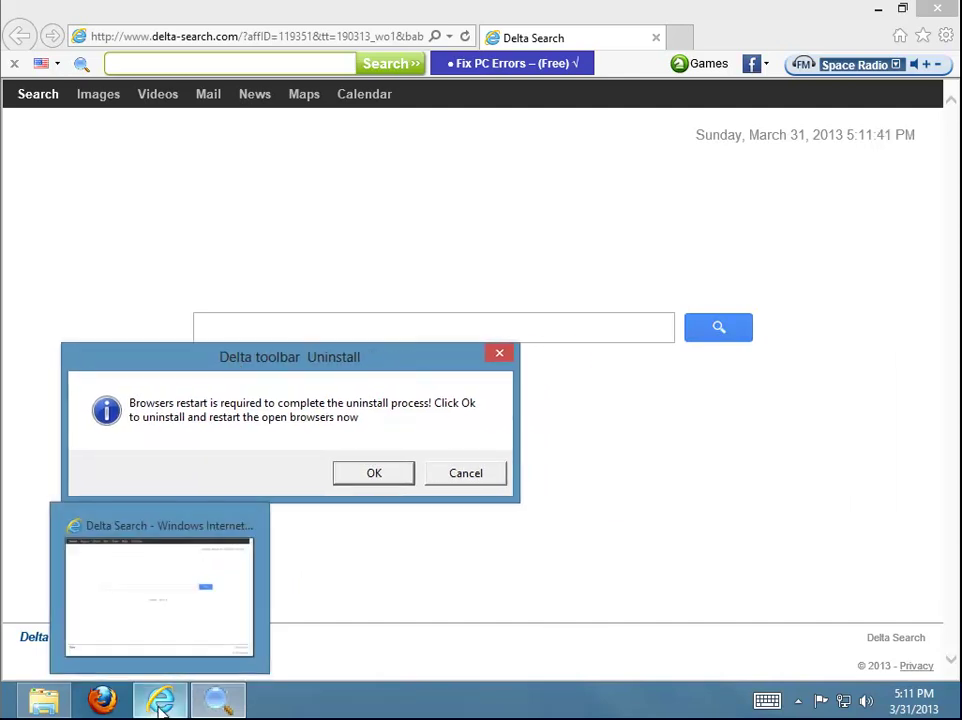